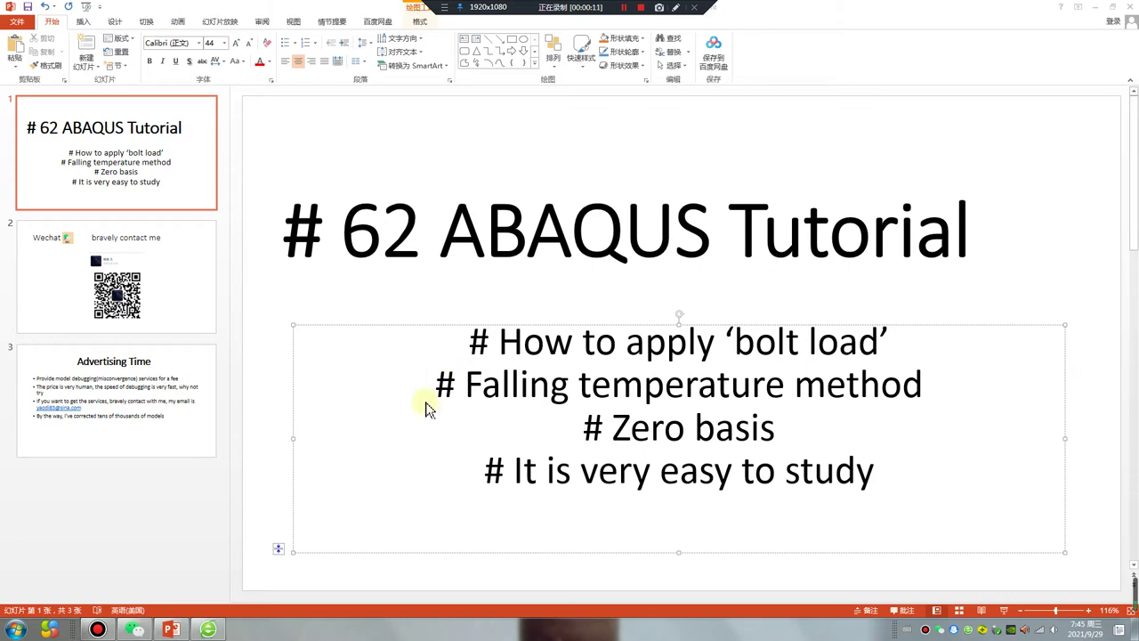
Step: Minimise the PowerPoint tutorial slide and launch Abaqus/CAE from its desktop shortcut
left_click(1080, 8)
double_click(67, 252)
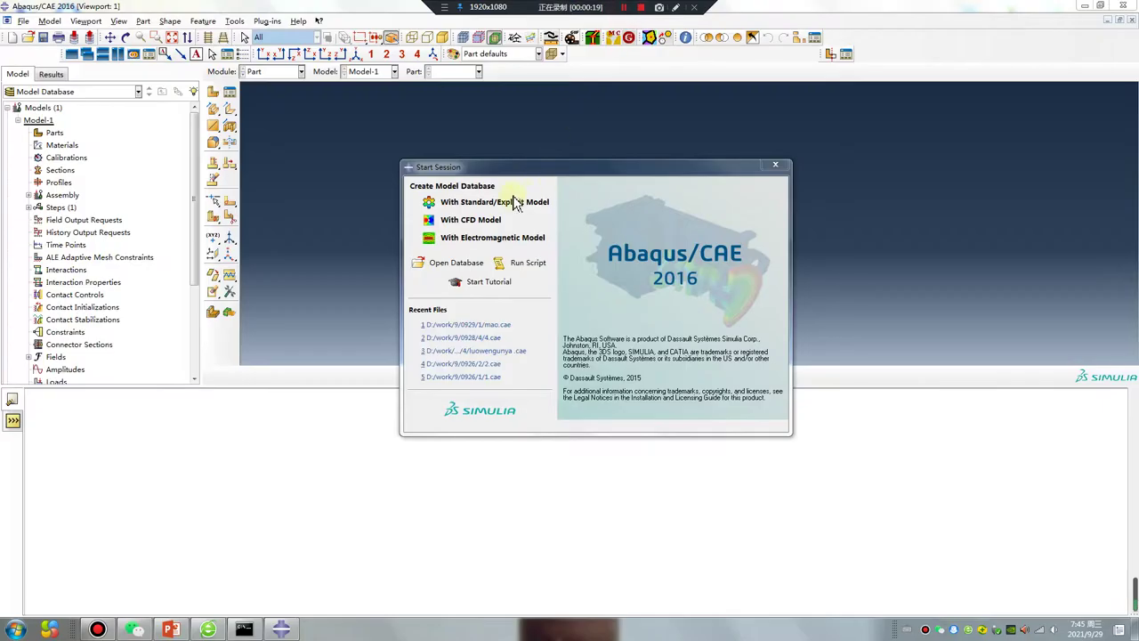
Step: Start a new model and browse to D:\work\9 for the work directory; folder '0929' already exists
left_click(508, 197)
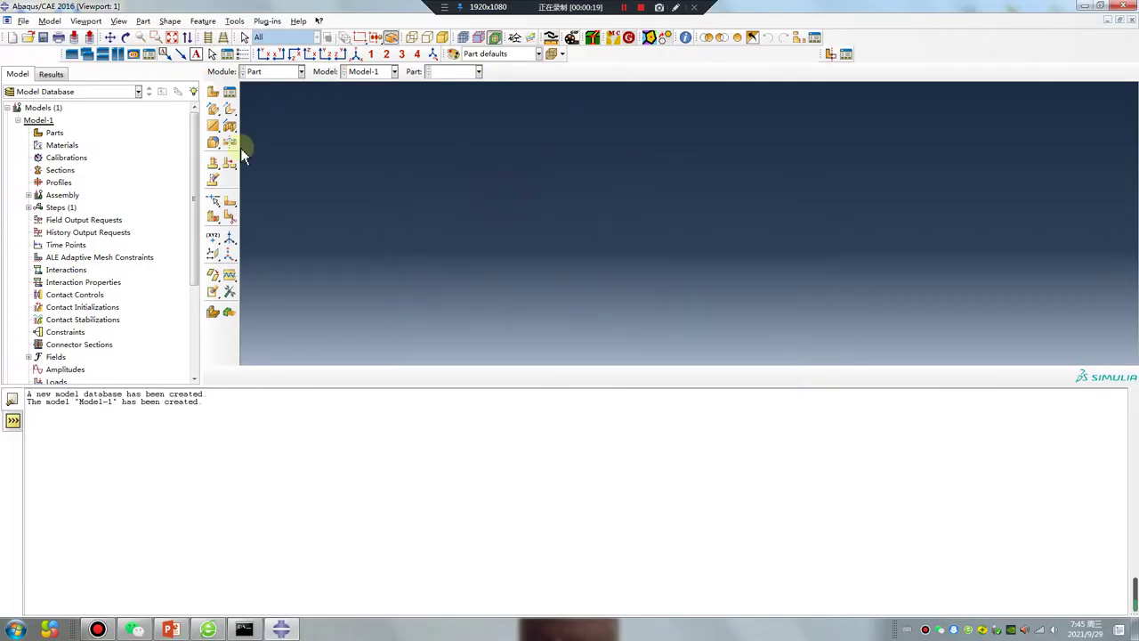
left_click(23, 20)
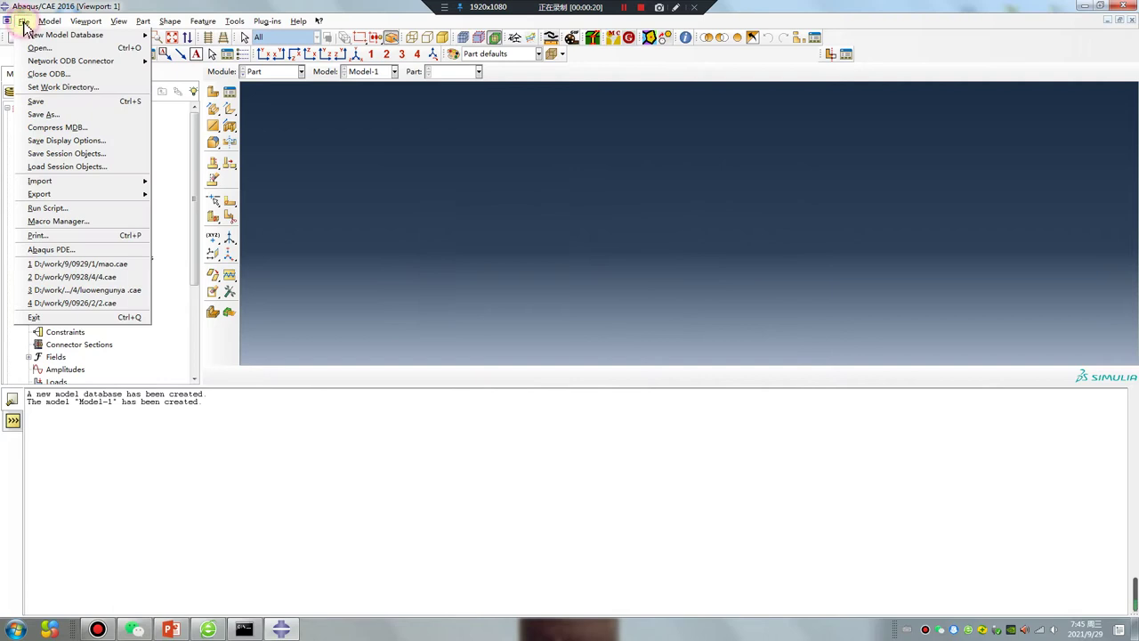
left_click(82, 87)
left_click(785, 306)
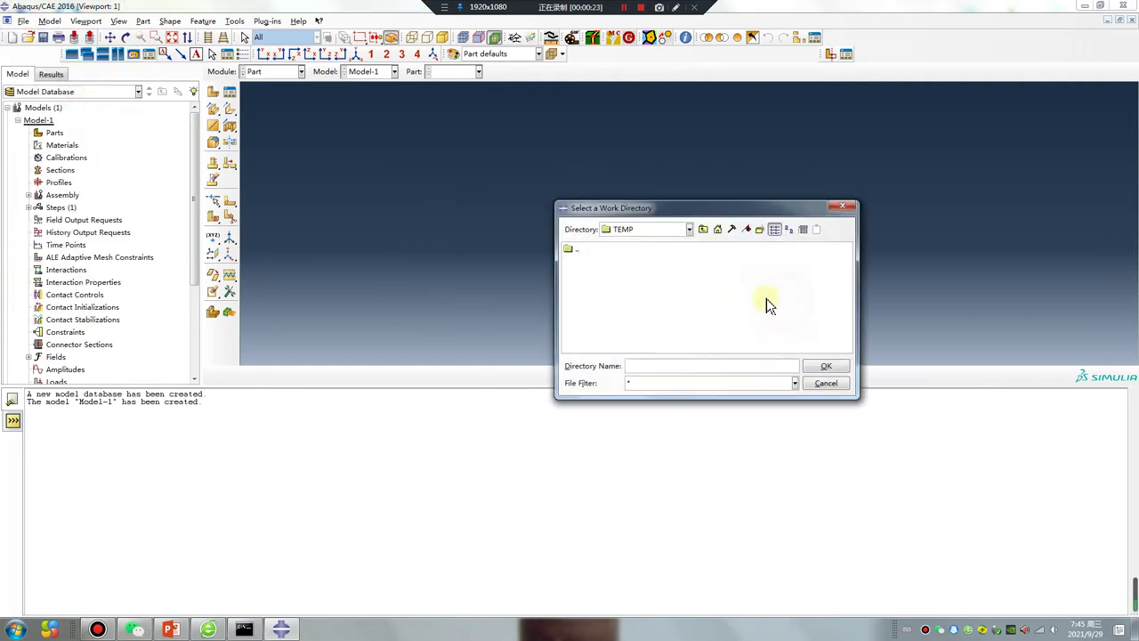
double_click(786, 306)
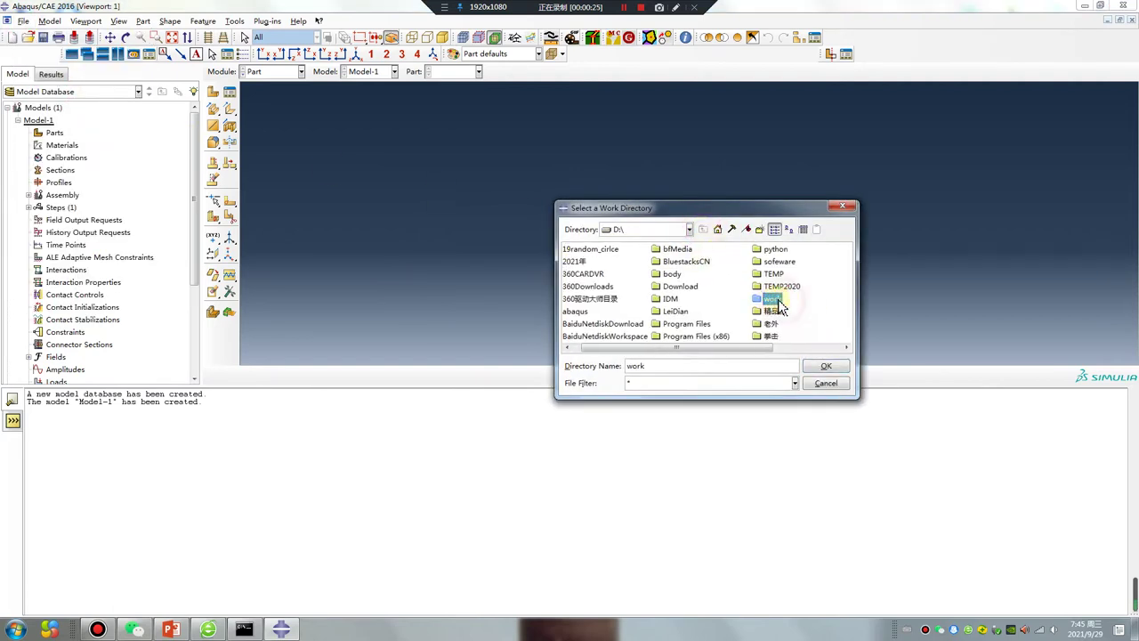
double_click(574, 252)
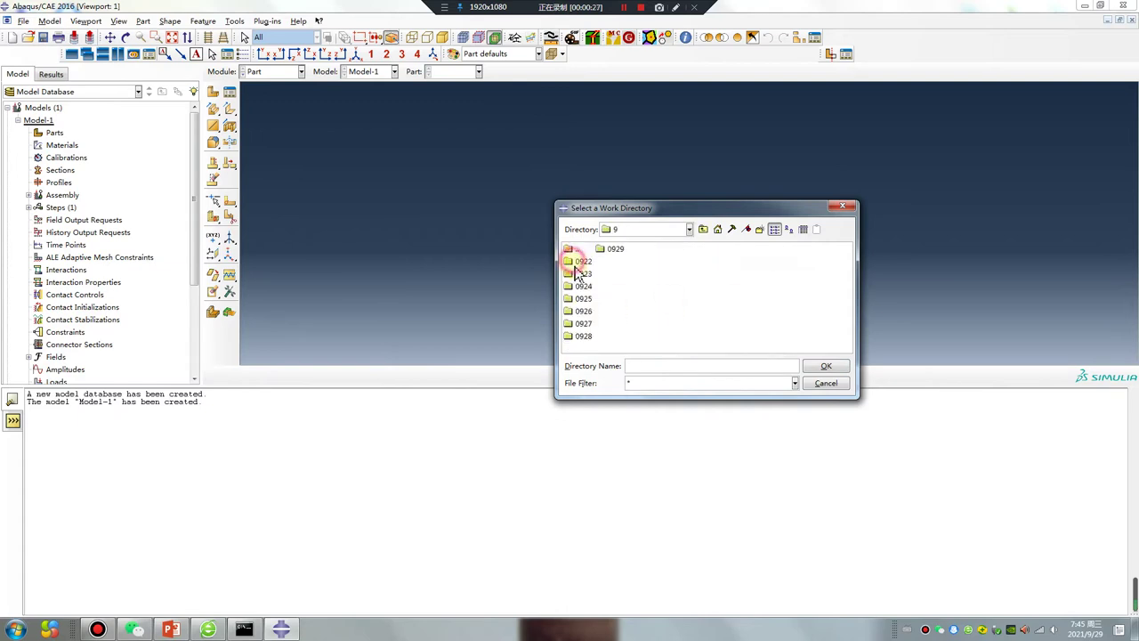
right_click(628, 298)
left_click(676, 377)
type("0929")
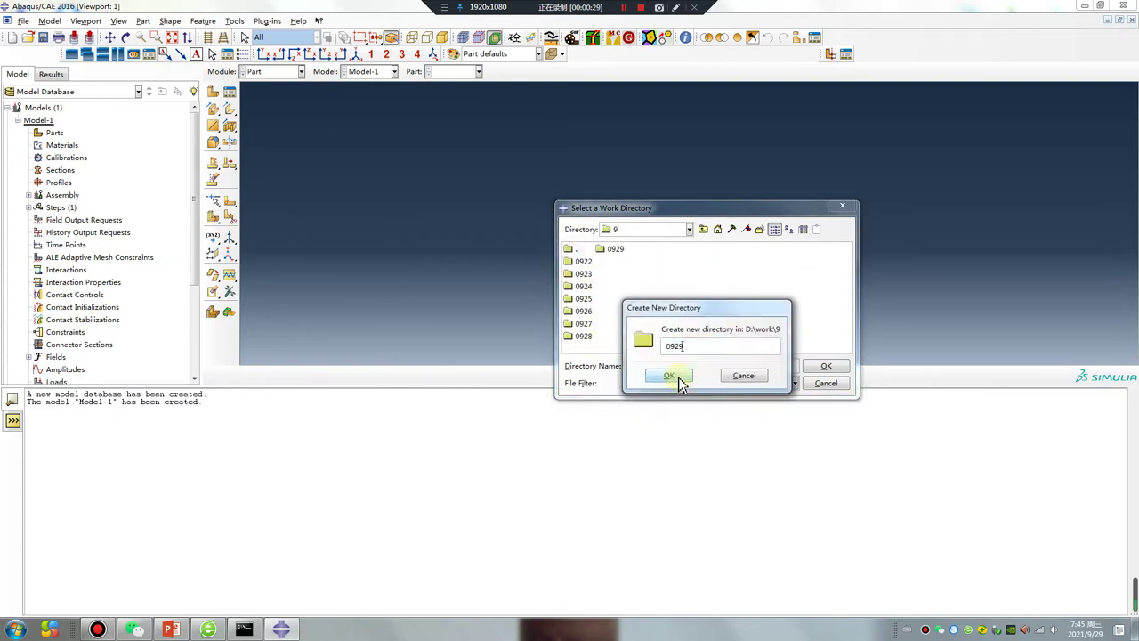
left_click(678, 380)
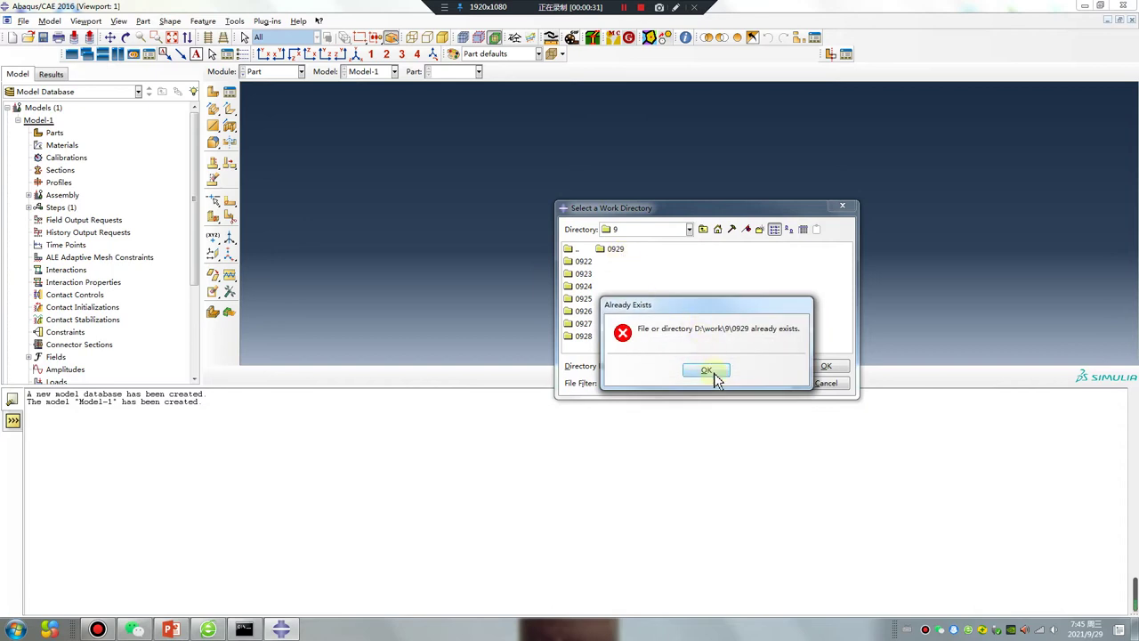
left_click(717, 379)
Step: Create a new folder '2' inside 0929 and set it as the work directory
double_click(615, 248)
right_click(575, 307)
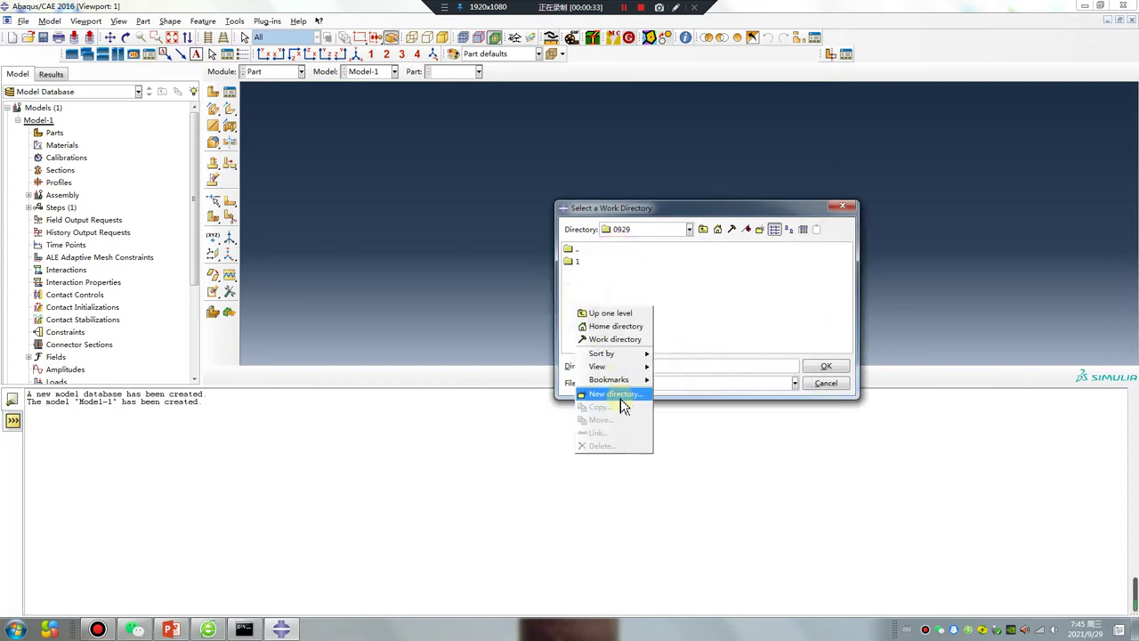
left_click(619, 402)
type("2")
key("Return")
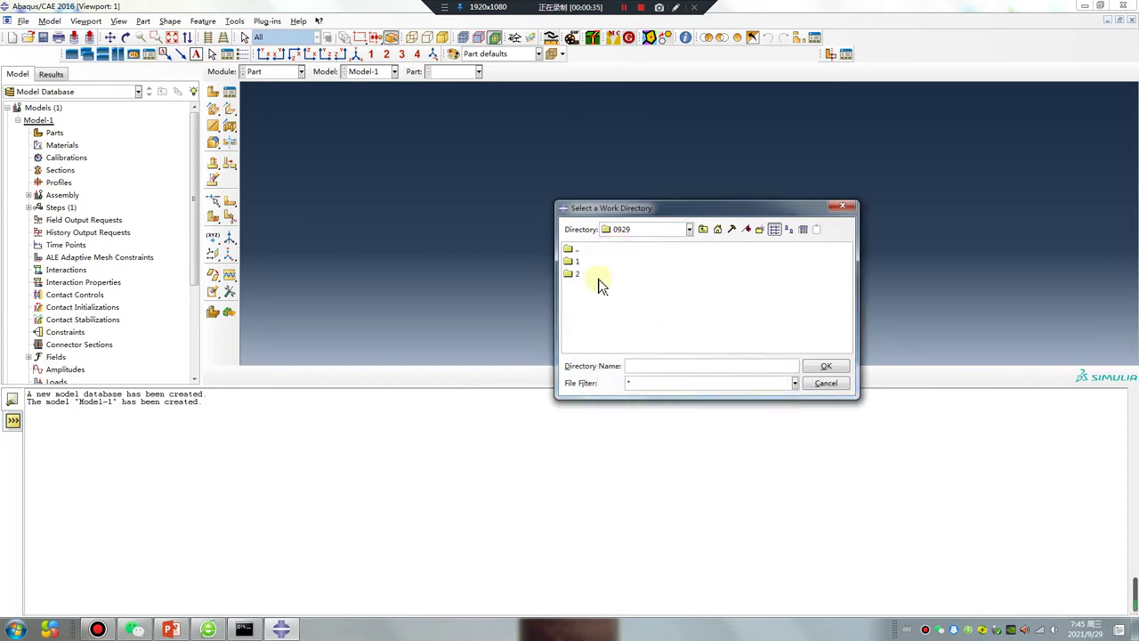
left_click(577, 274)
left_click(828, 366)
left_click(659, 357)
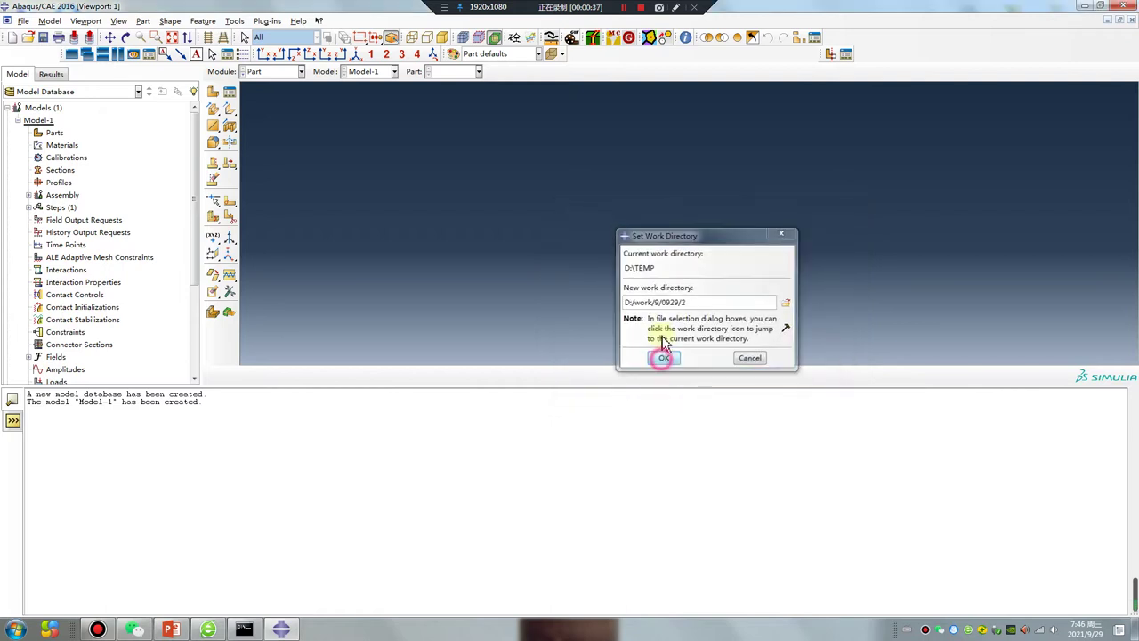
left_click(674, 9)
left_click_drag(554, 136, 448, 209)
left_click_drag(505, 142, 638, 225)
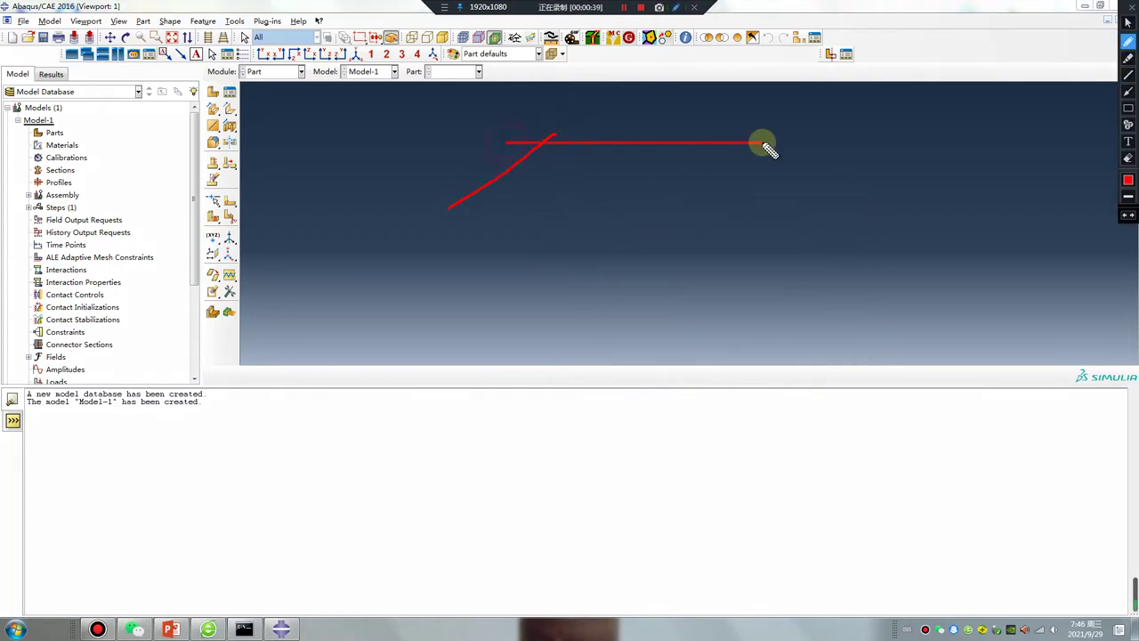
left_click_drag(448, 232, 649, 232)
mouse_move(603, 183)
left_mouse_down()
mouse_move(583, 200)
mouse_move(577, 180)
left_mouse_up()
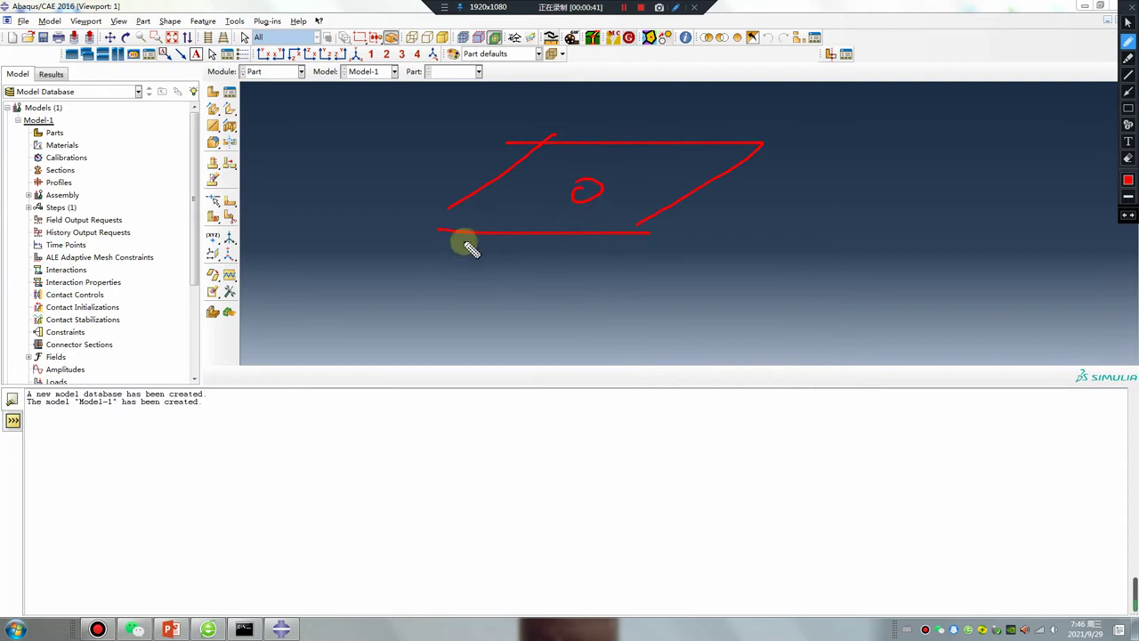
mouse_move(448, 233)
left_mouse_down()
mouse_move(623, 258)
mouse_move(634, 230)
mouse_move(768, 182)
mouse_move(799, 187)
left_mouse_up()
left_click_drag(772, 237, 790, 260)
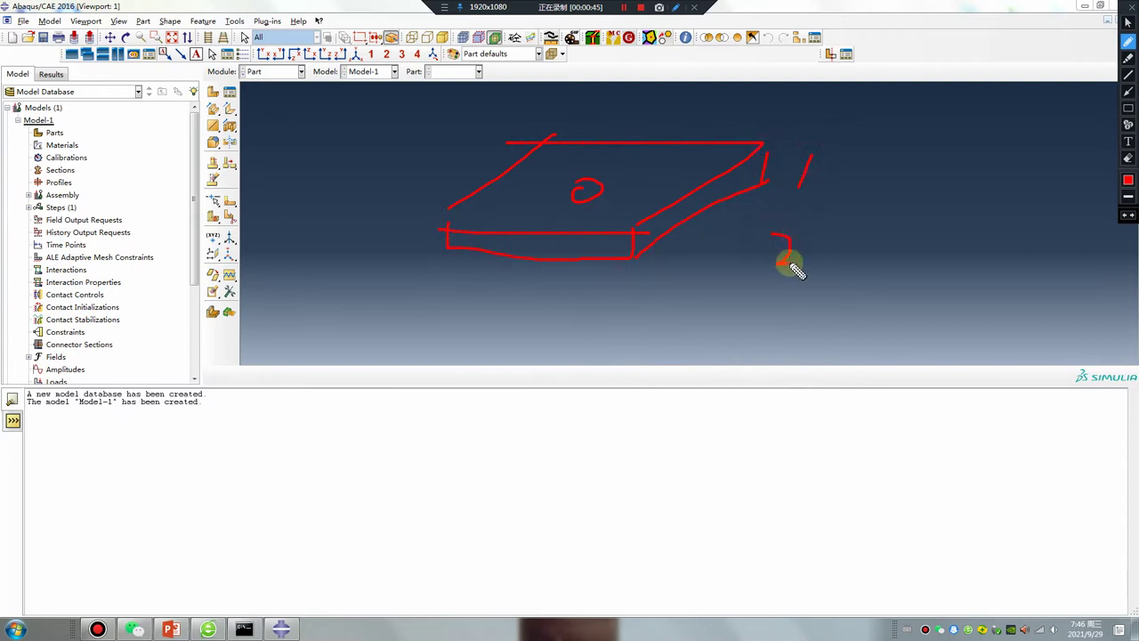
mouse_move(770, 303)
left_mouse_down()
mouse_move(801, 331)
mouse_move(774, 340)
left_mouse_up()
mouse_move(443, 325)
left_mouse_down()
mouse_move(691, 330)
mouse_move(687, 360)
mouse_move(610, 377)
left_mouse_up()
mouse_move(471, 341)
left_mouse_down()
mouse_move(450, 356)
mouse_move(641, 357)
mouse_move(468, 342)
left_mouse_up()
mouse_move(566, 343)
left_mouse_down()
mouse_move(516, 359)
mouse_move(570, 361)
left_mouse_up()
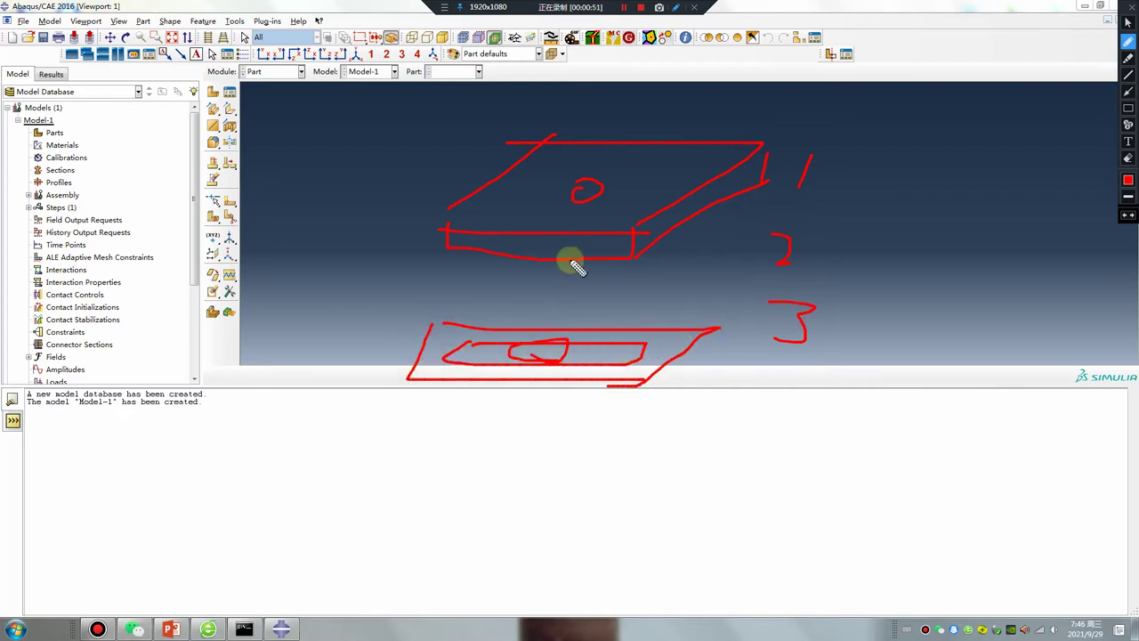
left_click_drag(588, 196, 556, 351)
mouse_move(442, 287)
left_mouse_down()
mouse_move(455, 260)
mouse_move(712, 303)
mouse_move(416, 301)
left_mouse_up()
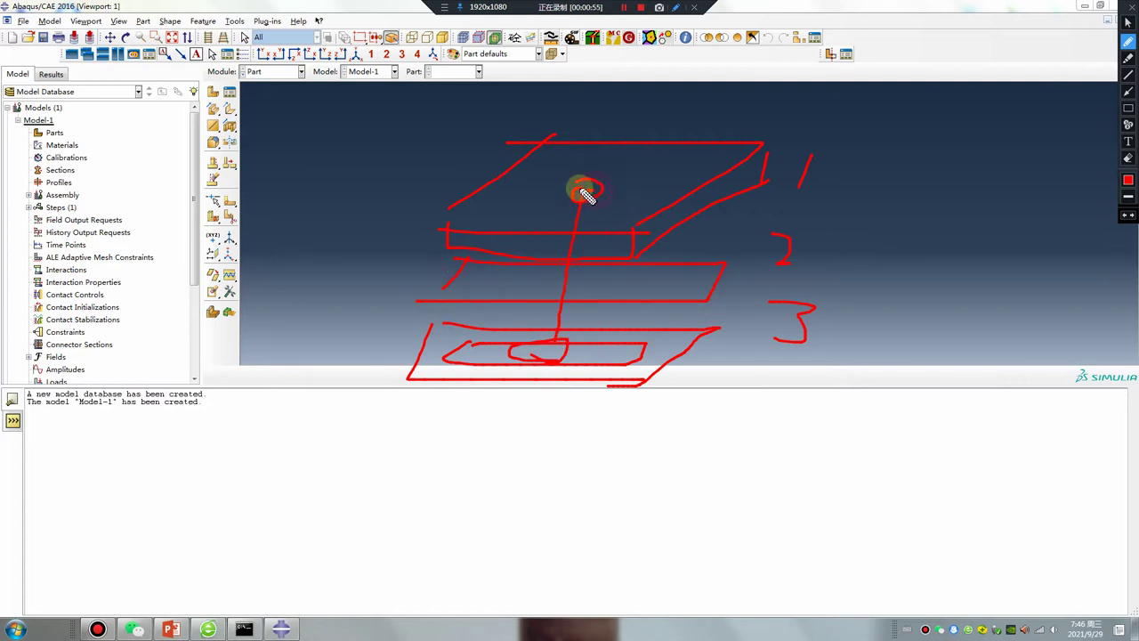
left_click(547, 352)
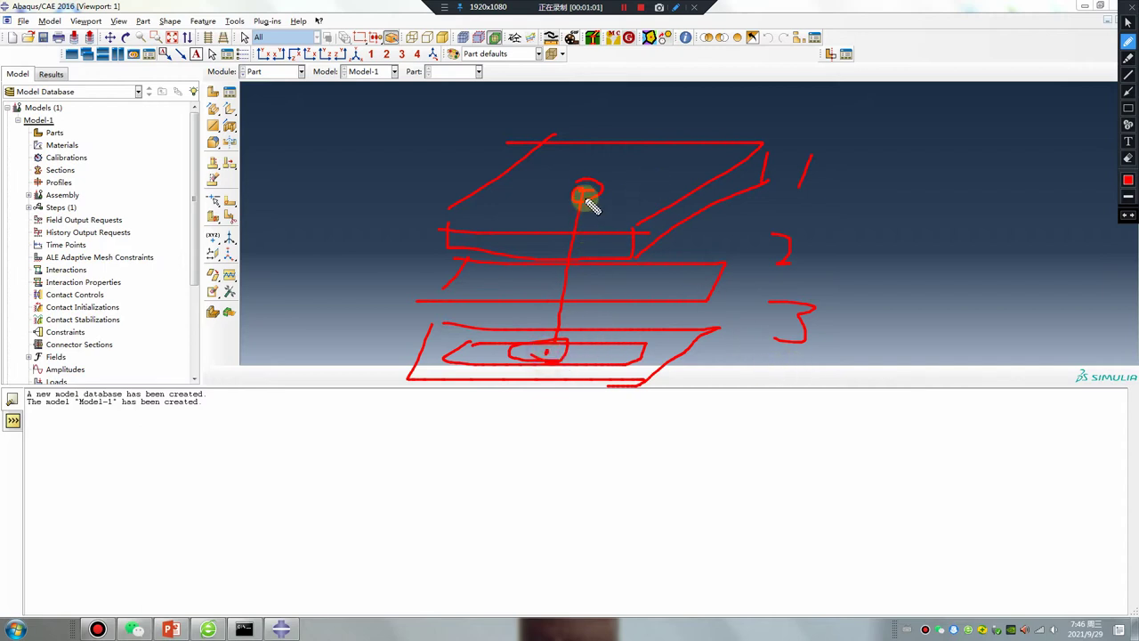
mouse_move(584, 197)
left_mouse_down()
mouse_move(549, 308)
mouse_move(550, 348)
mouse_move(585, 194)
mouse_move(550, 348)
left_mouse_up()
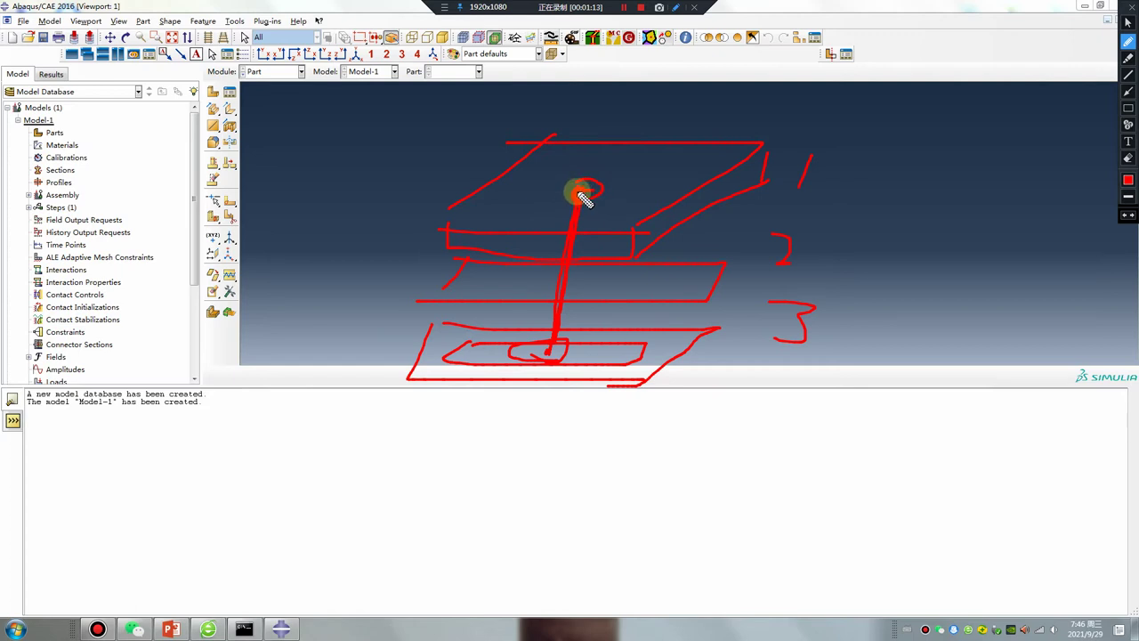
left_click_drag(669, 125, 719, 305)
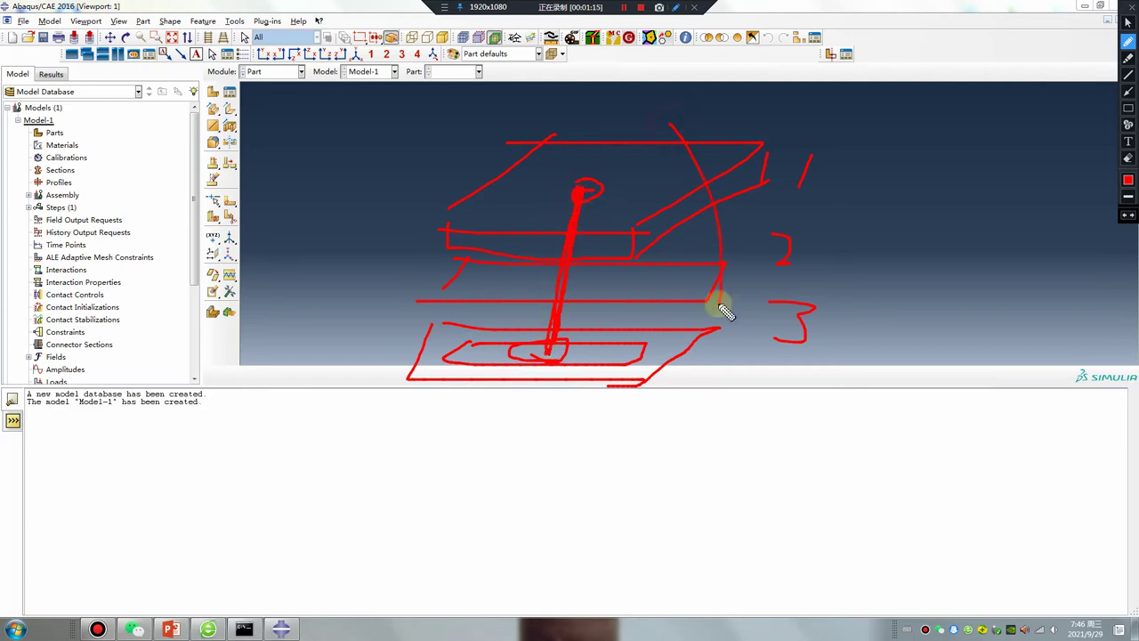
mouse_move(674, 125)
left_mouse_down()
mouse_move(752, 338)
mouse_move(779, 239)
left_mouse_up()
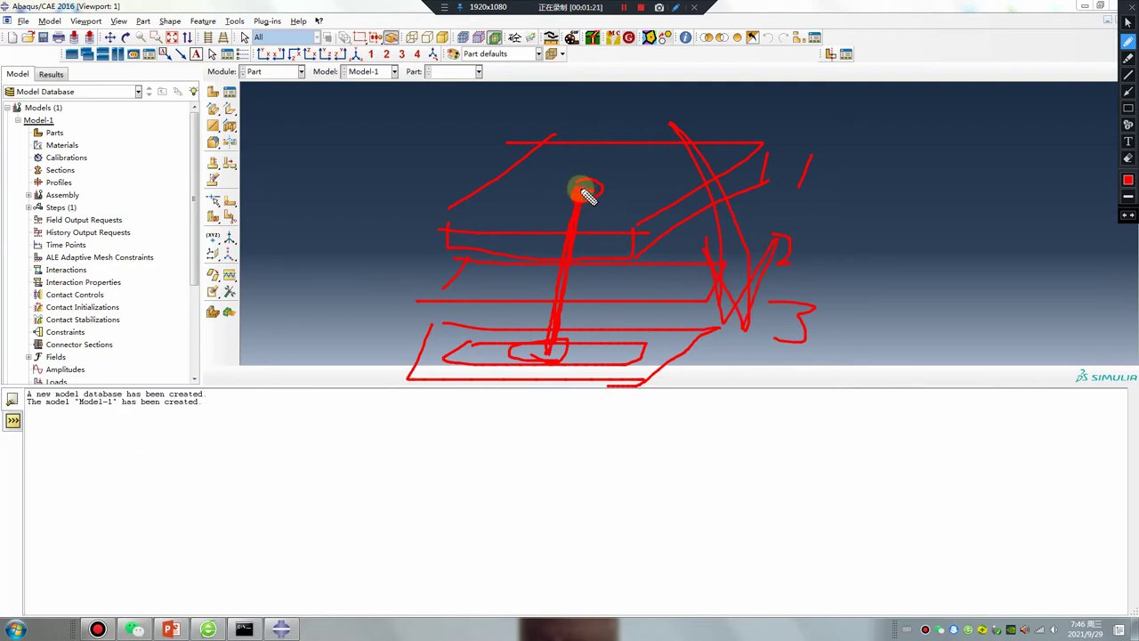
mouse_move(583, 196)
left_mouse_down()
mouse_move(560, 212)
mouse_move(554, 186)
mouse_move(603, 188)
mouse_move(609, 212)
left_mouse_up()
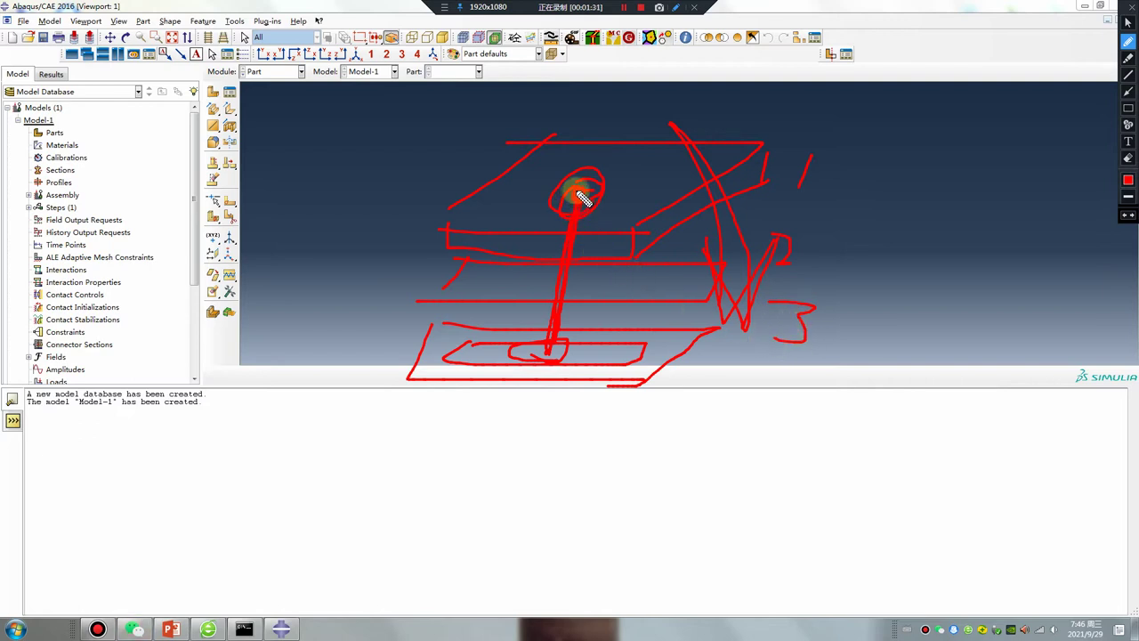
mouse_move(577, 196)
left_mouse_down()
mouse_move(552, 191)
mouse_move(549, 228)
mouse_move(577, 247)
mouse_move(554, 361)
mouse_move(580, 326)
mouse_move(524, 326)
left_mouse_up()
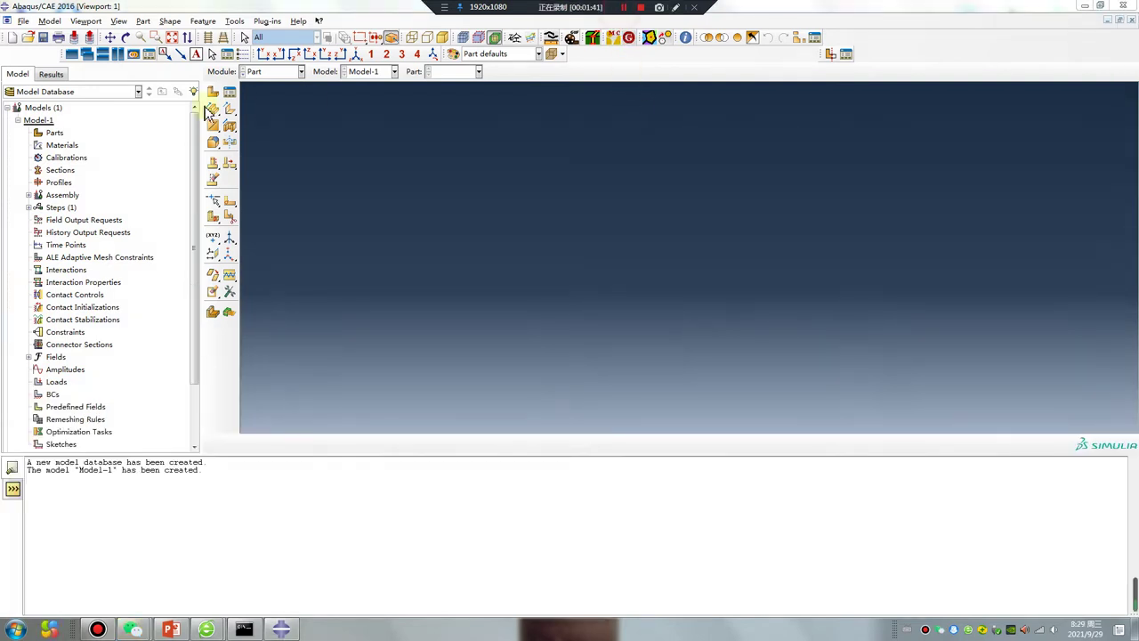
Step: Create a 3D solid extruded part and sketch the rectangular plate outline
left_click(214, 92)
left_click(351, 461)
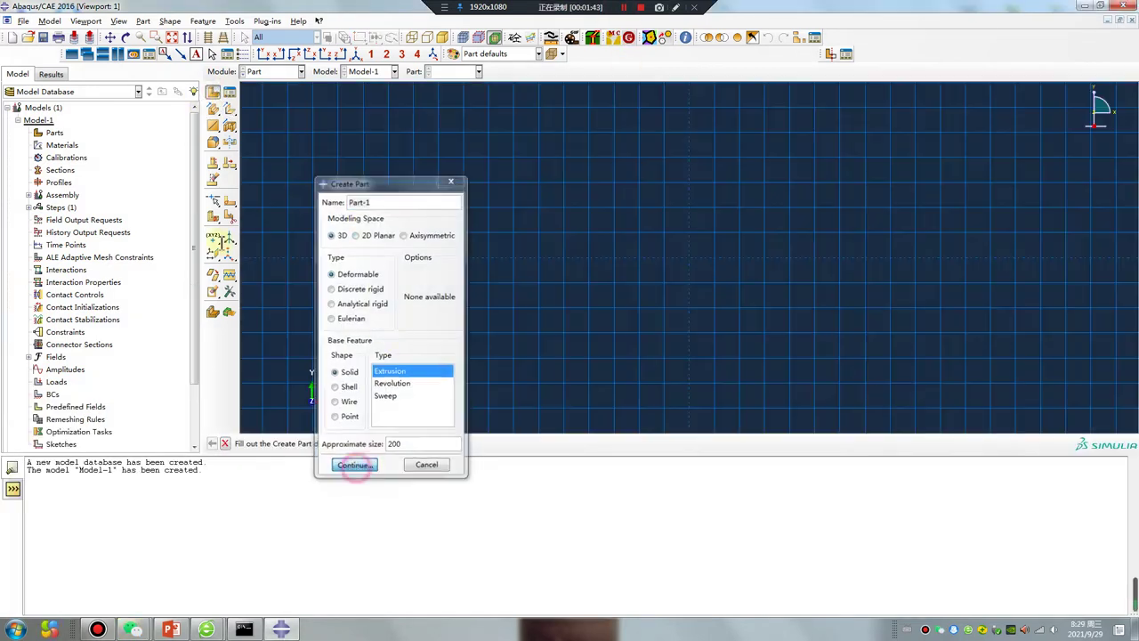
left_click(228, 110)
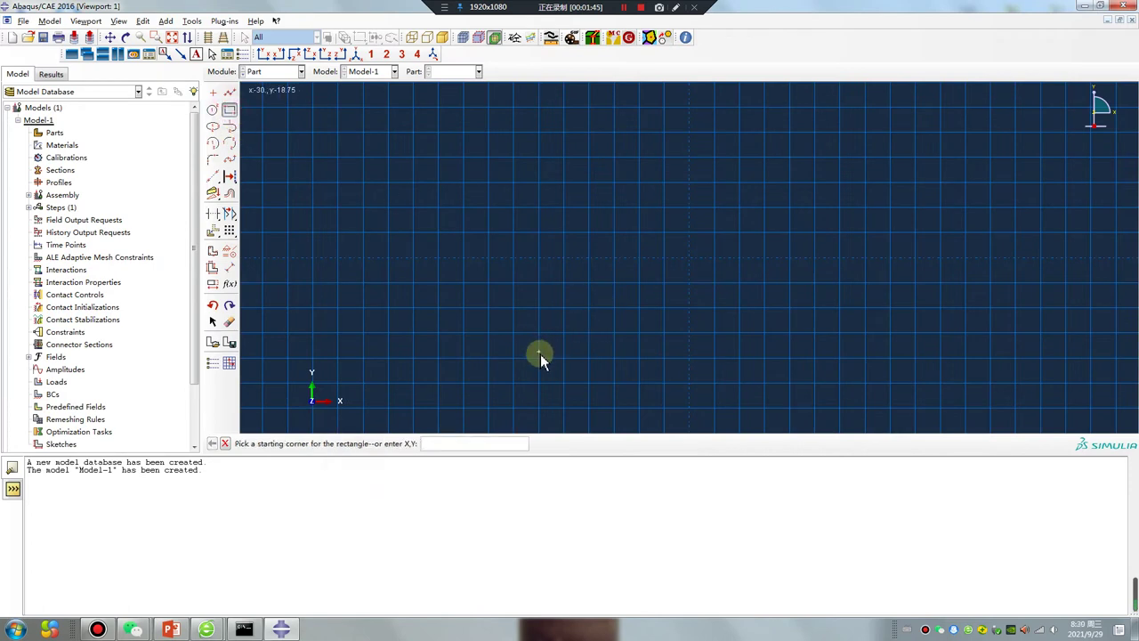
left_click(540, 353)
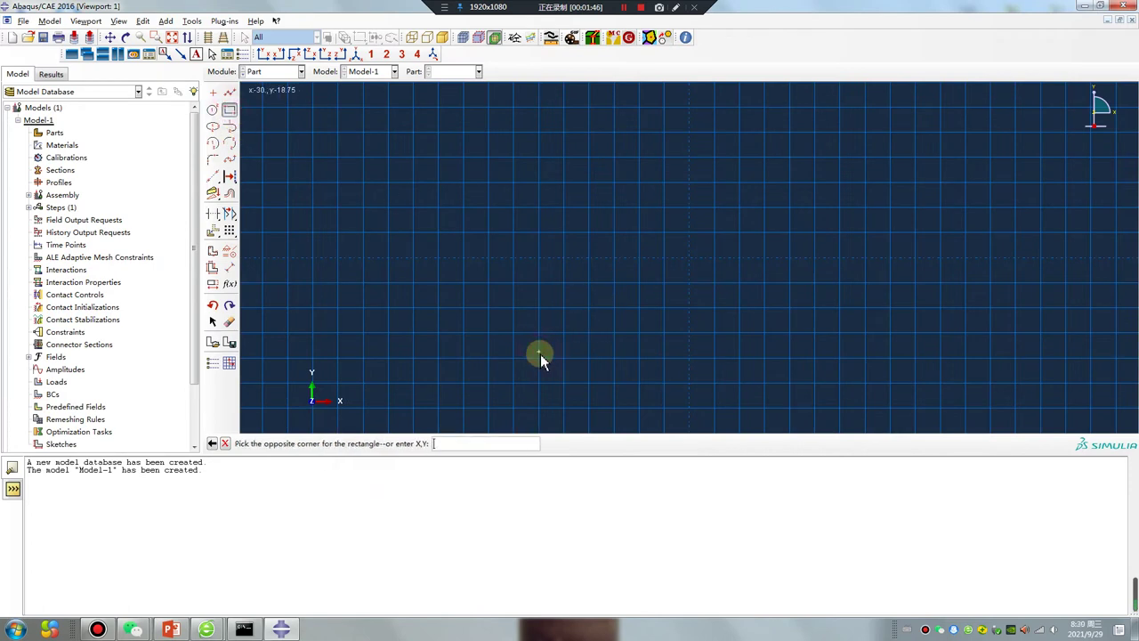
left_click(839, 184)
Step: Add a circular hole at the plate's centre and extrude the sketch to depth 5
left_click(213, 109)
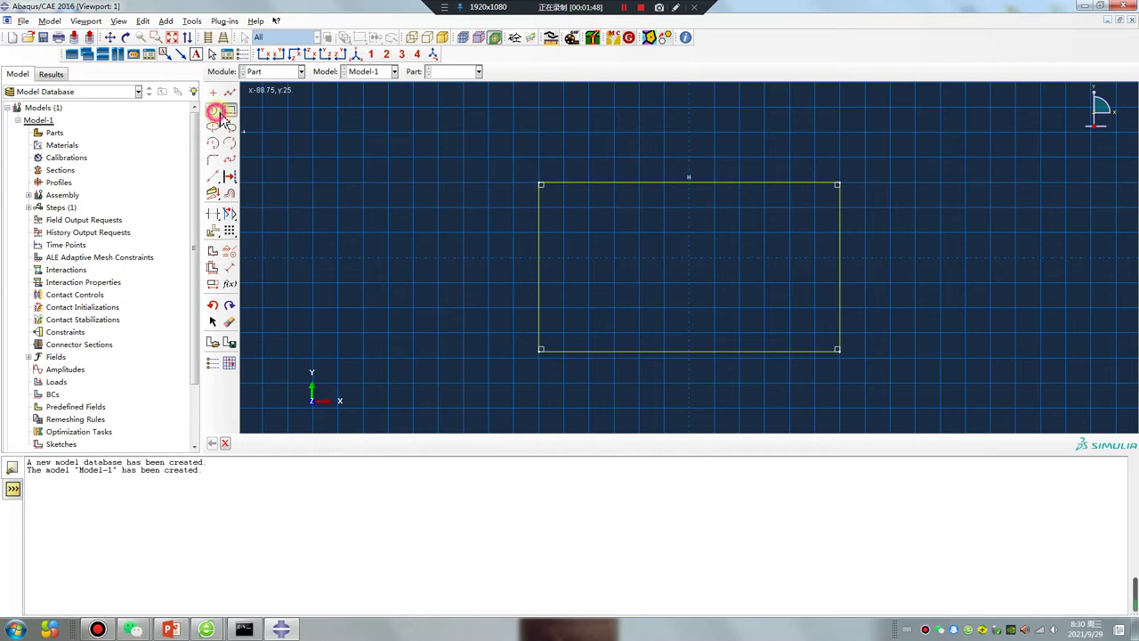
left_click(690, 259)
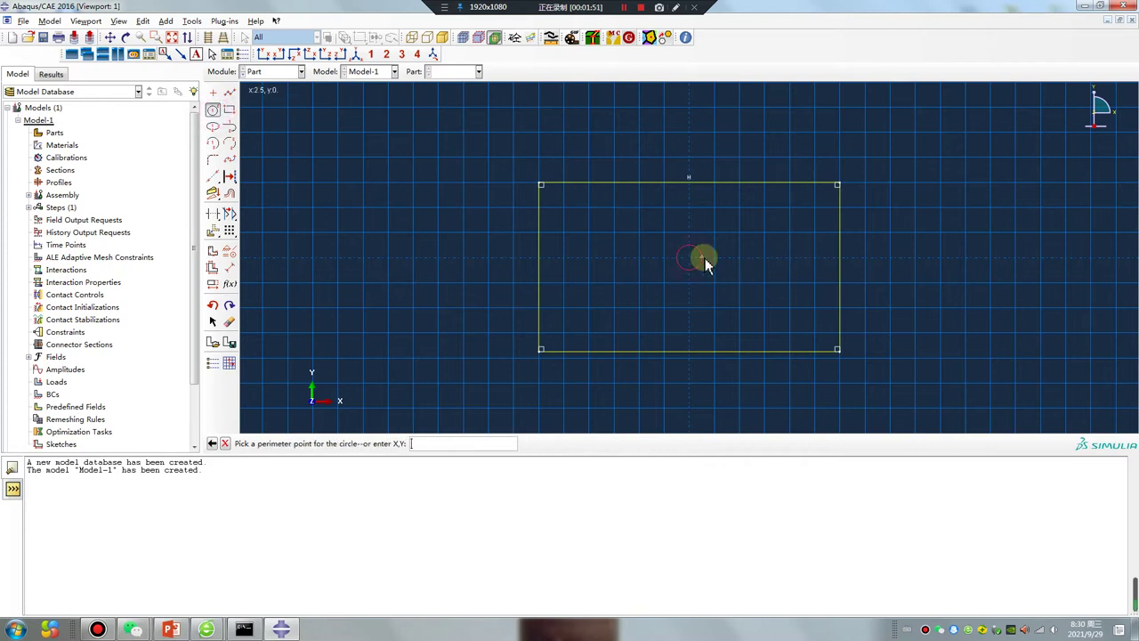
left_click(705, 258)
middle_click(480, 338)
middle_click(431, 357)
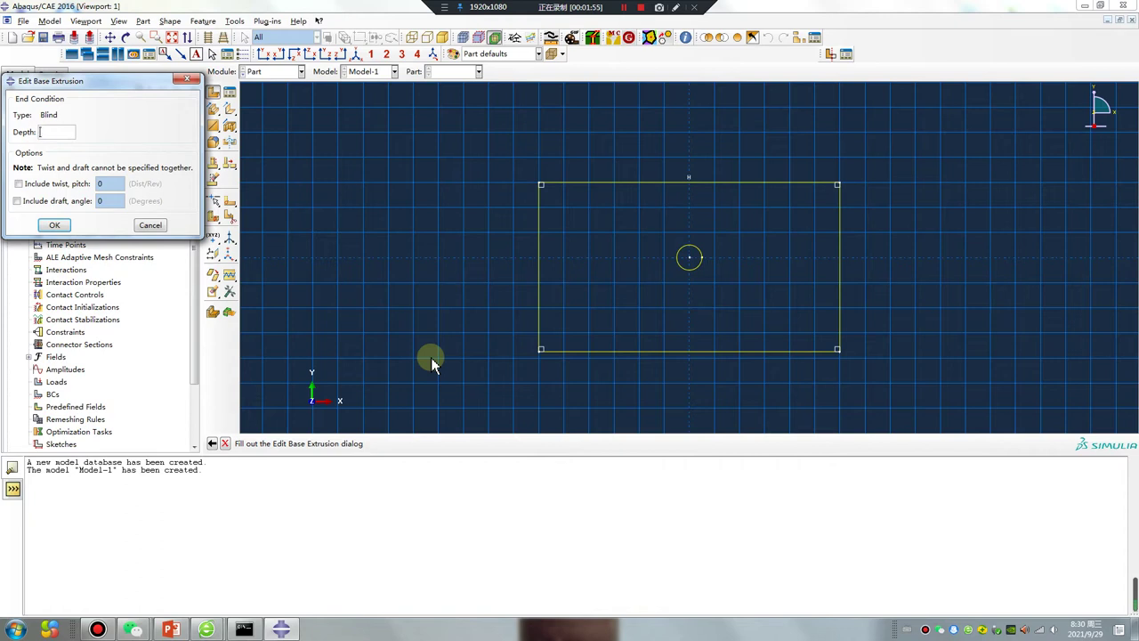
type("5")
key("Return")
Step: Define Material-1 as elastic with Young's modulus 2e5 and Poisson's ratio 0.3
left_click(271, 71)
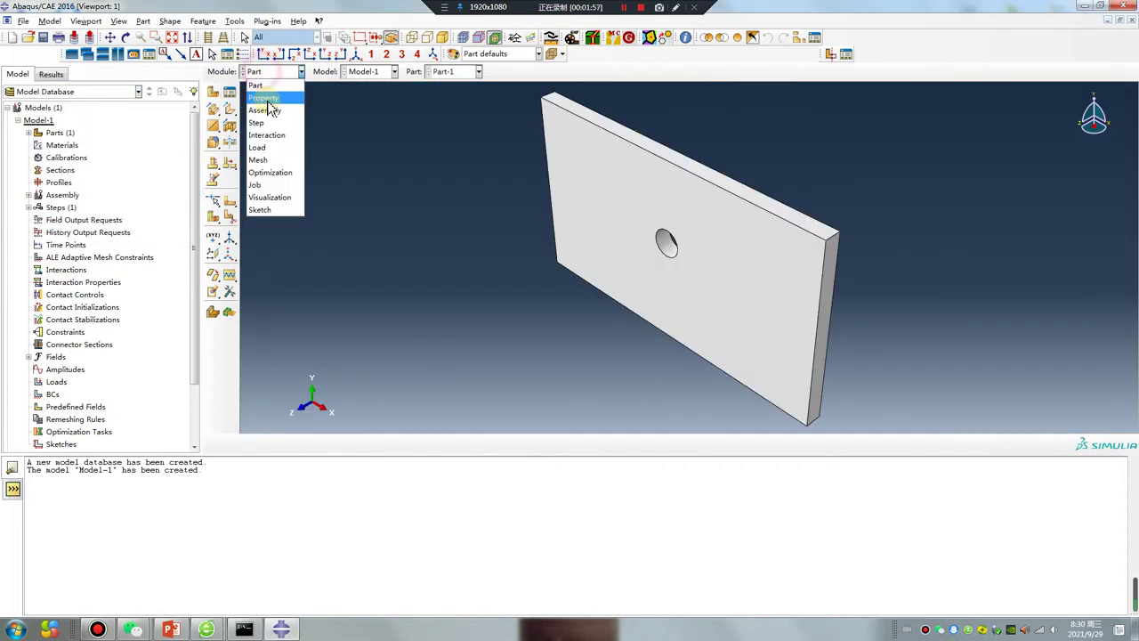
left_click(265, 97)
left_click(213, 93)
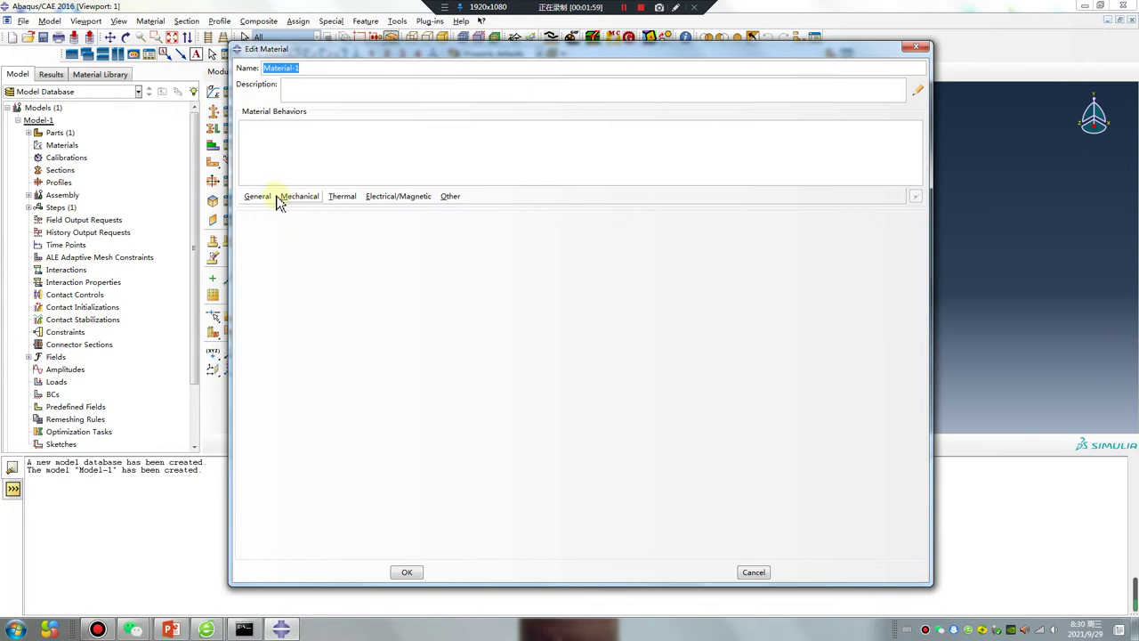
left_click(292, 195)
left_click(472, 210)
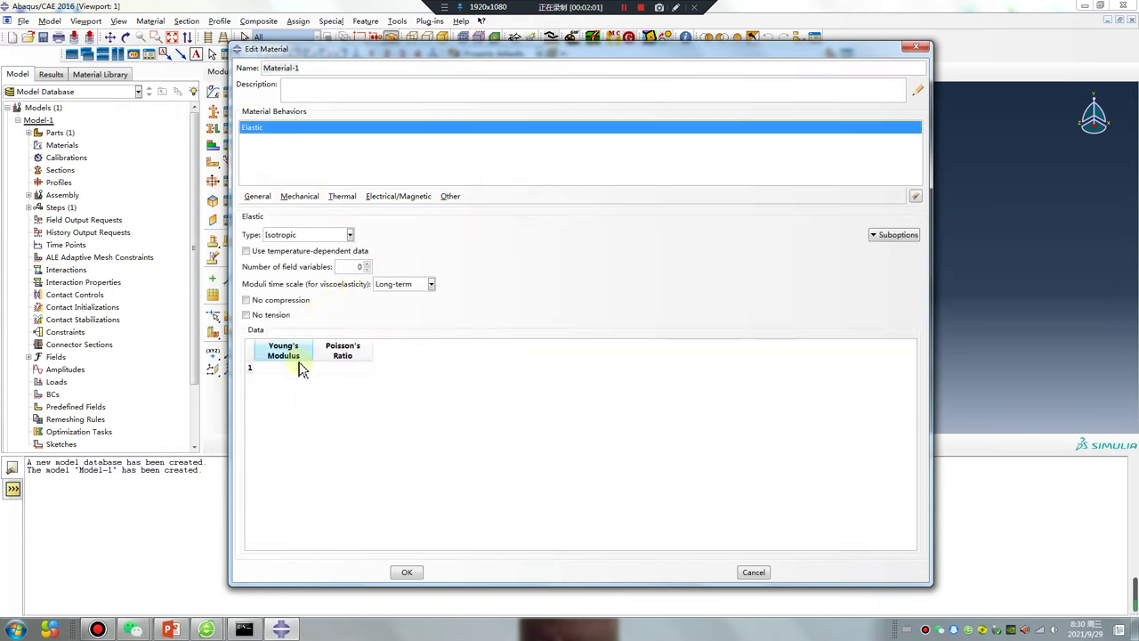
left_click(289, 368)
type("2e5")
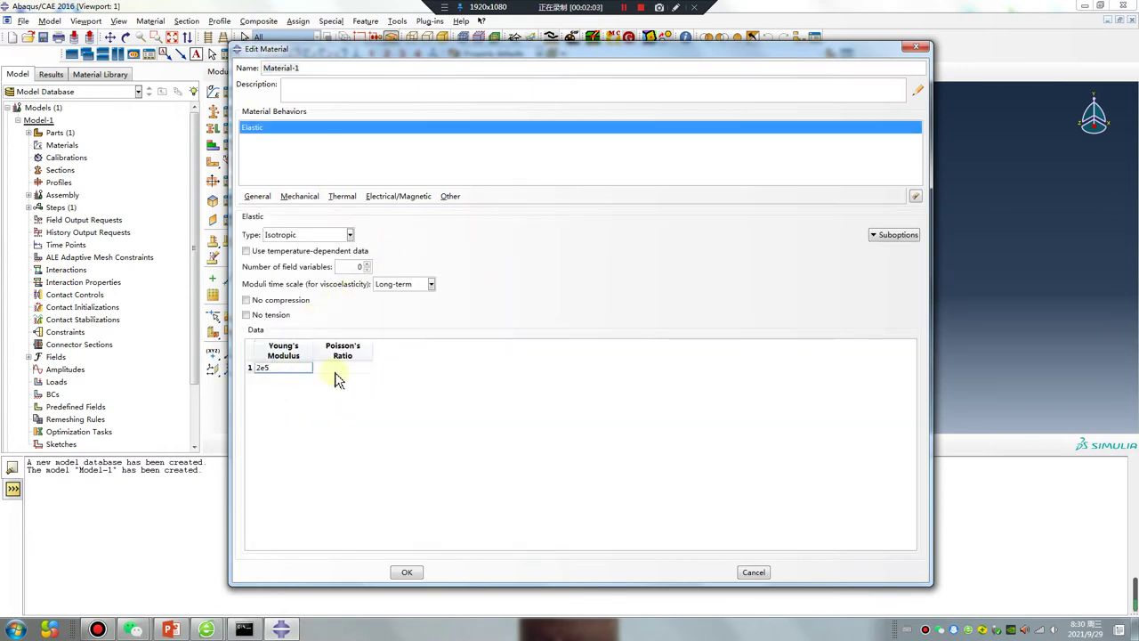
left_click(346, 367)
type("0.3")
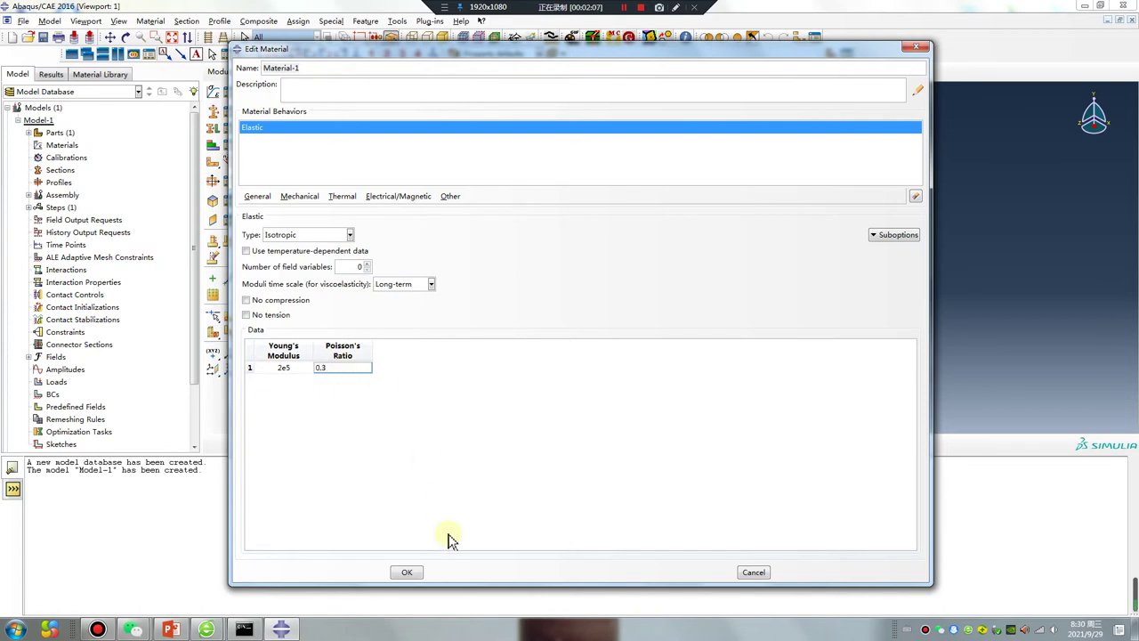
left_click(401, 571)
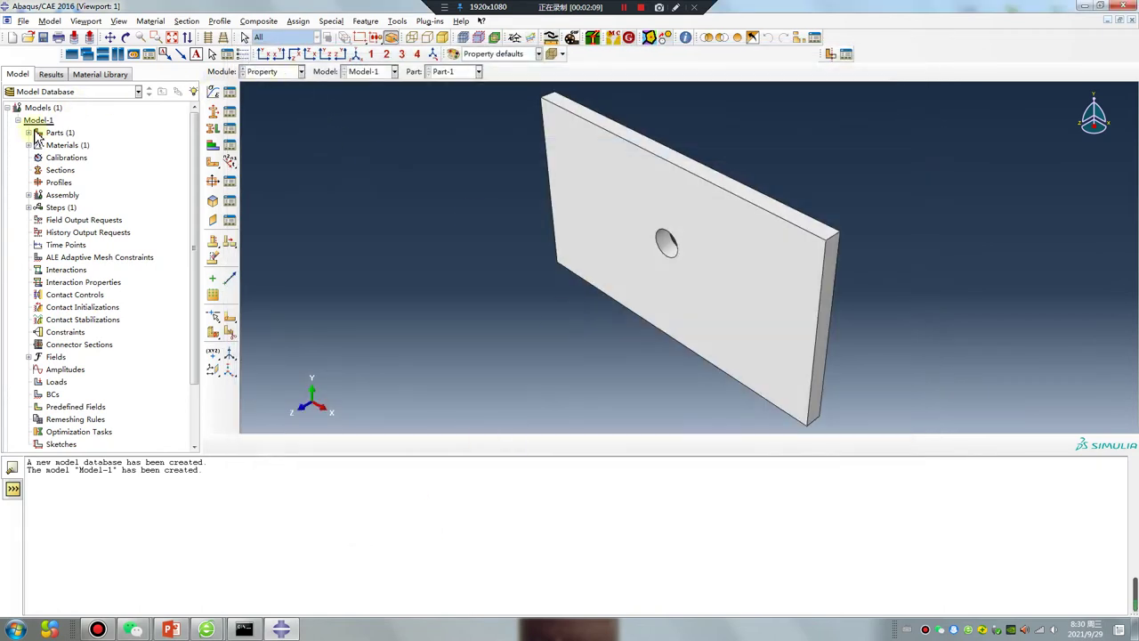
Step: Open the section sketch of Part-1's Solid extrude-1 feature for editing
left_click(28, 132)
left_click(50, 157)
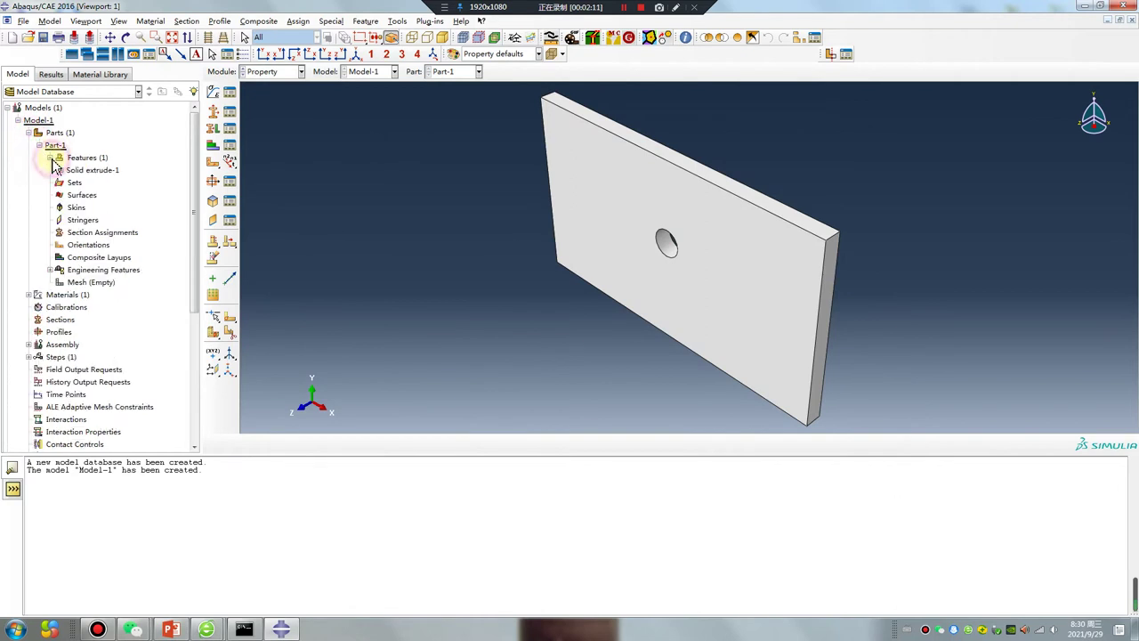
left_click(60, 170)
double_click(94, 182)
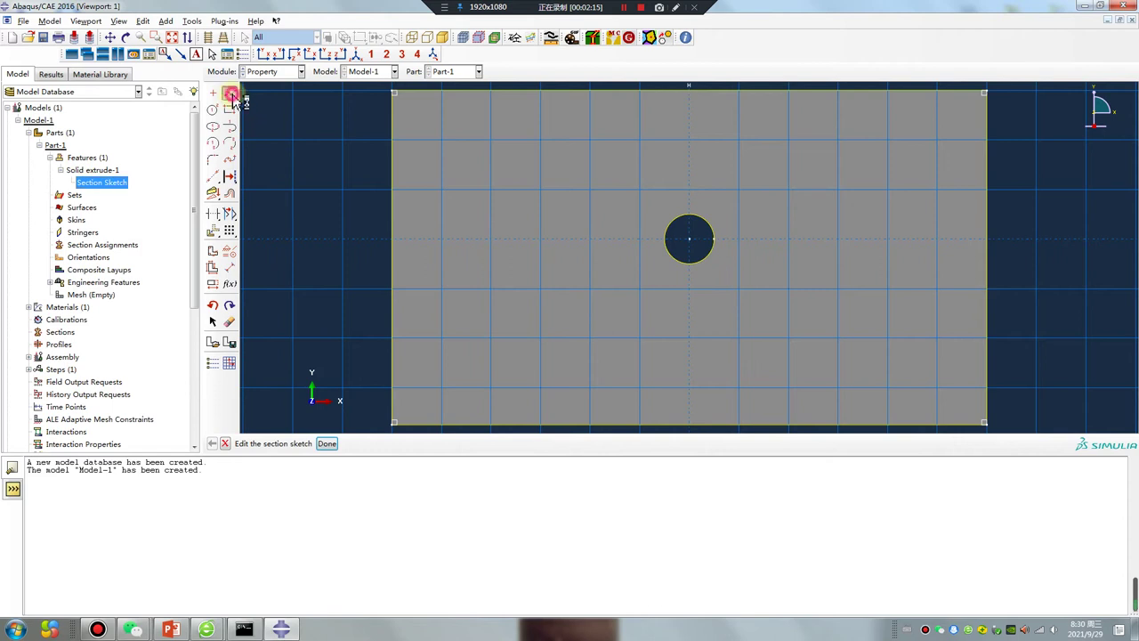
Step: Dimension the hole radius from the circle centre to its right edge
left_click(231, 94)
left_click(690, 238)
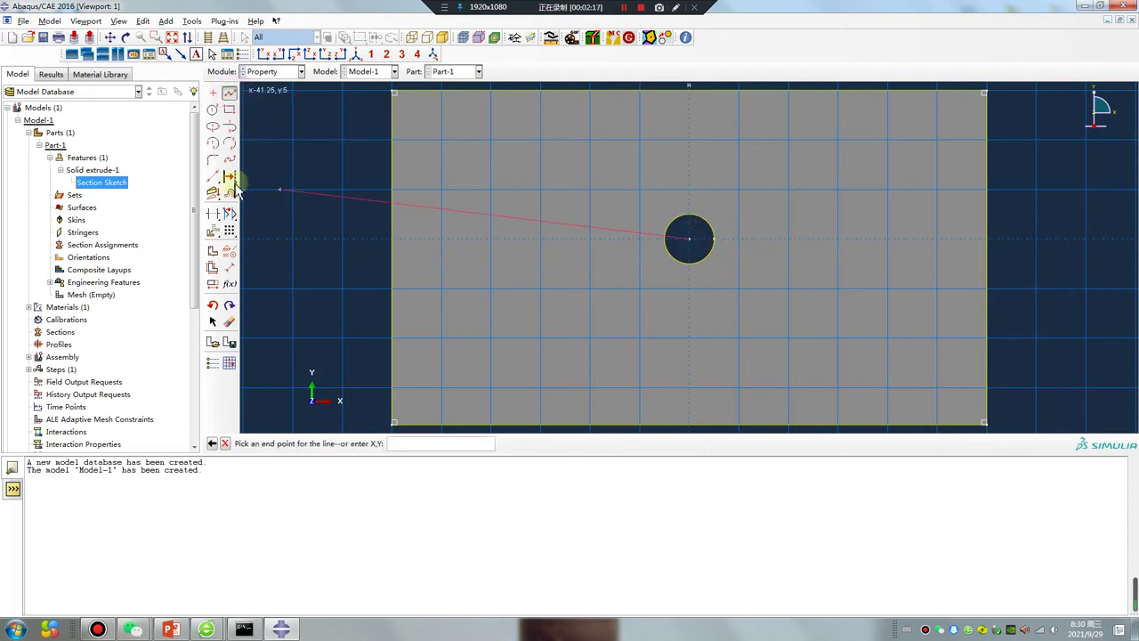
middle_click(257, 257)
left_click(233, 267)
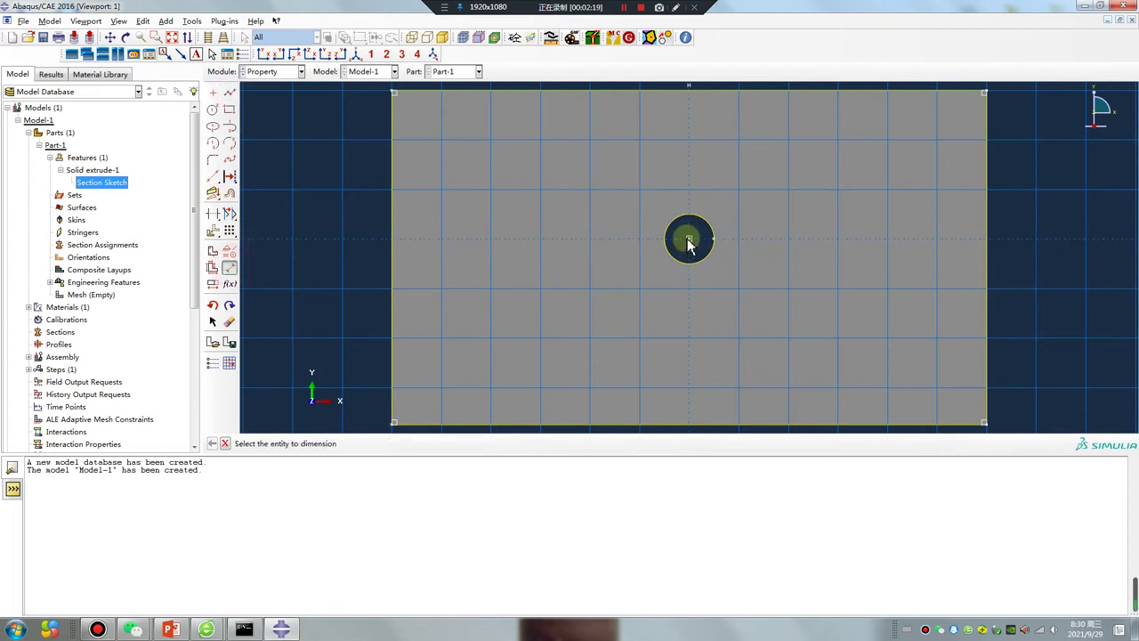
left_click(690, 239)
left_click(714, 239)
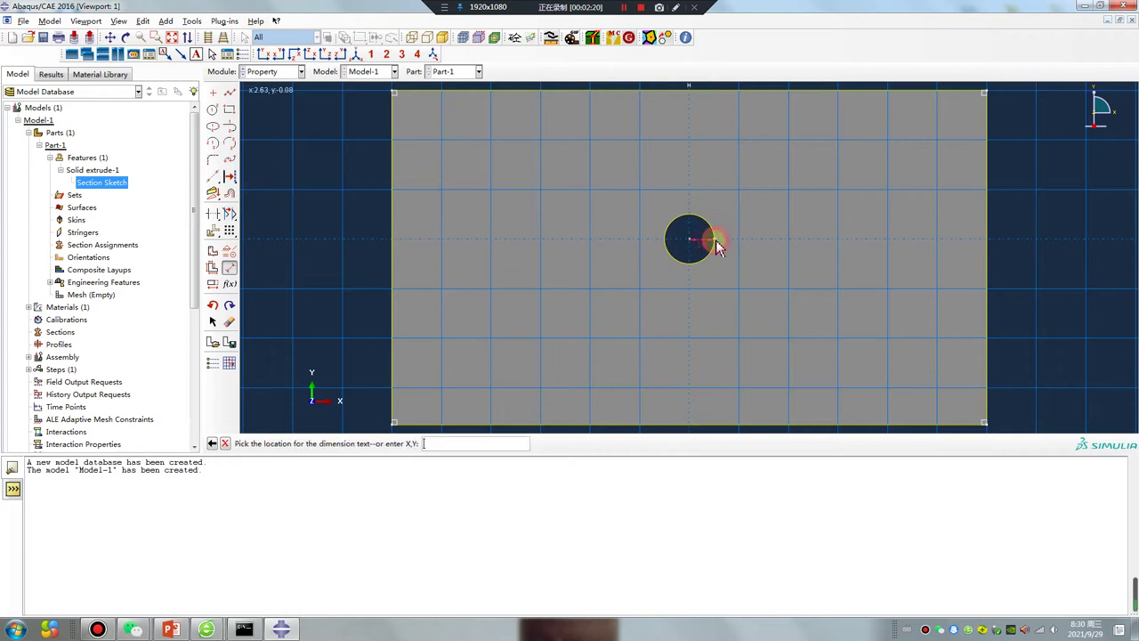
left_click(702, 319)
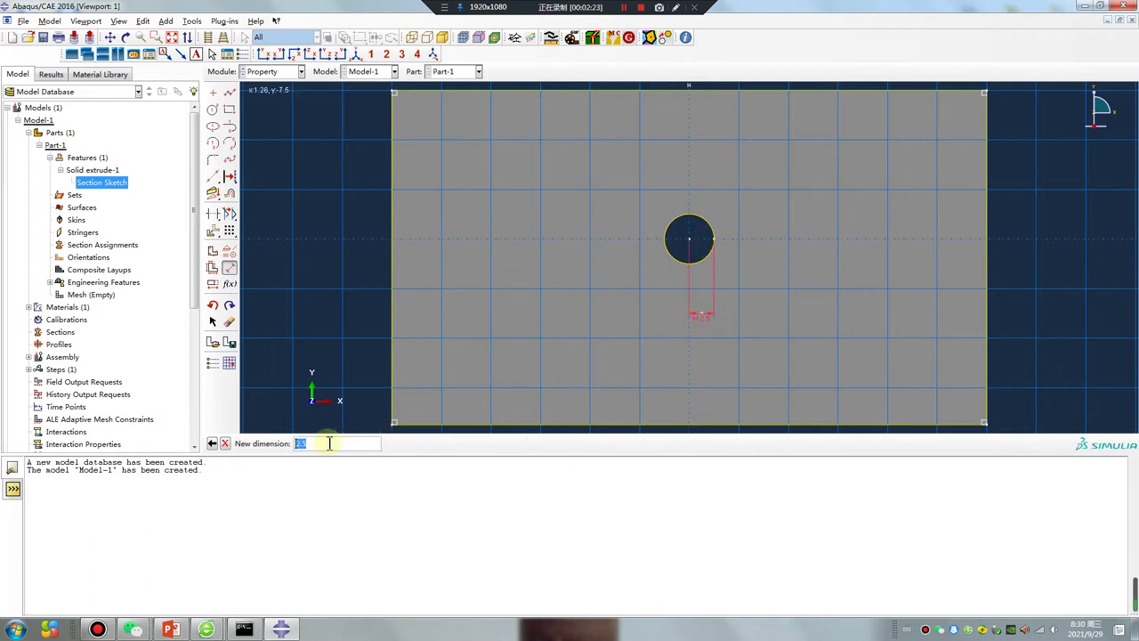
Step: Compute pi*2.5*2.5 (about 19.635) in the Python console, apply the 2.5 radius, and cancel the sketch edit
left_click(13, 488)
left_click(57, 467)
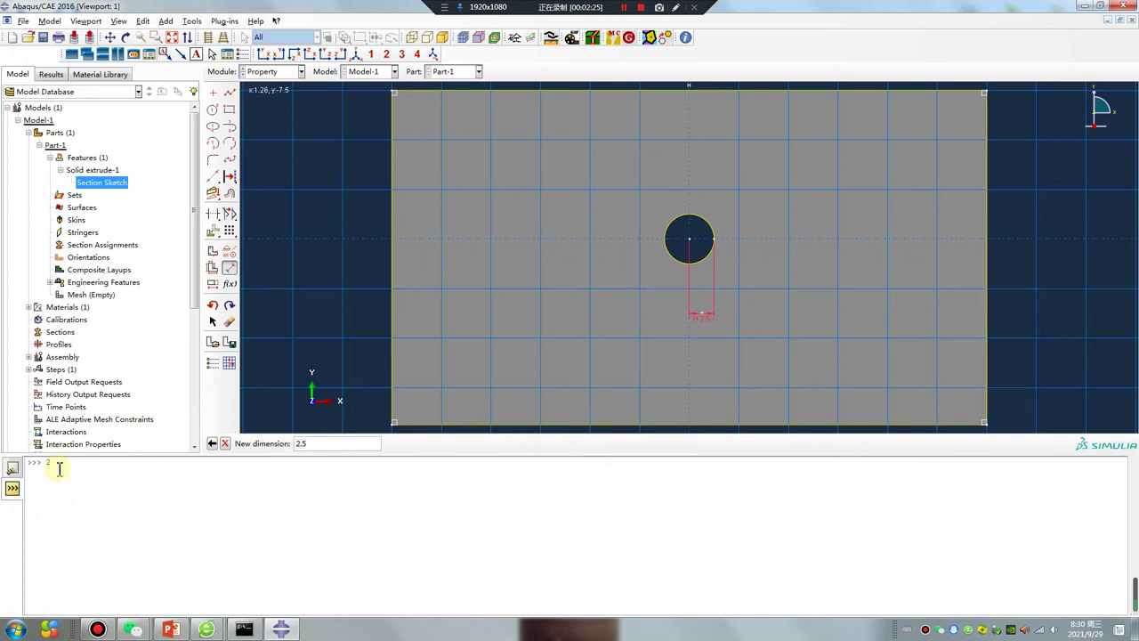
type(".5")
key("Return")
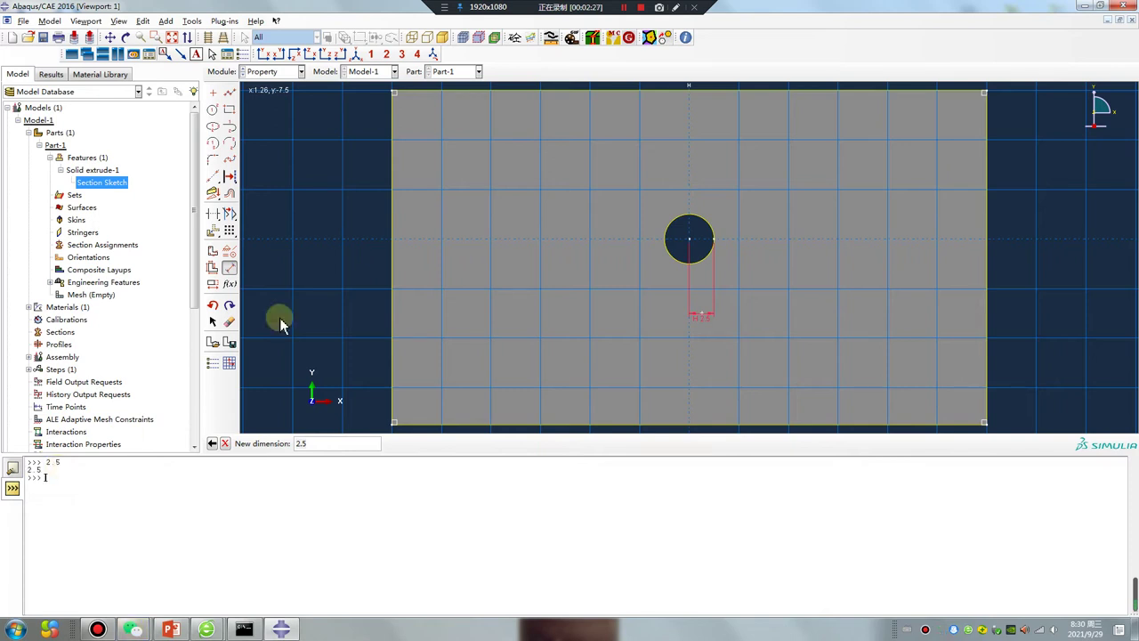
key("Return")
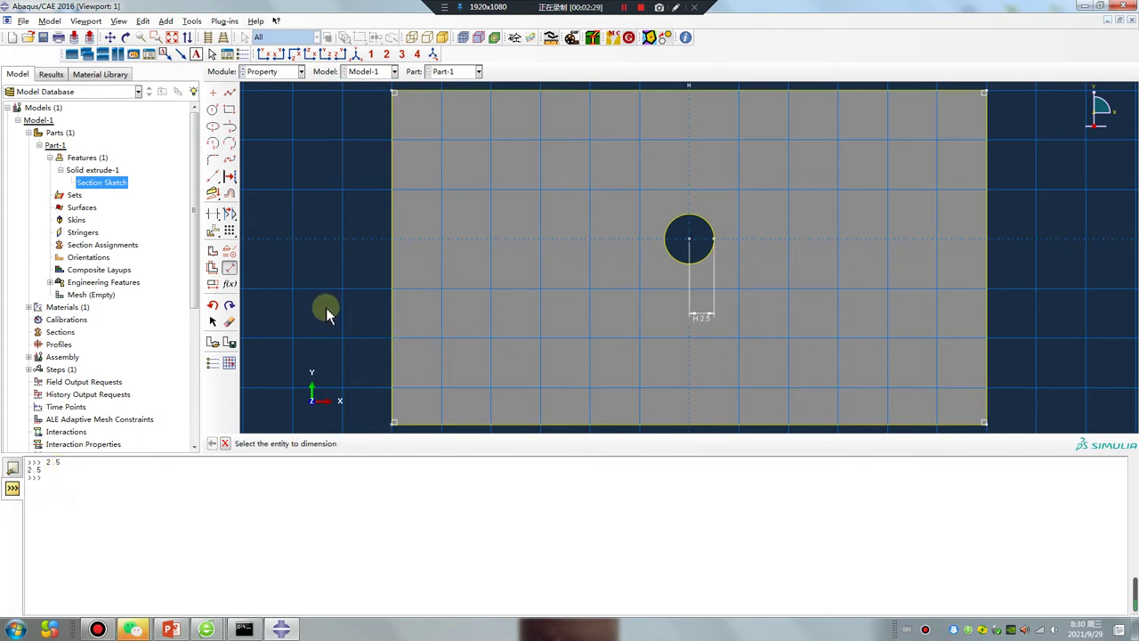
key("Escape")
key("Escape")
left_click(525, 339)
type("pi*2.5*2.5")
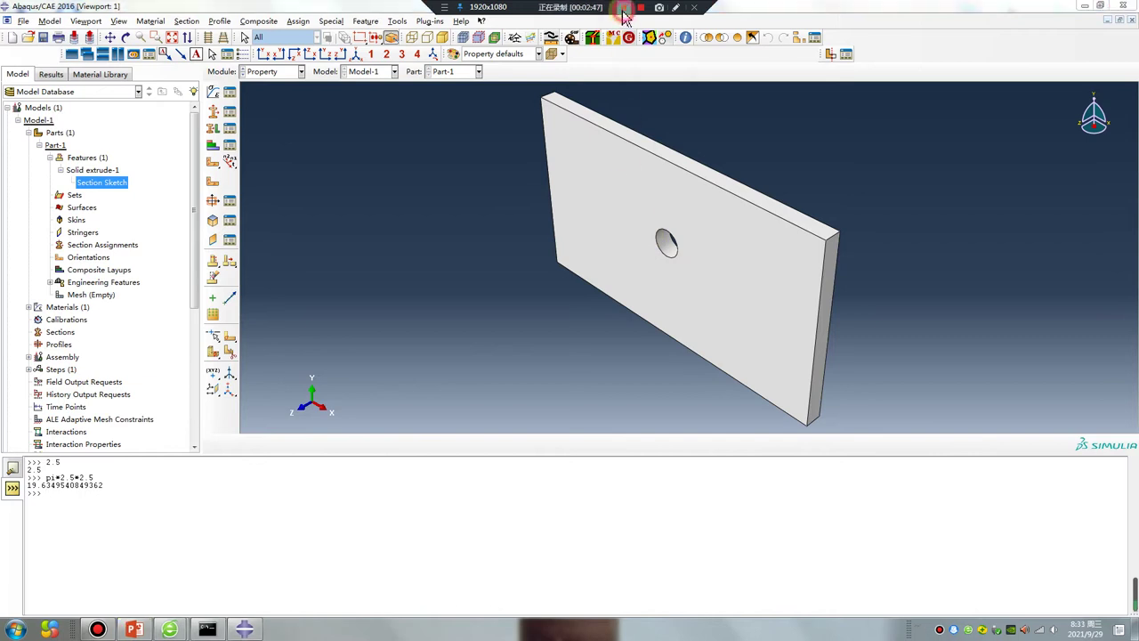
Step: Inspect the Solid extrude-1 parameters without changes and begin a new part in the Part module
double_click(97, 170)
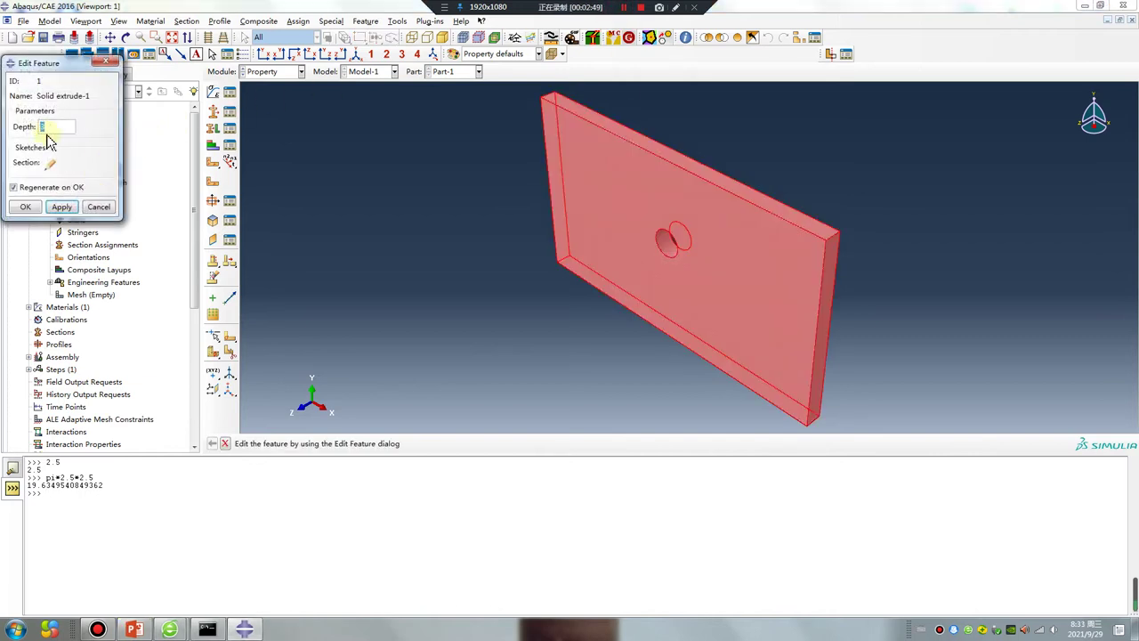
left_click(108, 63)
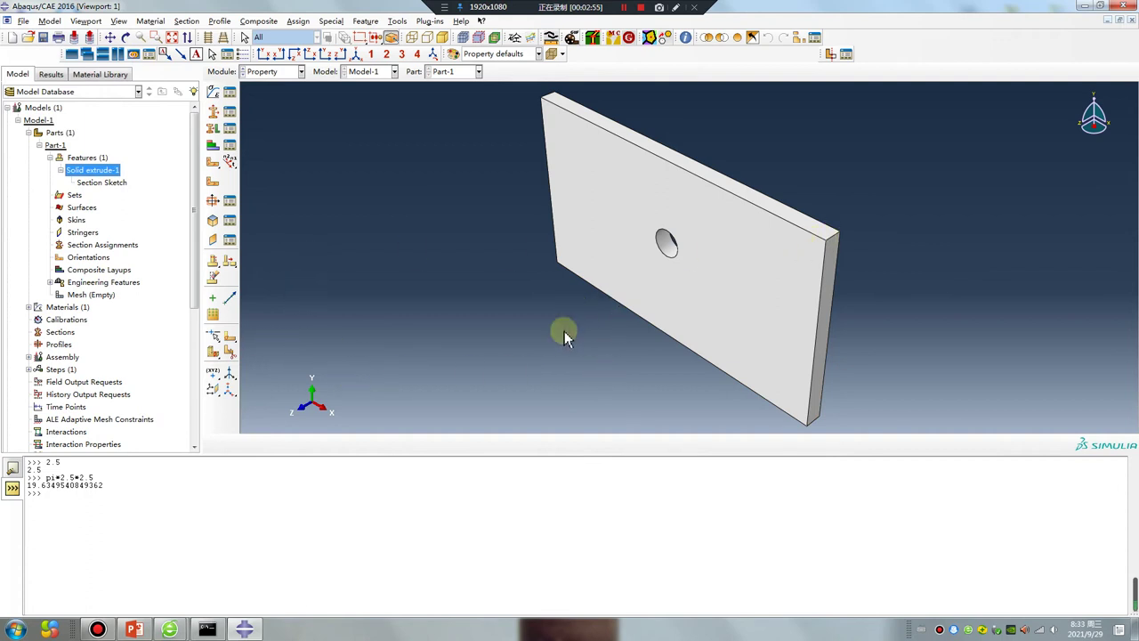
left_click(271, 72)
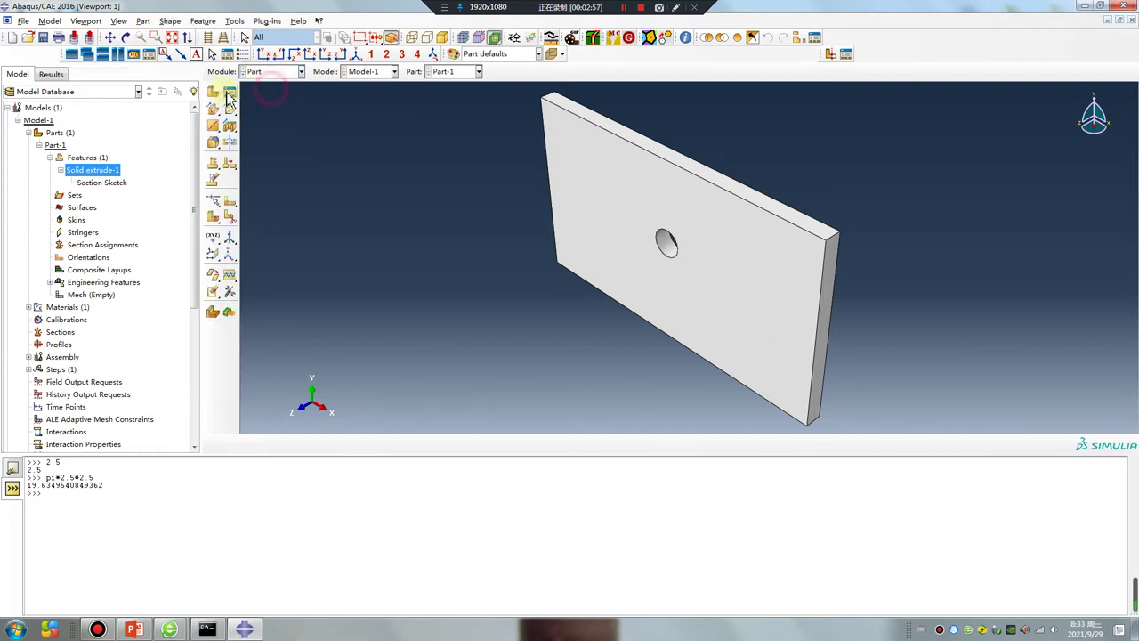
left_click(214, 91)
Step: Make Part-2 a planar wire with one vertical line drawn upward from the origin
left_click(345, 405)
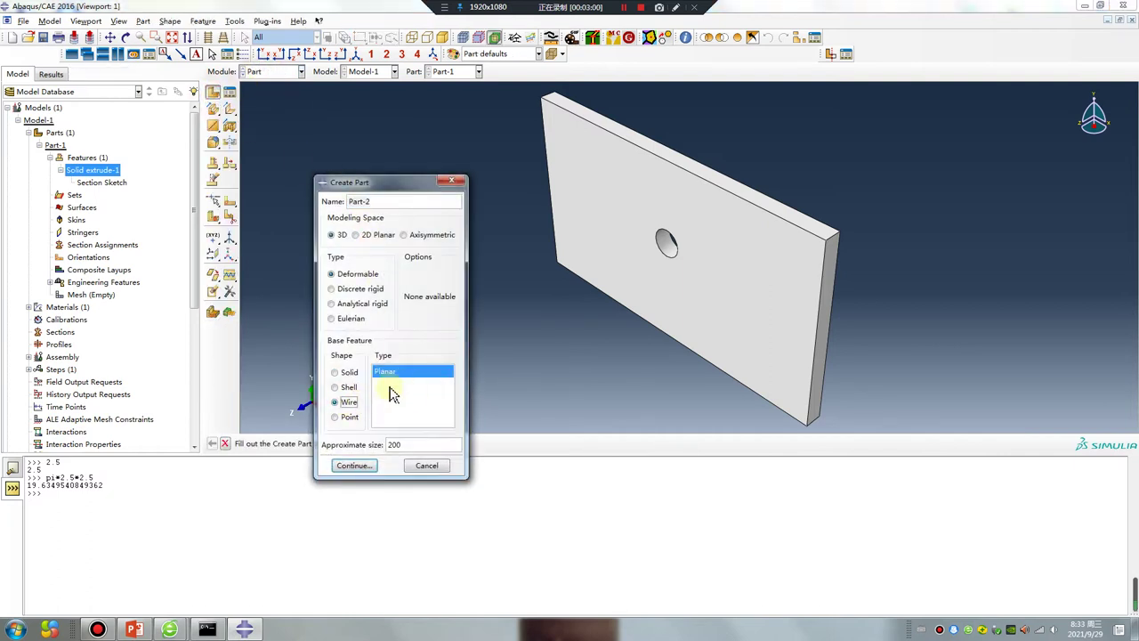
left_click(367, 472)
left_click(229, 92)
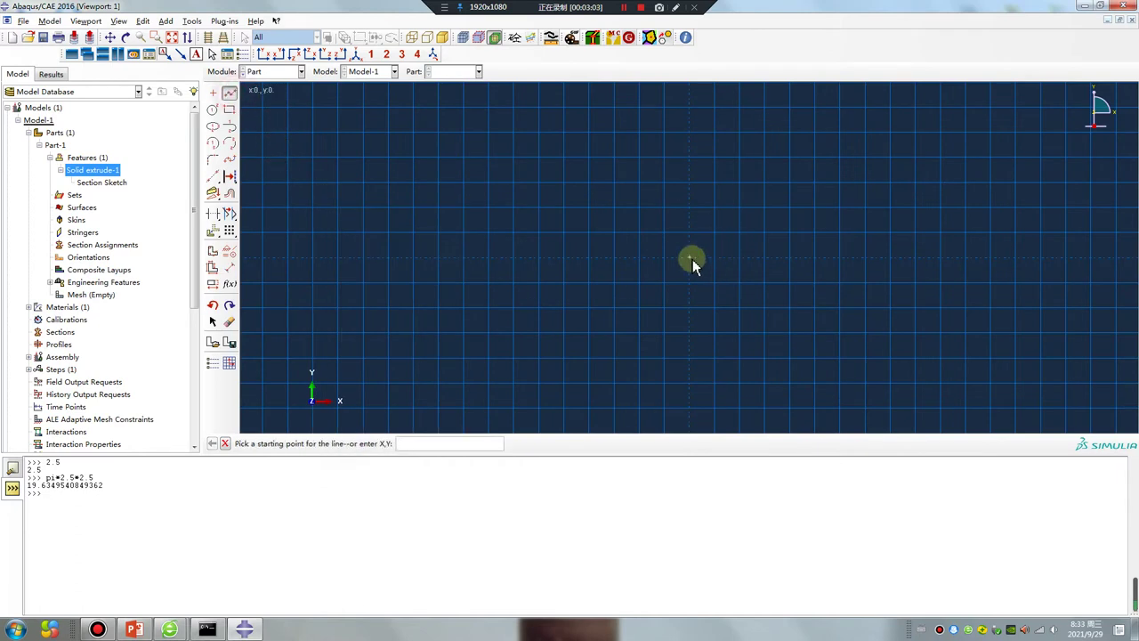
left_click(692, 259)
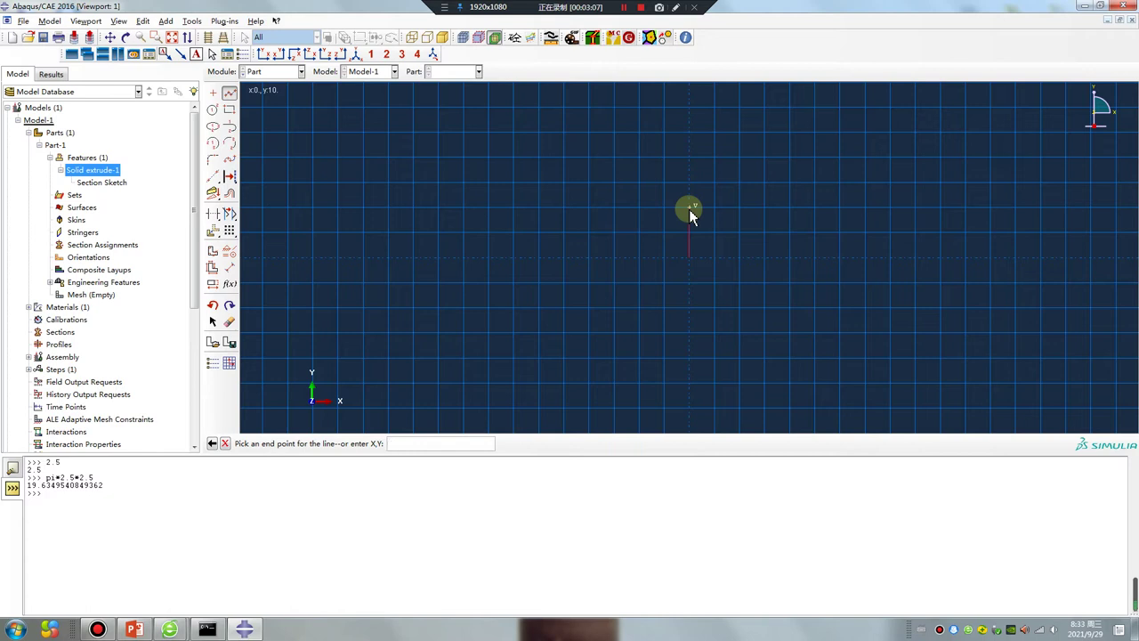
left_click(692, 214)
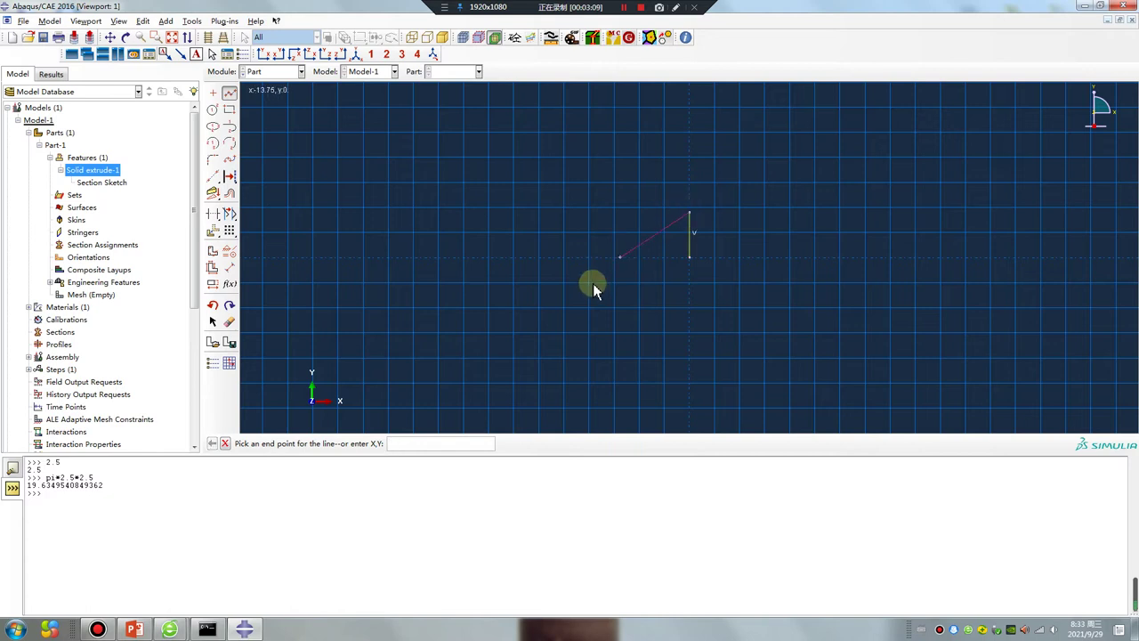
middle_click(593, 284)
middle_click(593, 284)
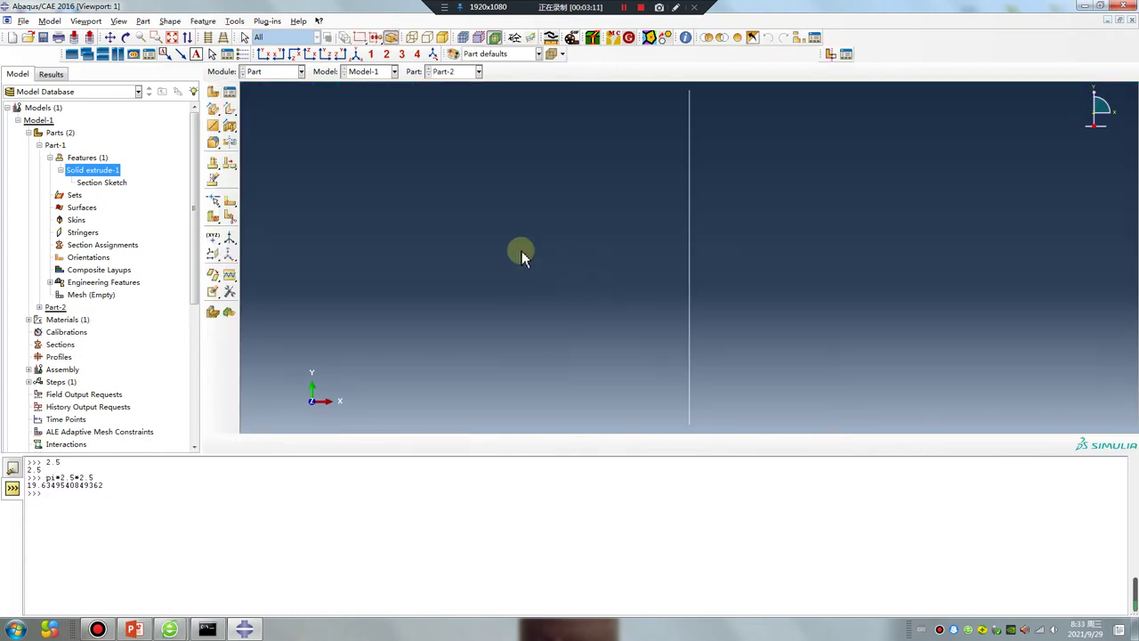
left_click(272, 72)
Step: Create Section-1, a solid homogeneous section using Material-1
left_click(263, 95)
left_click(215, 115)
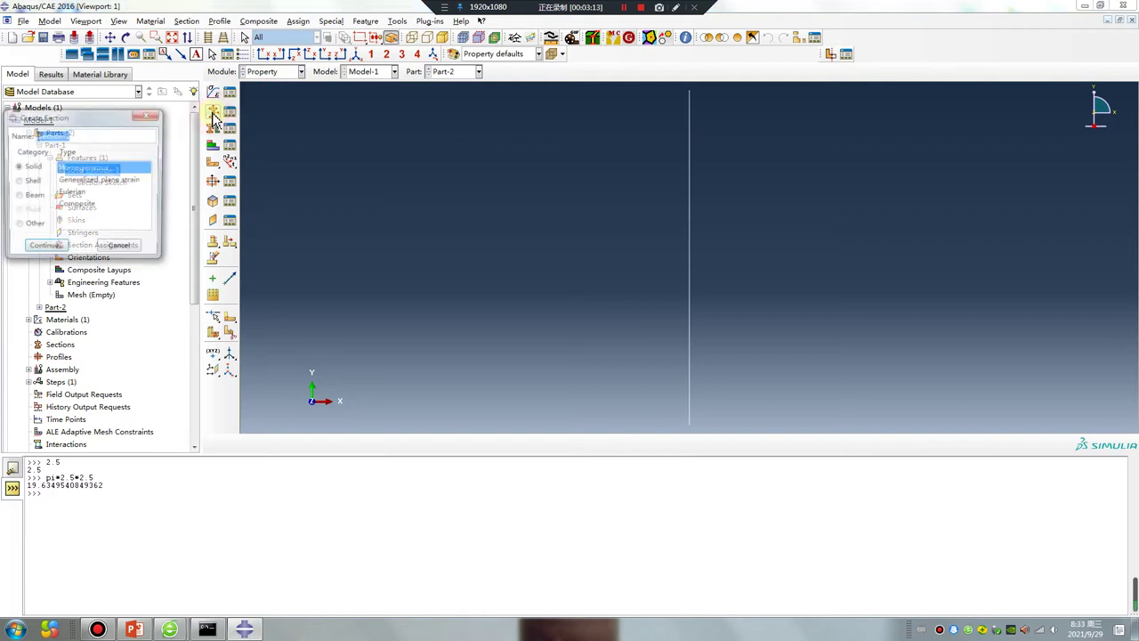
left_click(52, 250)
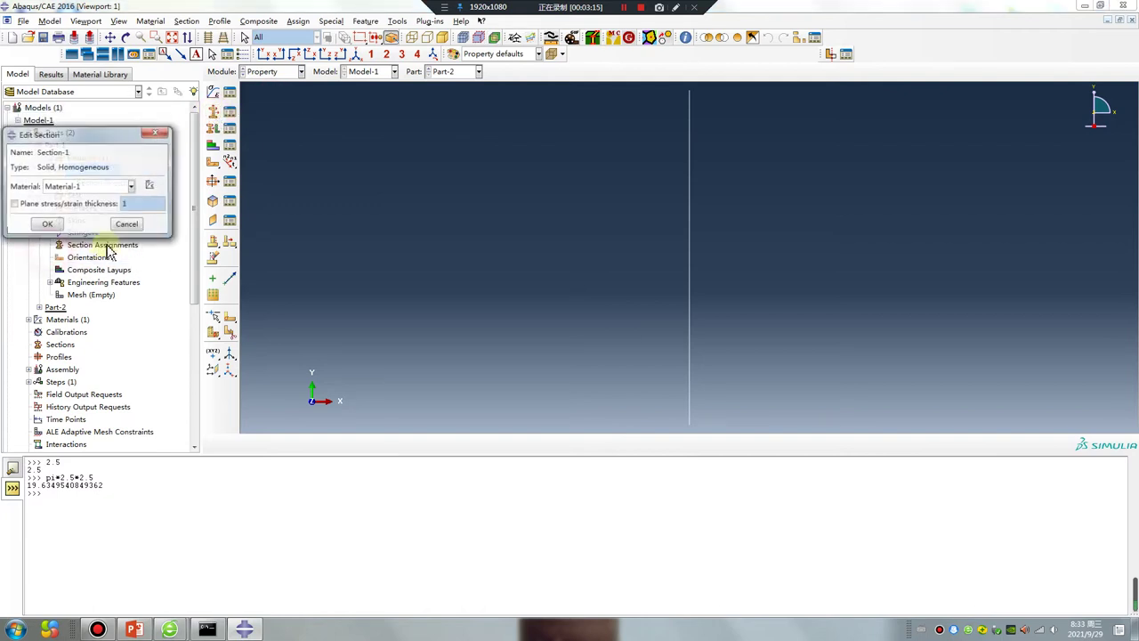
left_click(44, 224)
Step: Assign Section-1 to the whole plate Part-1
left_click(454, 73)
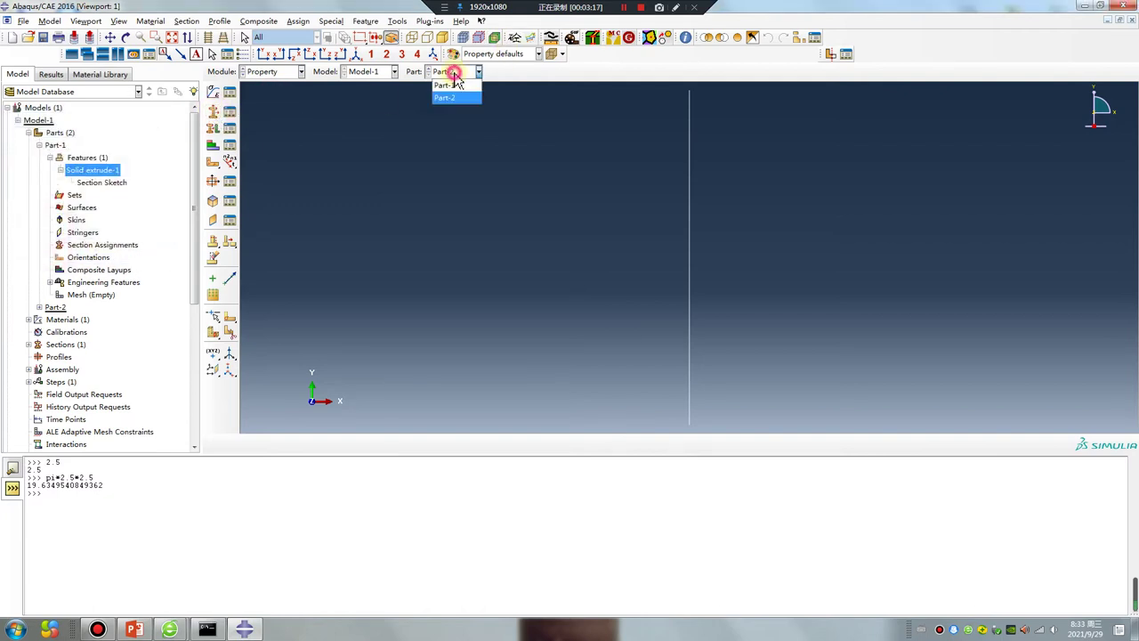
left_click(457, 95)
left_click(214, 127)
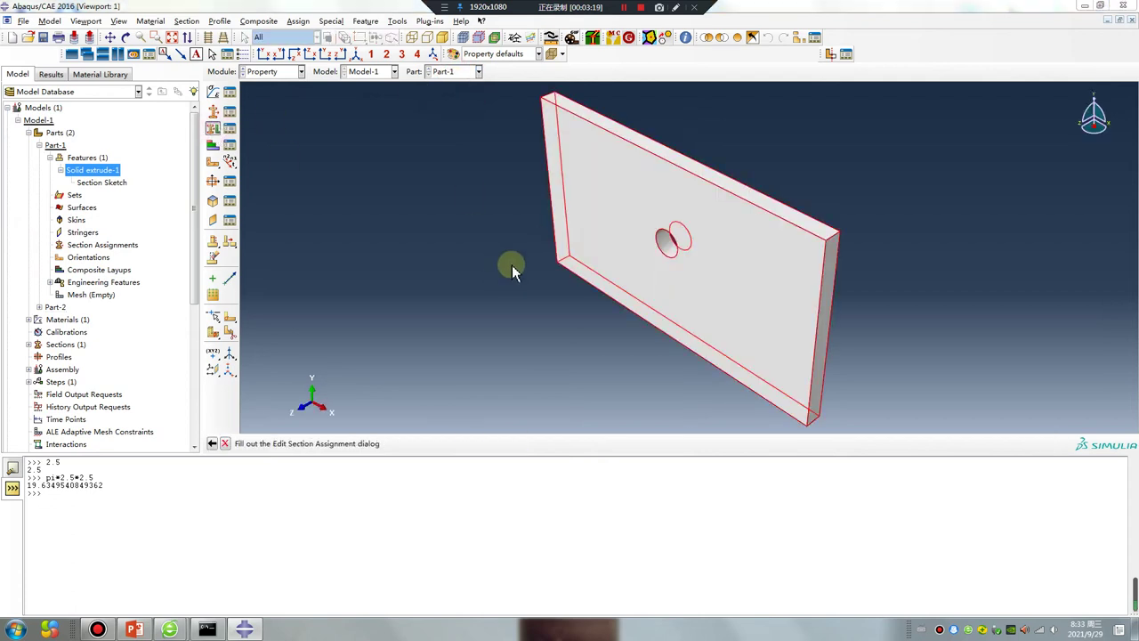
left_click(46, 302)
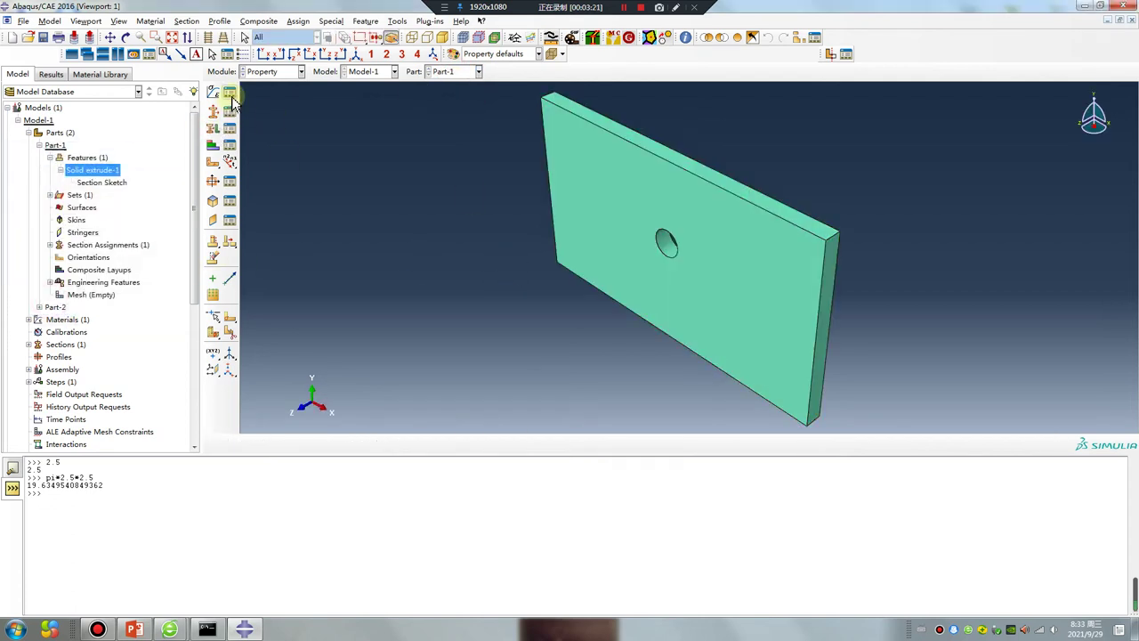
Step: Define Material-2 with elasticity 2e5 / 0.3 and thermal expansion coefficient 1.2e-5
left_click(230, 96)
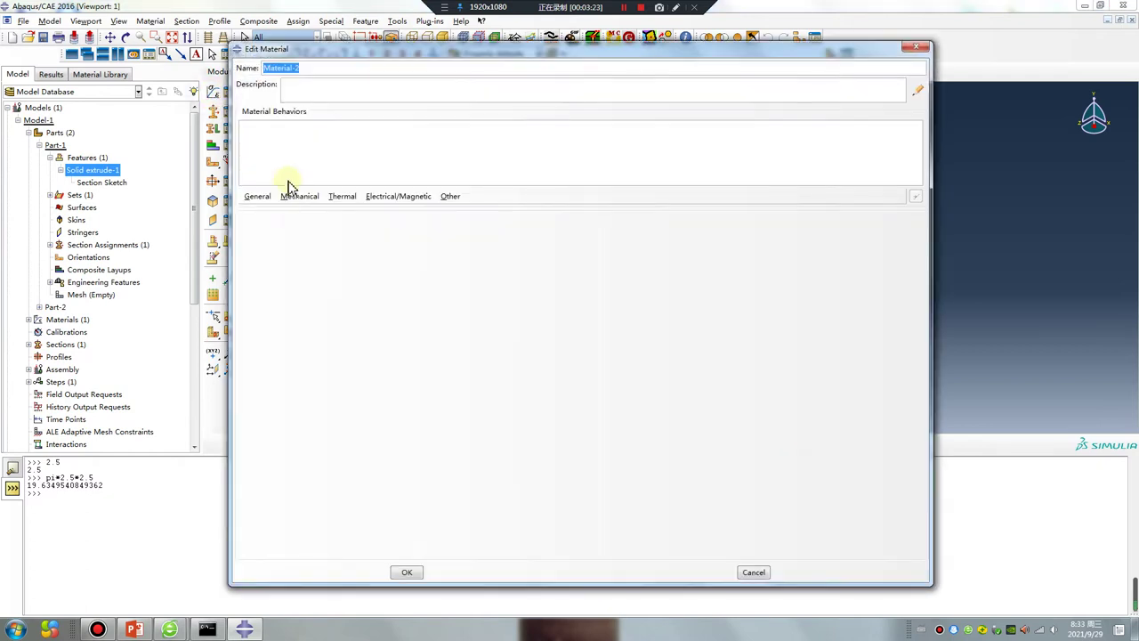
left_click(303, 198)
mouse_move(305, 210)
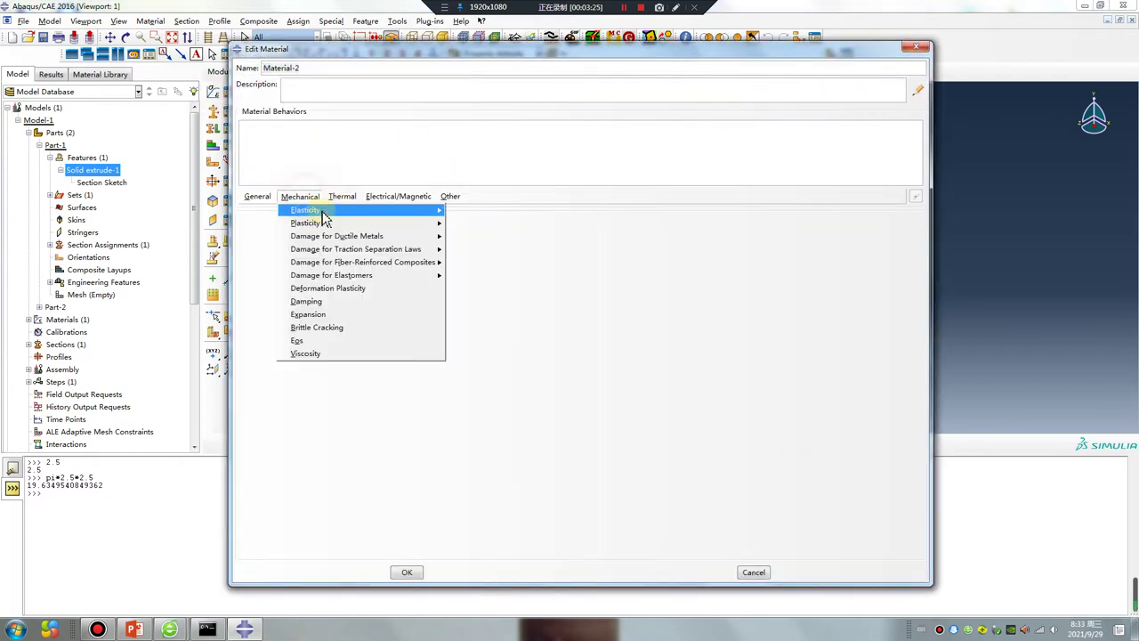
left_click(471, 215)
left_click(293, 368)
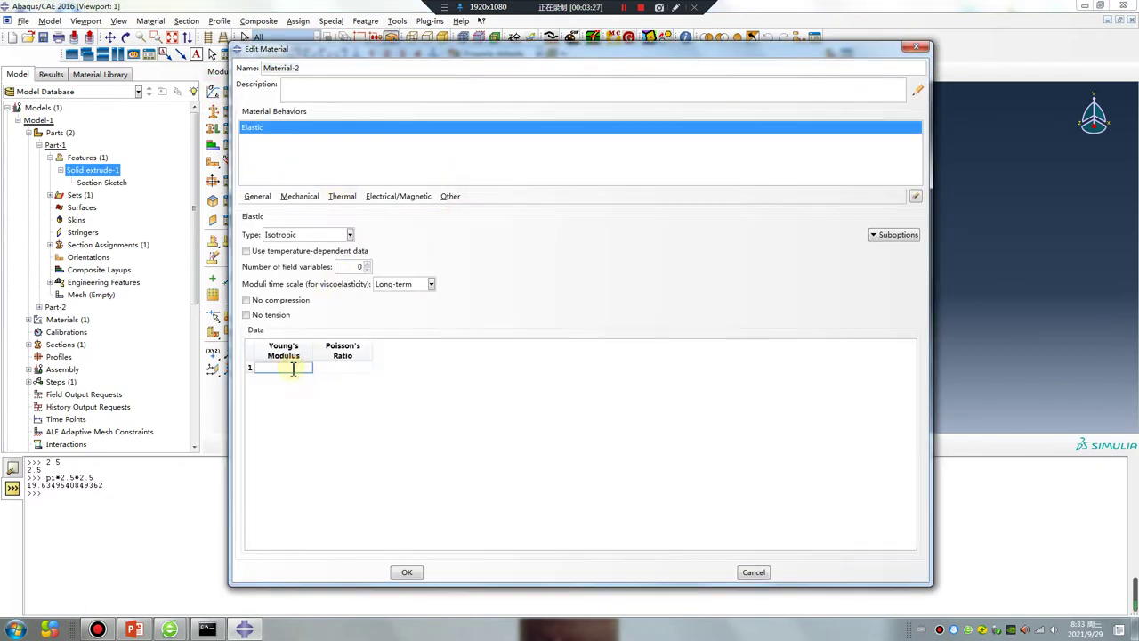
type("2e5")
left_click(362, 371)
type("0.3")
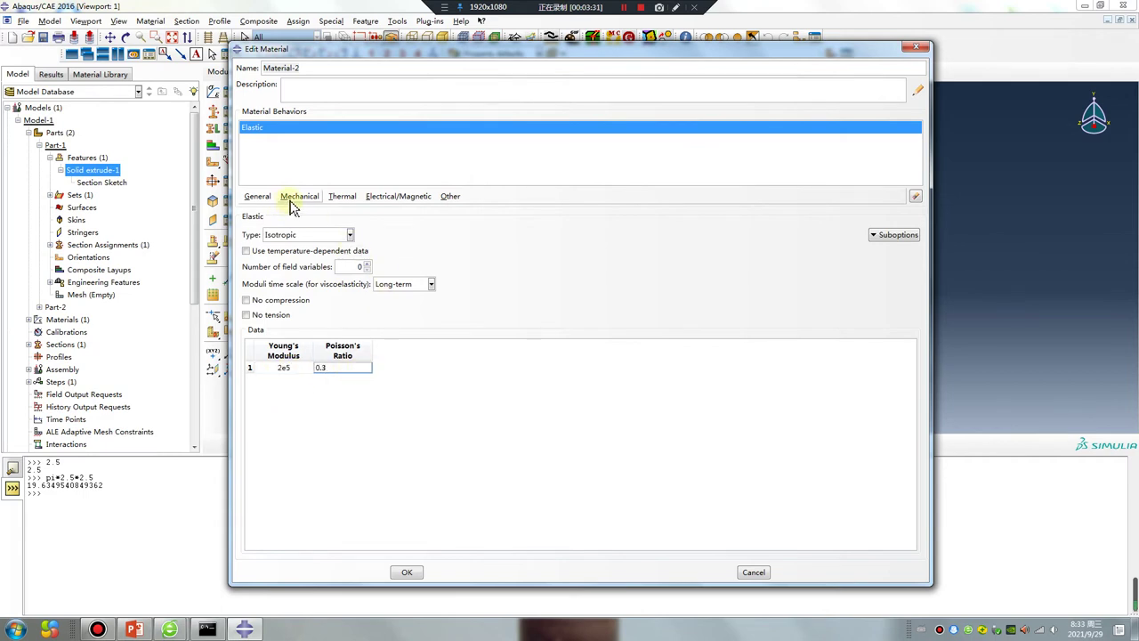
left_click(294, 197)
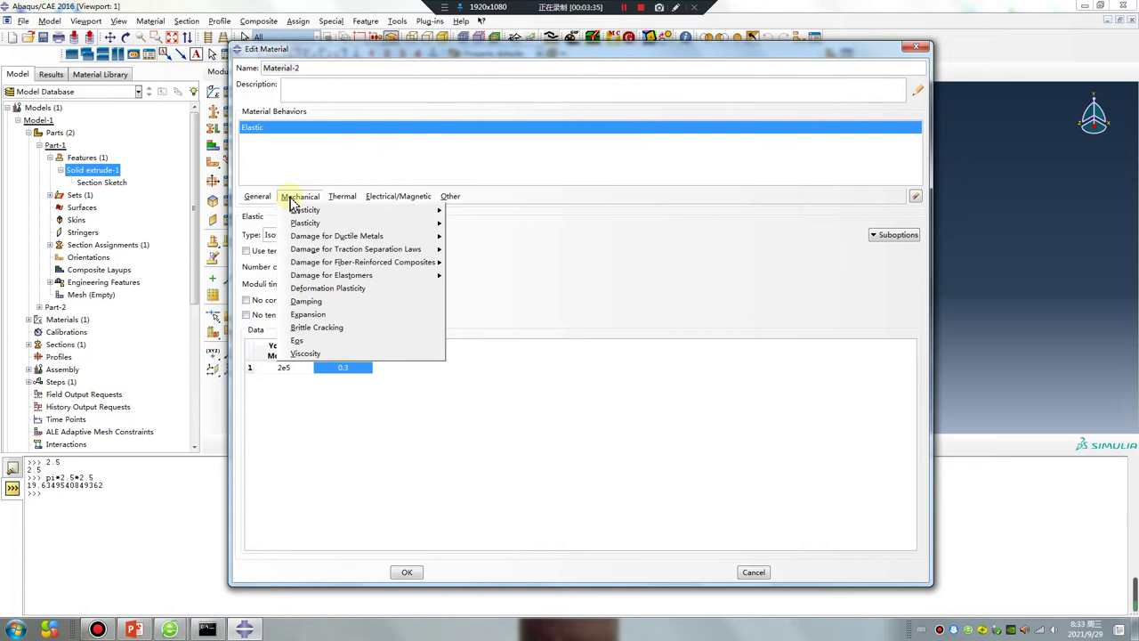
left_click(311, 316)
left_click(300, 358)
type("1.2e-5")
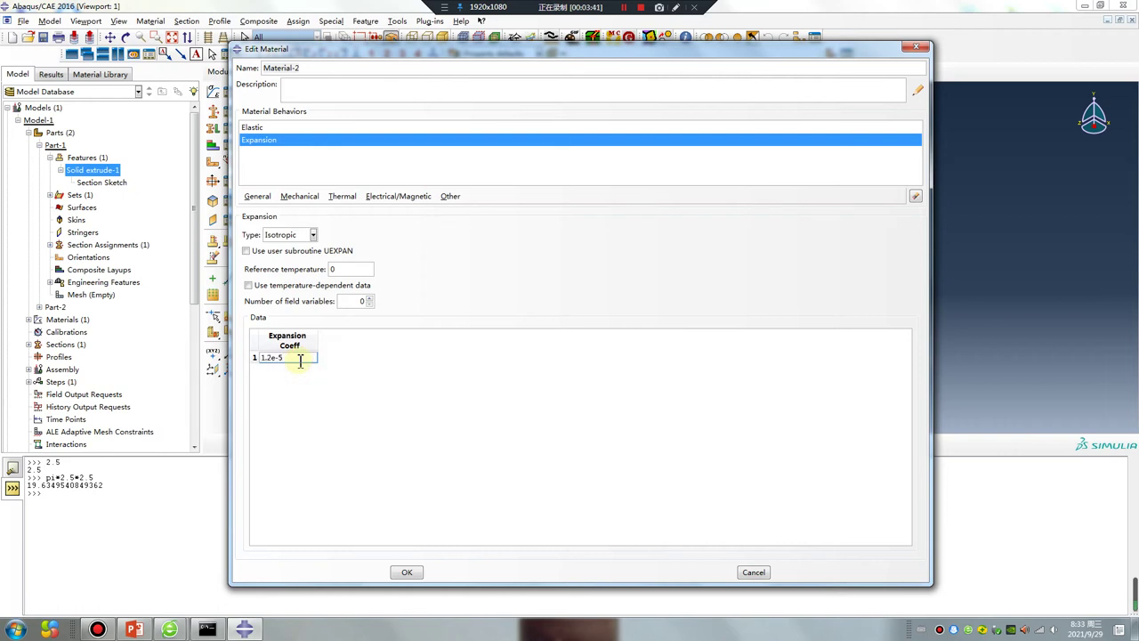
left_click(402, 573)
Step: Create Section-2, a Material-2 truss section with area 19.6349540849362 copied from the console
left_click(215, 112)
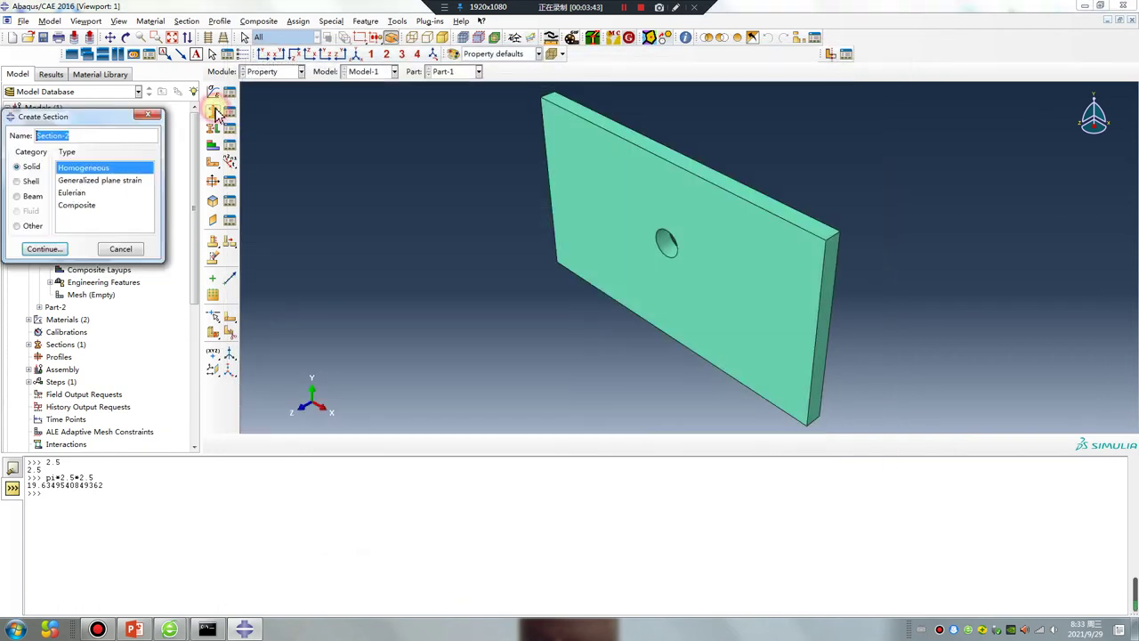
left_click(18, 195)
left_click(71, 180)
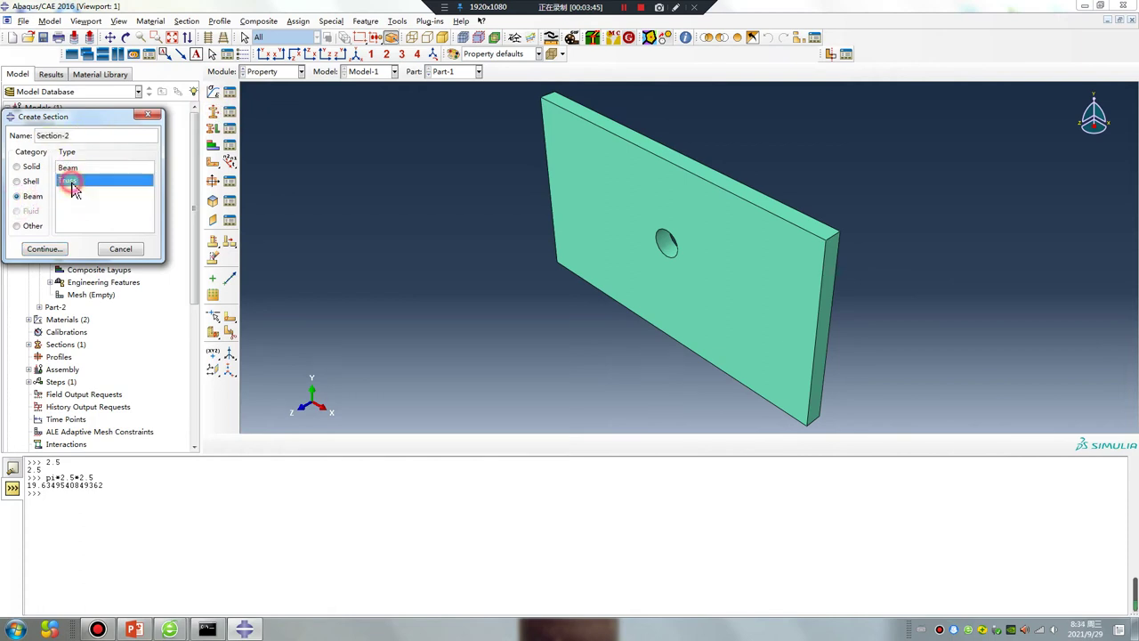
left_click(45, 248)
left_click(72, 151)
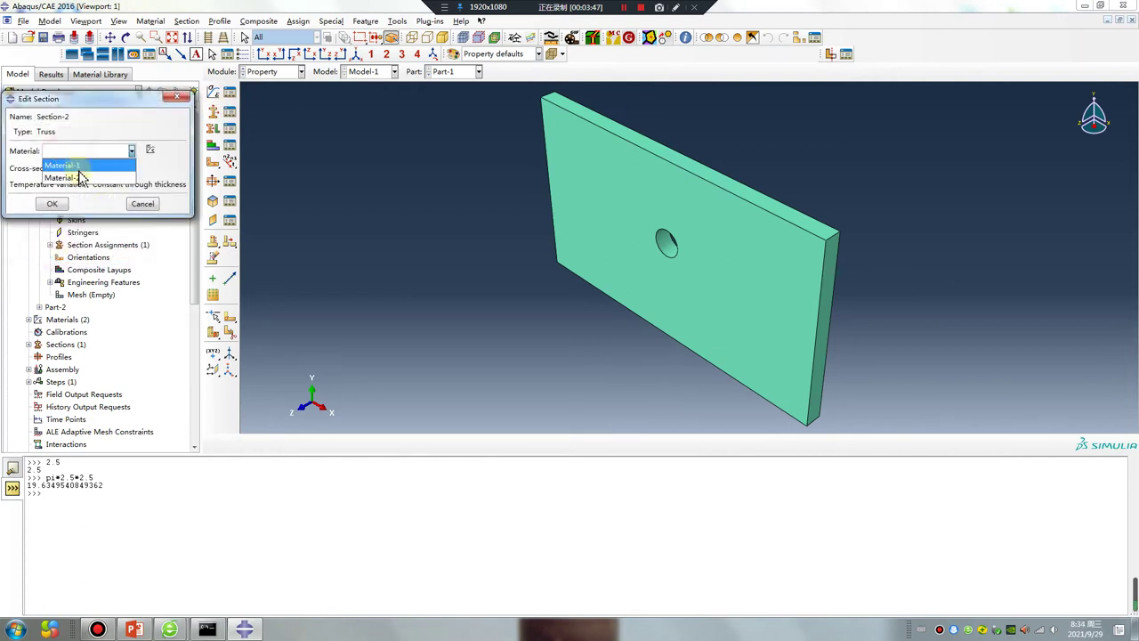
left_click(71, 173)
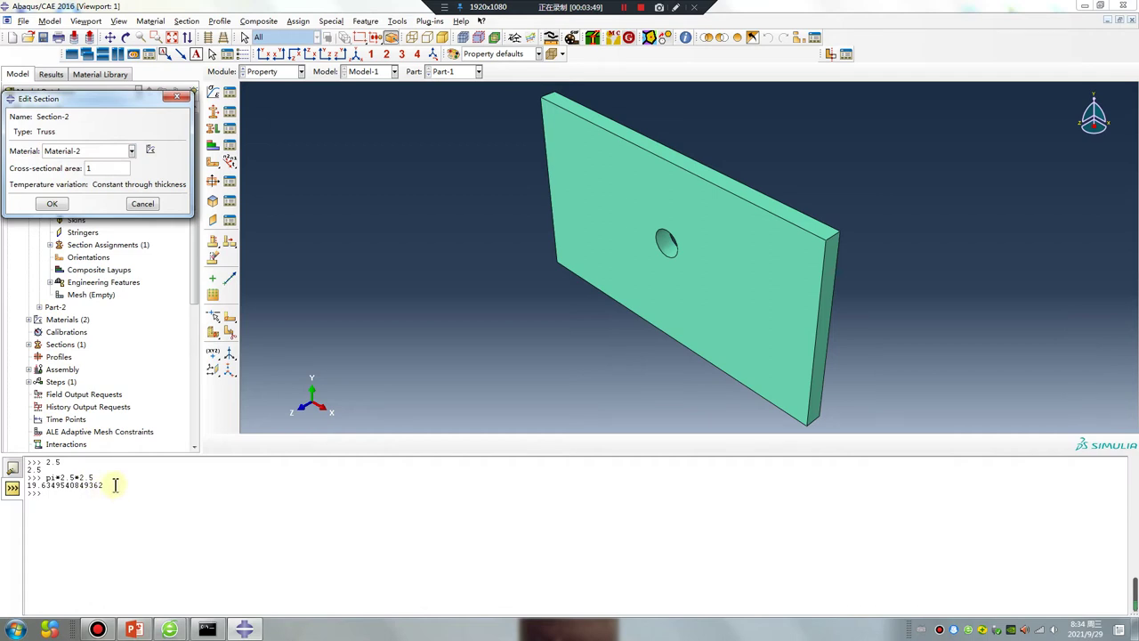
left_click_drag(115, 484, 45, 492)
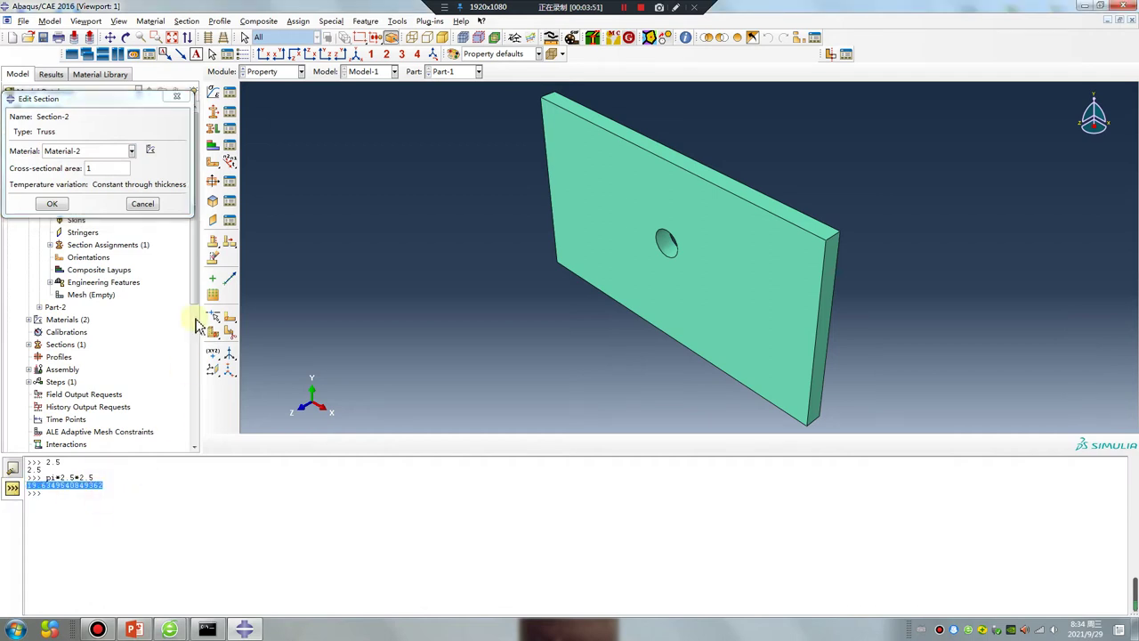
left_click_drag(102, 166, 80, 170)
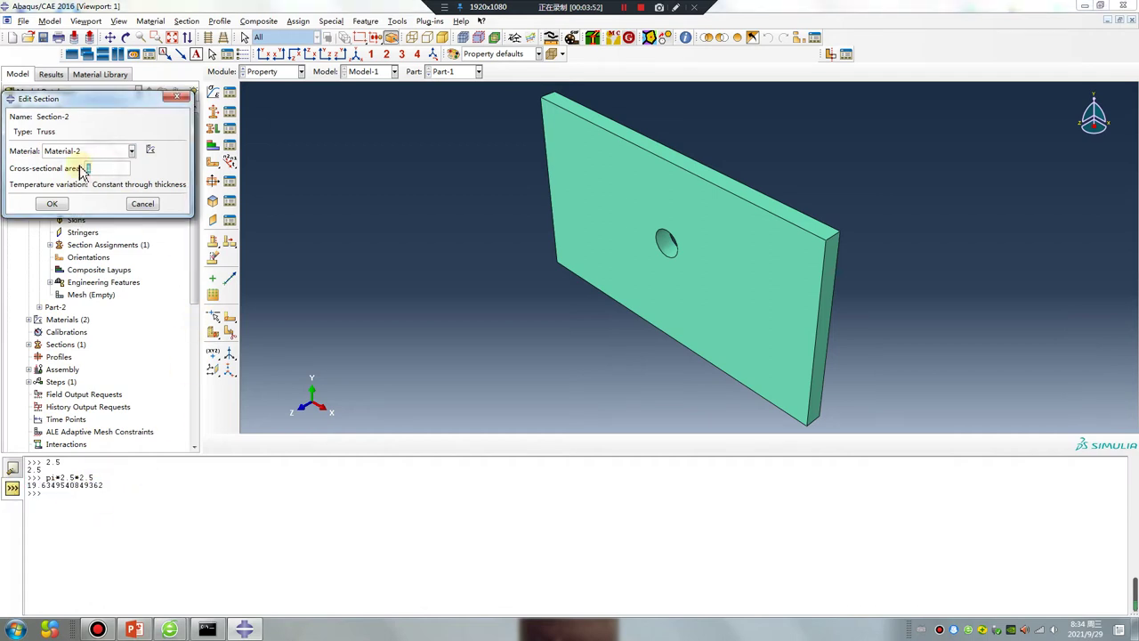
left_click(54, 204)
Step: Select Part-2's wire line as the region for section assignment
left_click(213, 127)
left_click(456, 73)
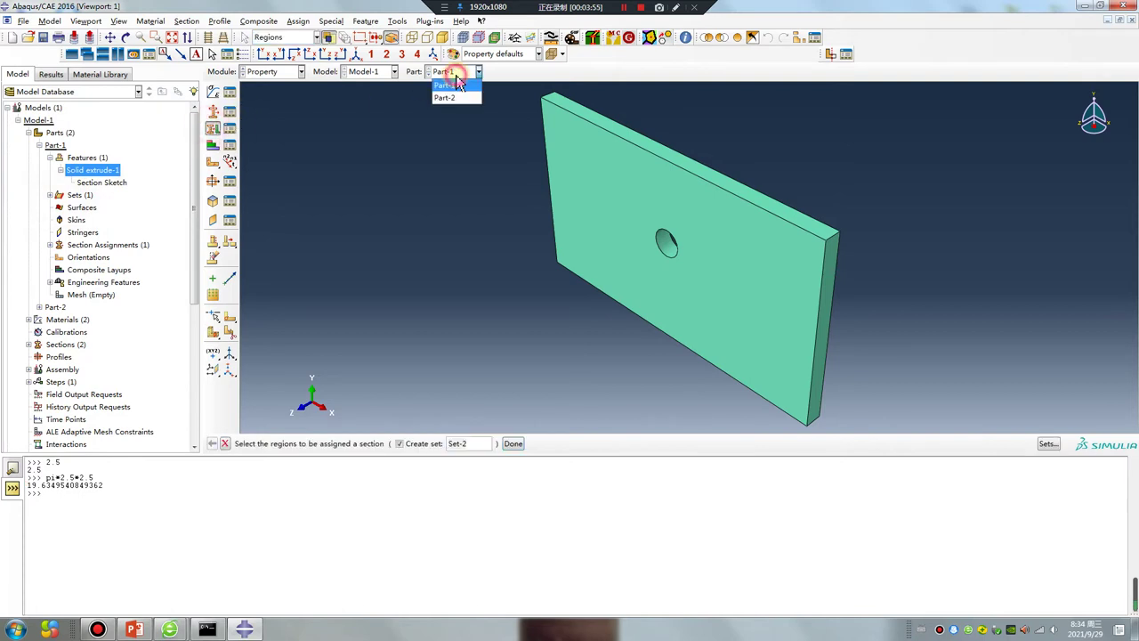
left_click(444, 97)
left_click_drag(618, 189, 779, 298)
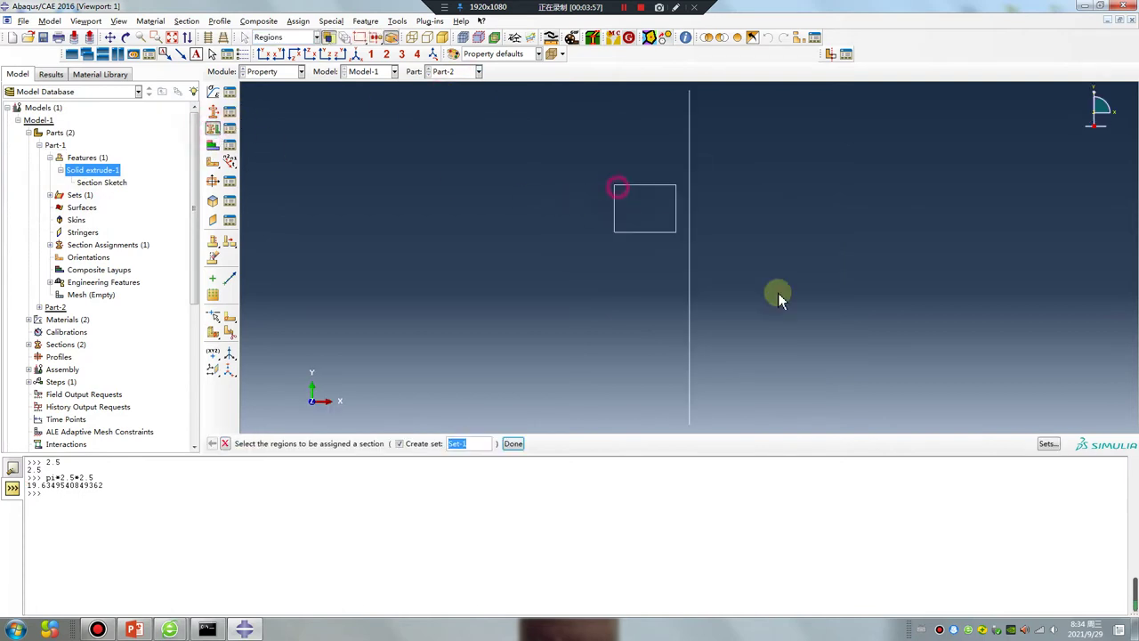
middle_click(814, 316)
Step: Confirm the section assignment and add a Part-1 plate instance in the Assembly module
left_click(46, 302)
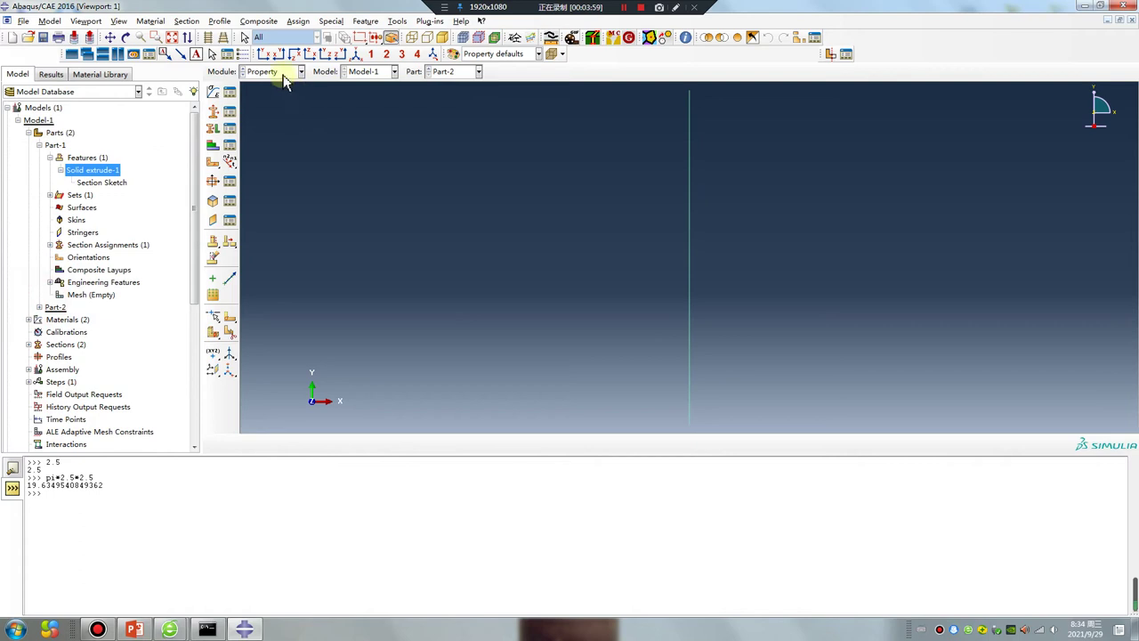
left_click(292, 71)
left_click(267, 117)
left_click(212, 92)
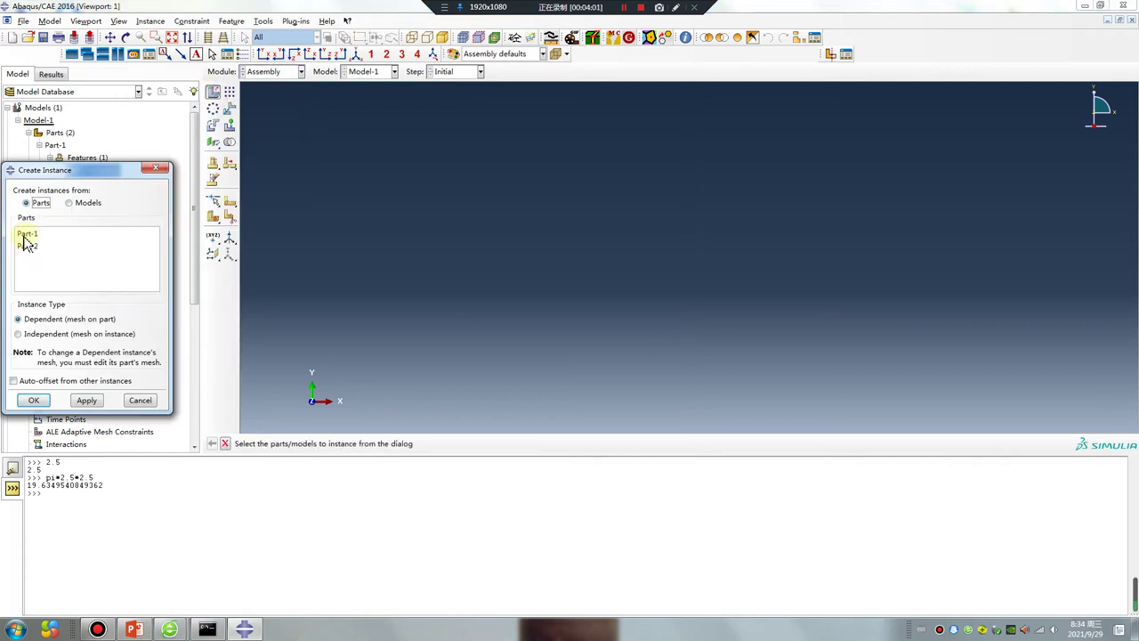
left_click(27, 233)
left_click(34, 399)
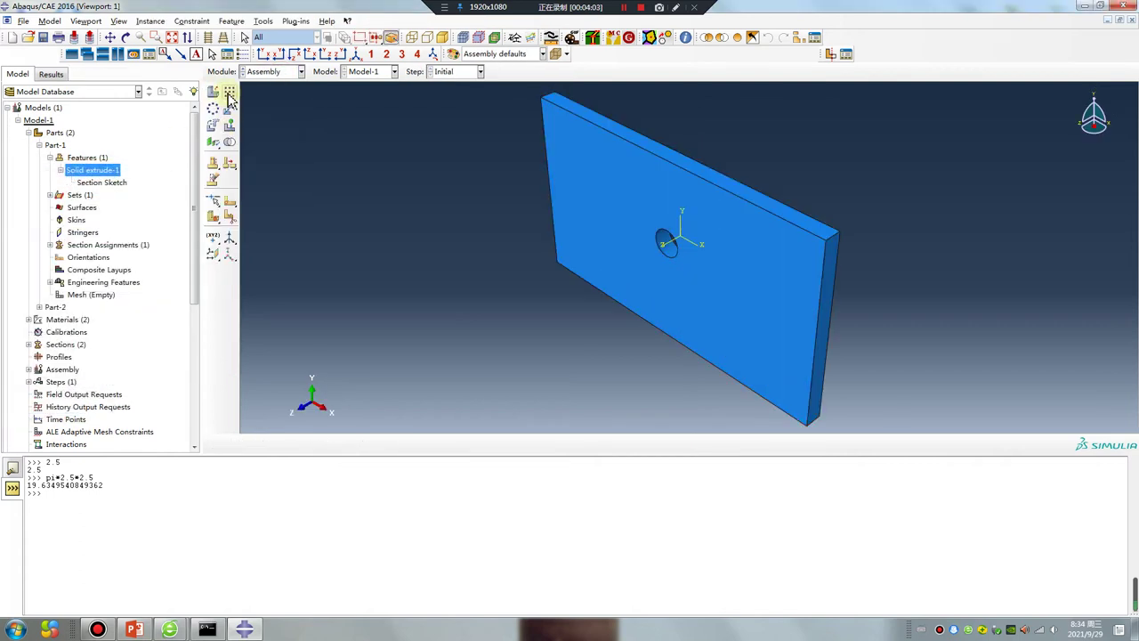
Step: Linear-pattern the plate: 1 in direction 1, 3 along the plate edge, offset 3
left_click_drag(647, 295, 666, 268, "ctrl+alt")
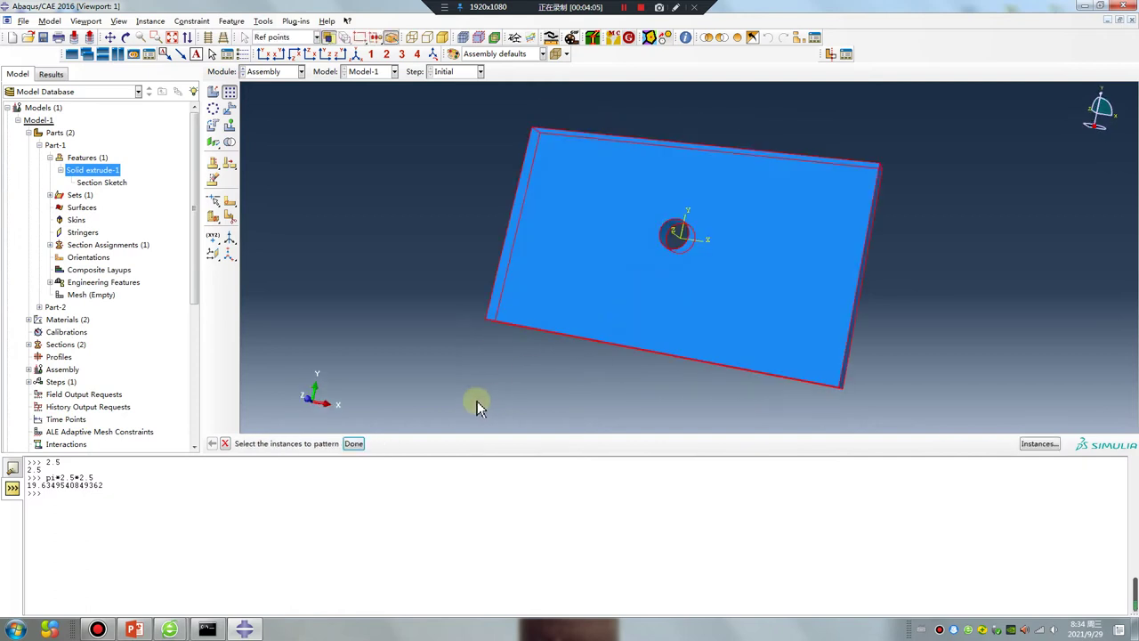
middle_click(478, 400)
left_click_drag(618, 334, 682, 198, "ctrl+alt")
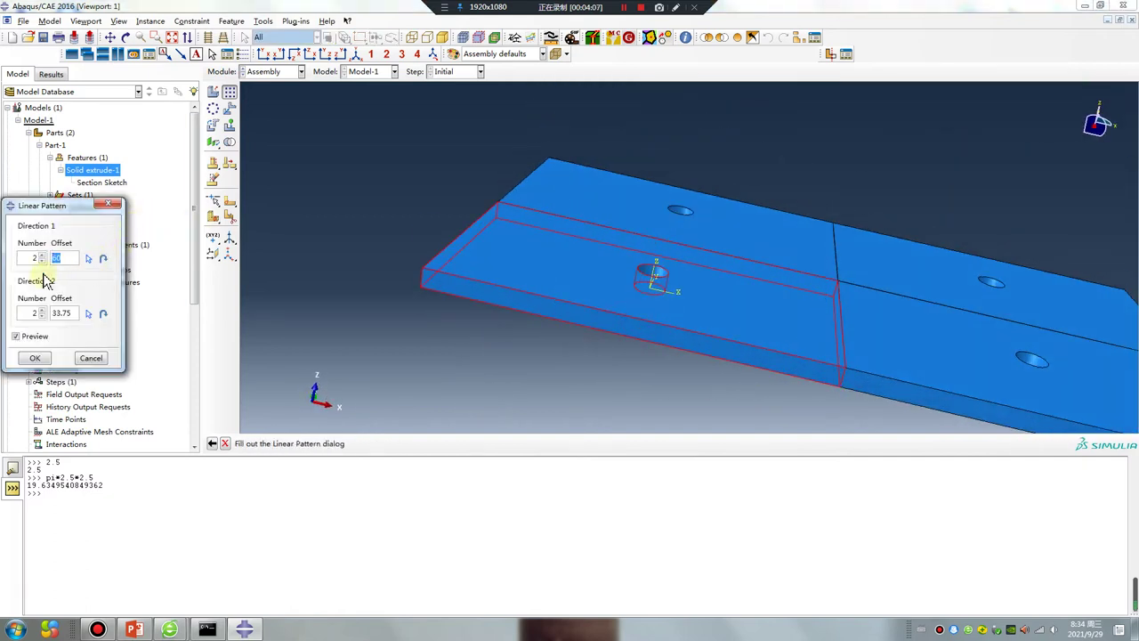
left_click(41, 262)
left_click(41, 310)
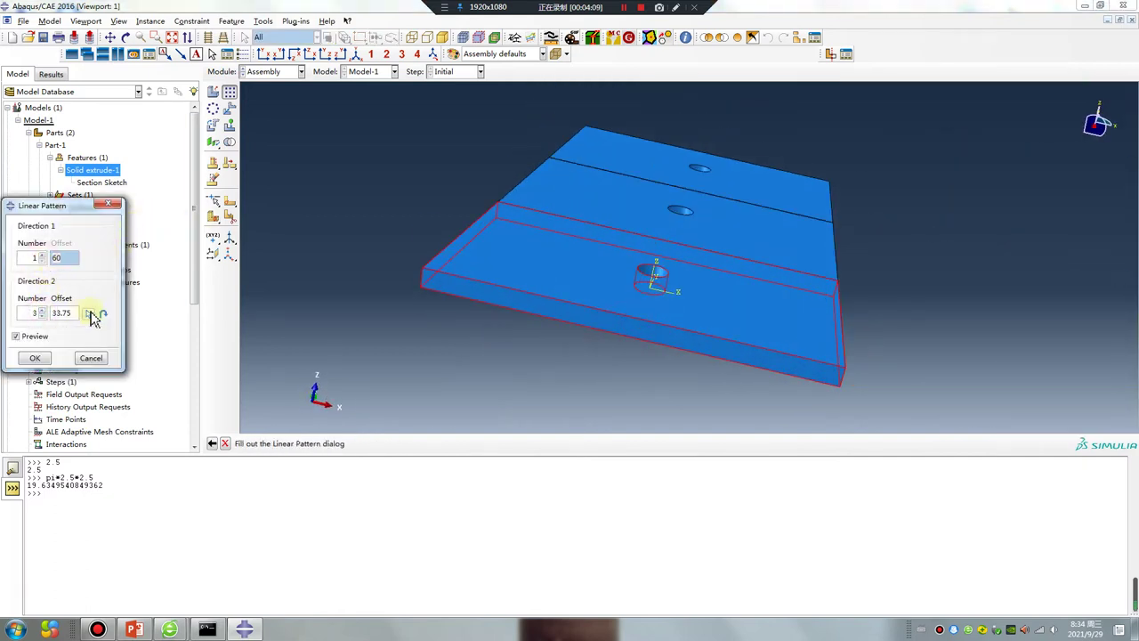
left_click(88, 315)
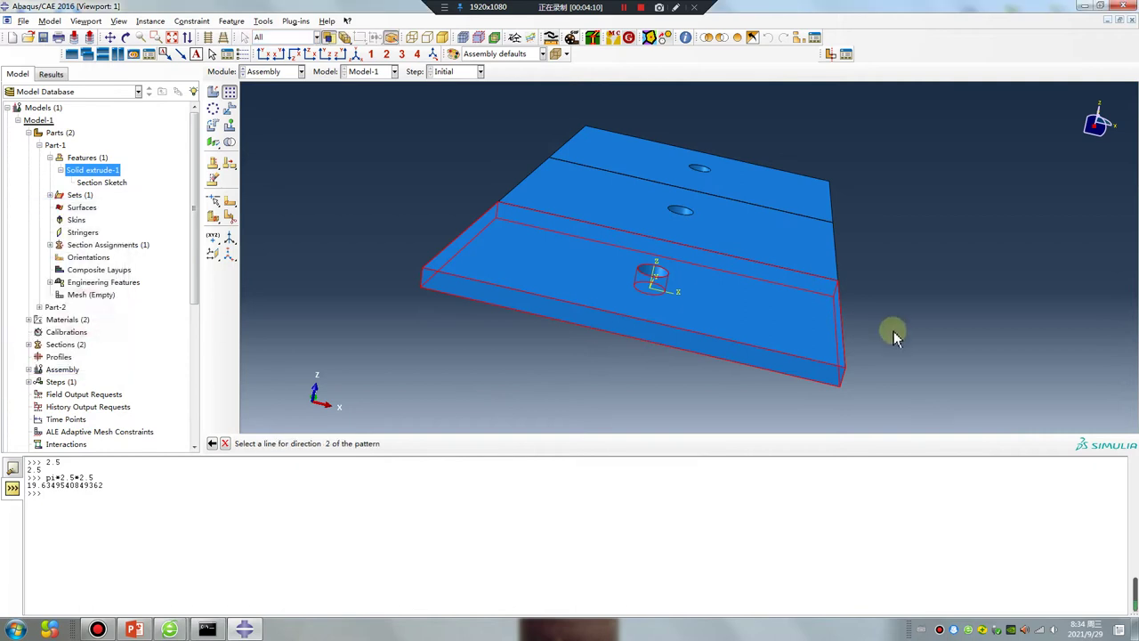
left_click(843, 381)
scroll(631, 381, "down", 3)
scroll(633, 386, "down", 2)
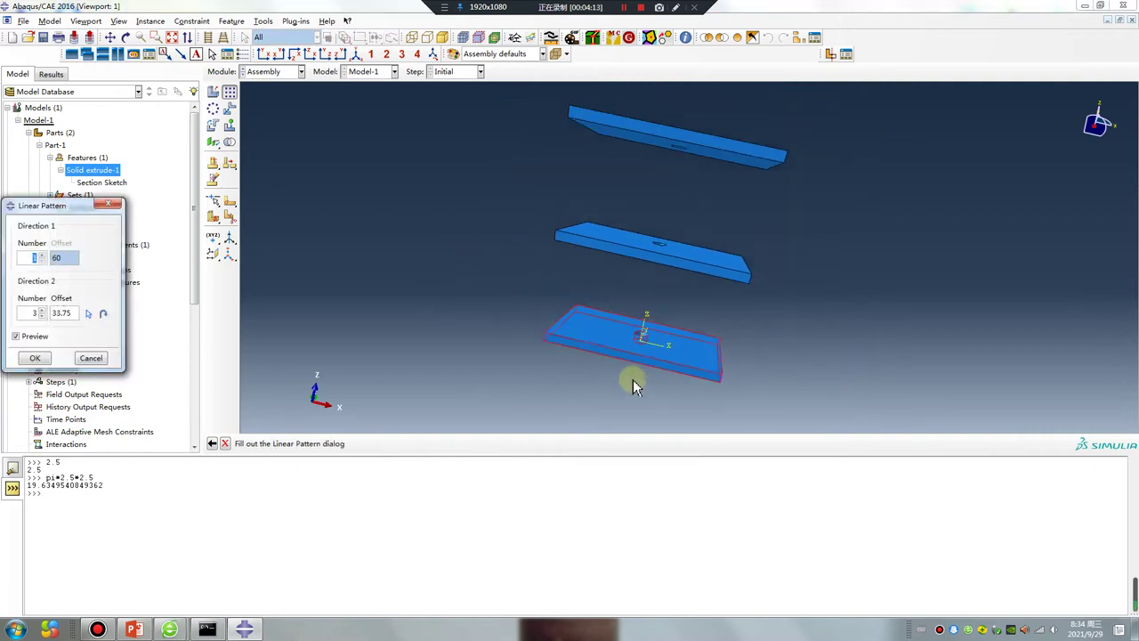
scroll(633, 385, "down", 1)
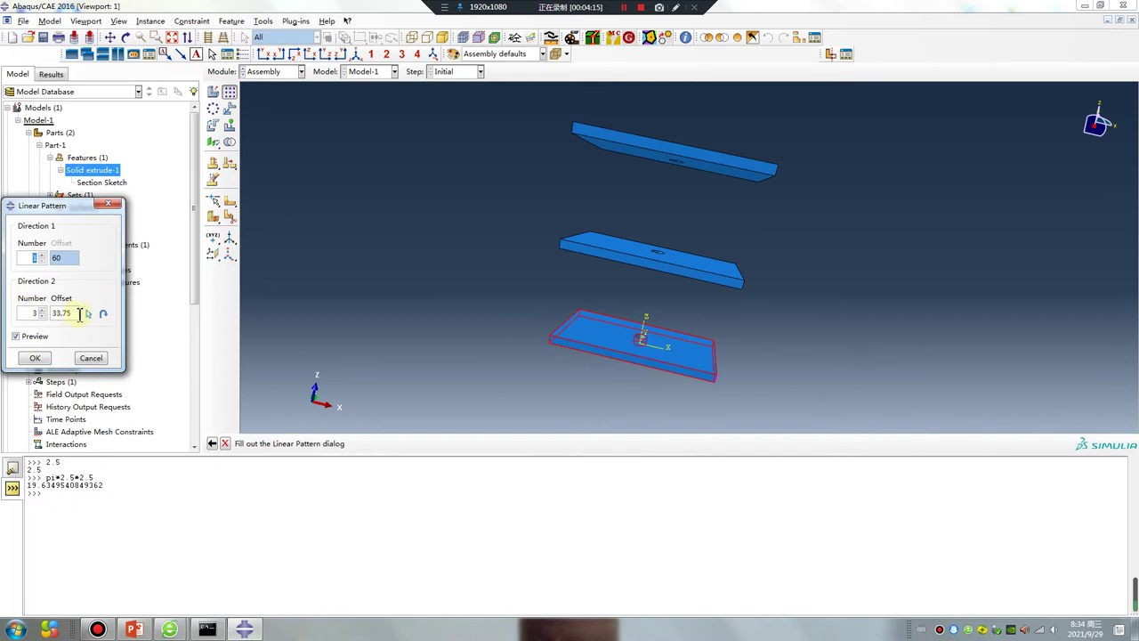
triple_click(79, 314)
type("3")
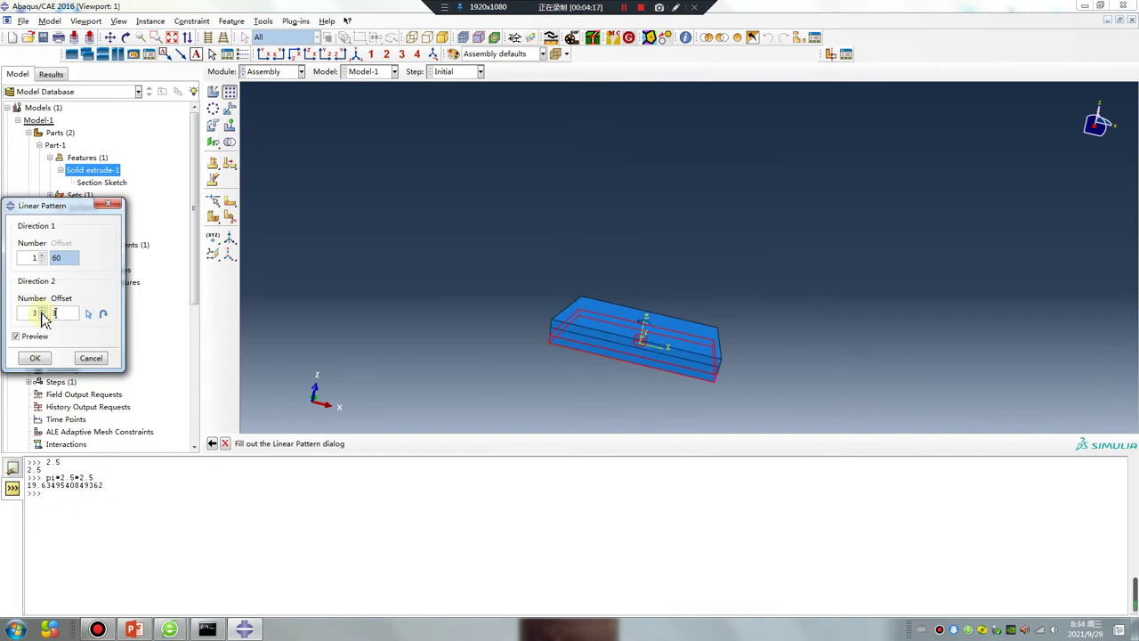
left_click(35, 360)
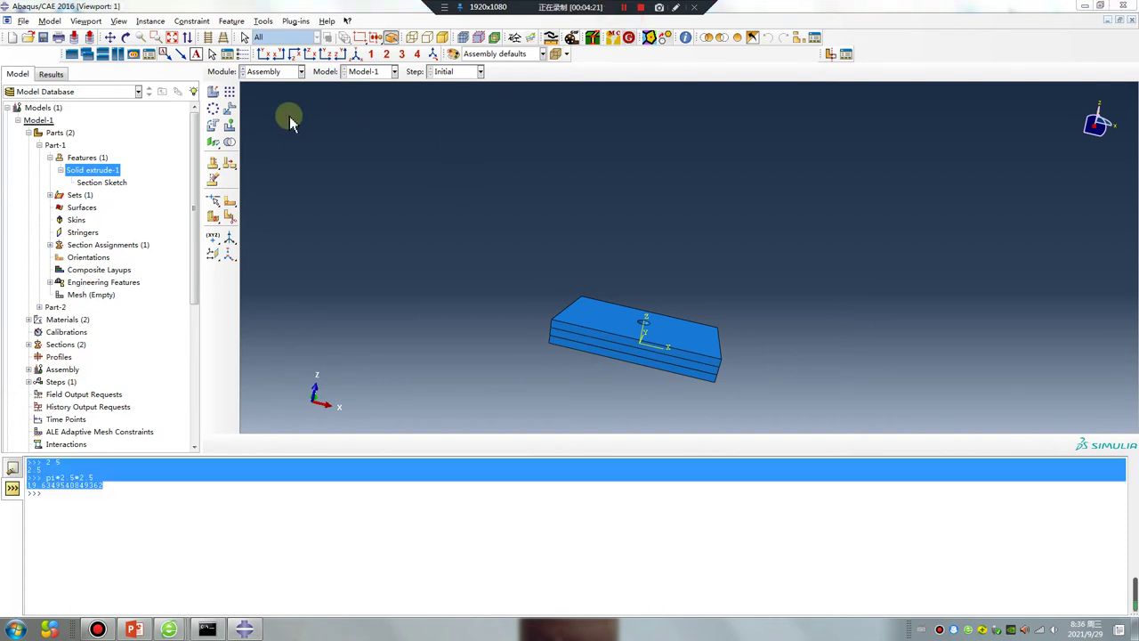
Step: Add an instance of the bolt line Part-2 to the assembly
left_click(214, 94)
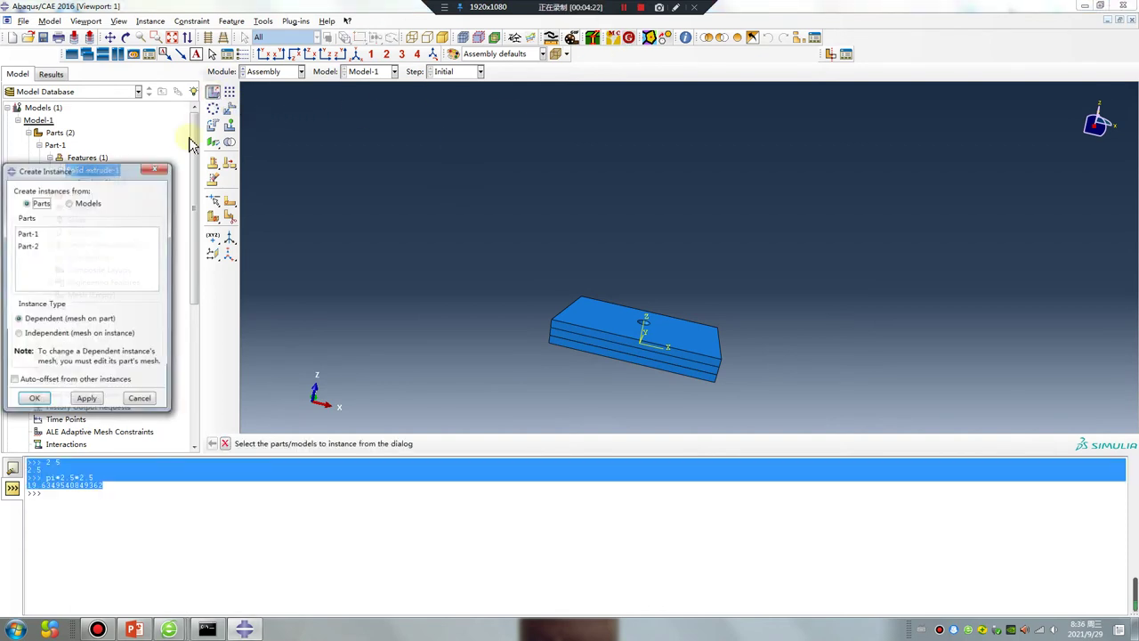
left_click(29, 249)
mouse_move(707, 331)
left_mouse_down("ctrl+alt")
mouse_move(727, 157)
mouse_move(631, 178)
left_mouse_up("ctrl+alt")
left_click(56, 400)
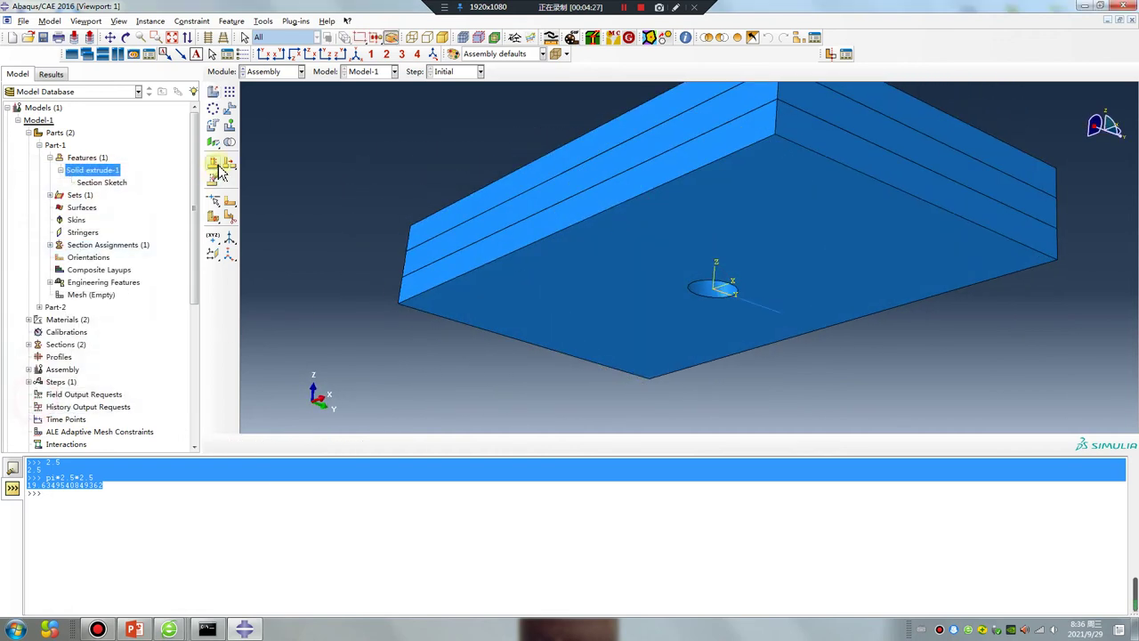
Step: Rotate the bolt instance 90° about a two-point axis into the plate hole
left_click(214, 128)
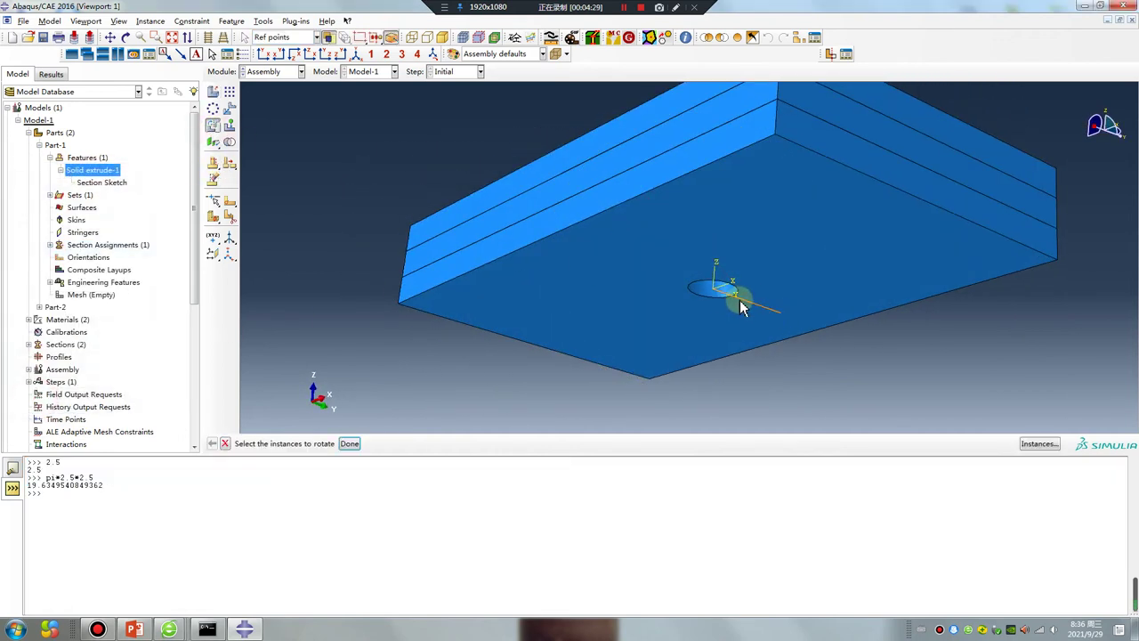
middle_click(770, 385)
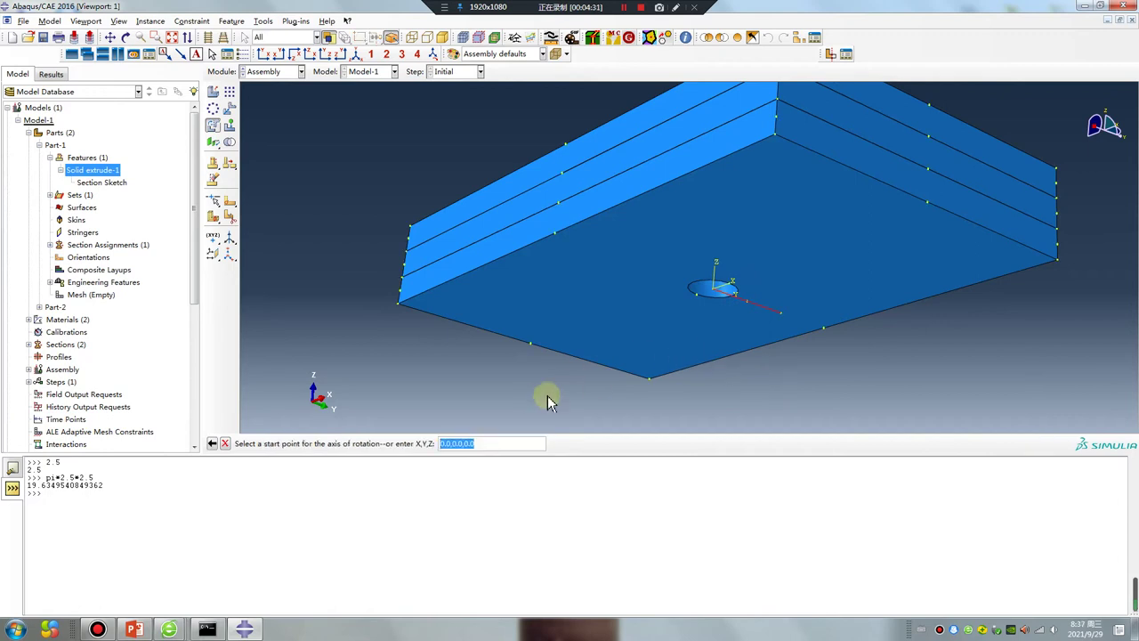
left_click(712, 293)
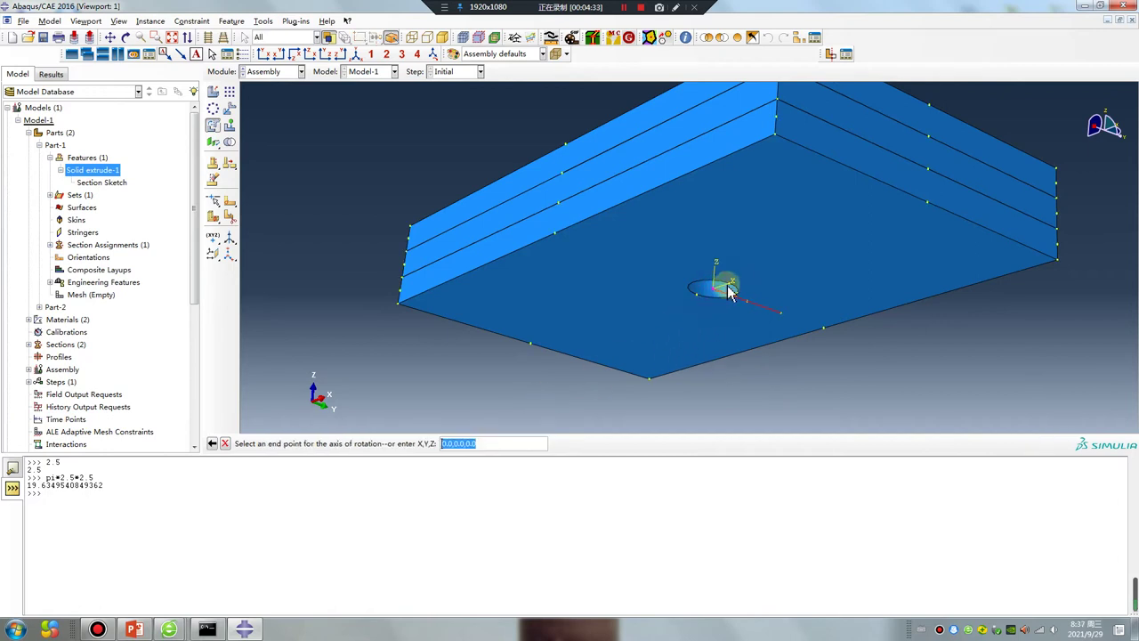
left_click(729, 290)
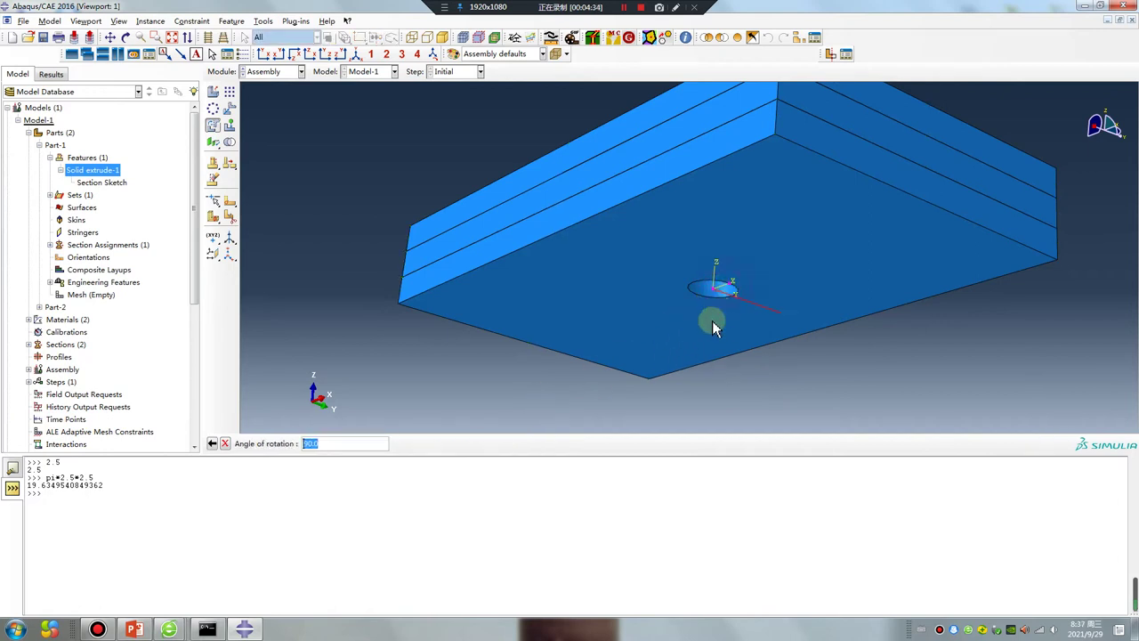
key("Return")
mouse_move(712, 255)
left_mouse_down("ctrl+alt")
mouse_move(541, 390)
mouse_move(582, 330)
mouse_move(341, 172)
left_mouse_up("ctrl+alt")
left_click(314, 443)
left_click(276, 71)
Step: Create Step-1 as a Static, General step with Nlgeom off, then enter Interaction
left_click(267, 121)
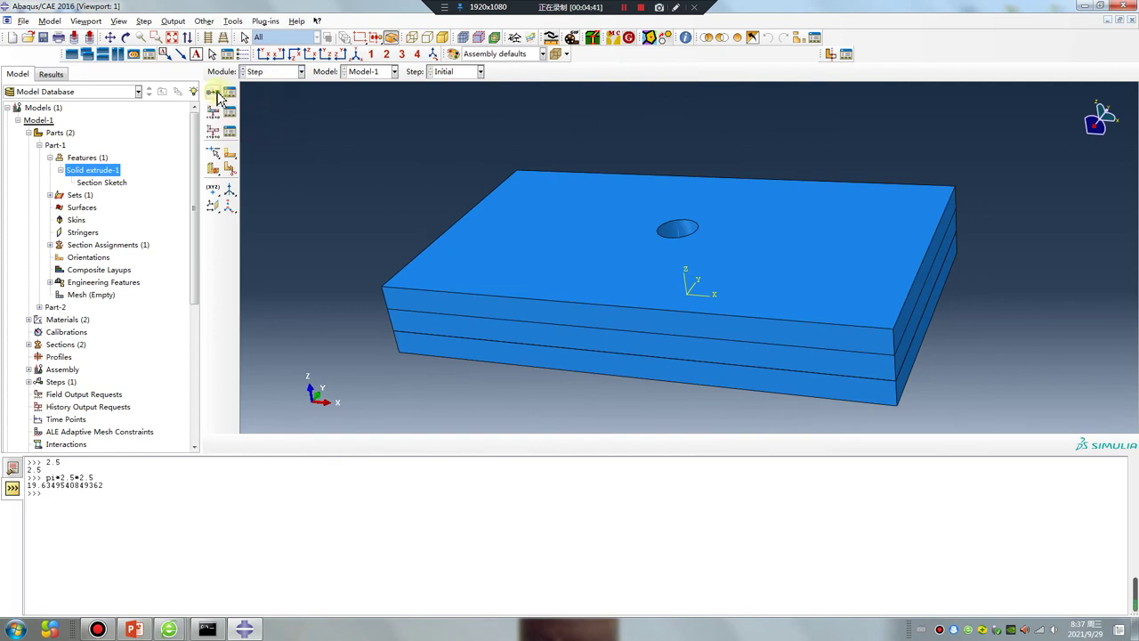
left_click(213, 91)
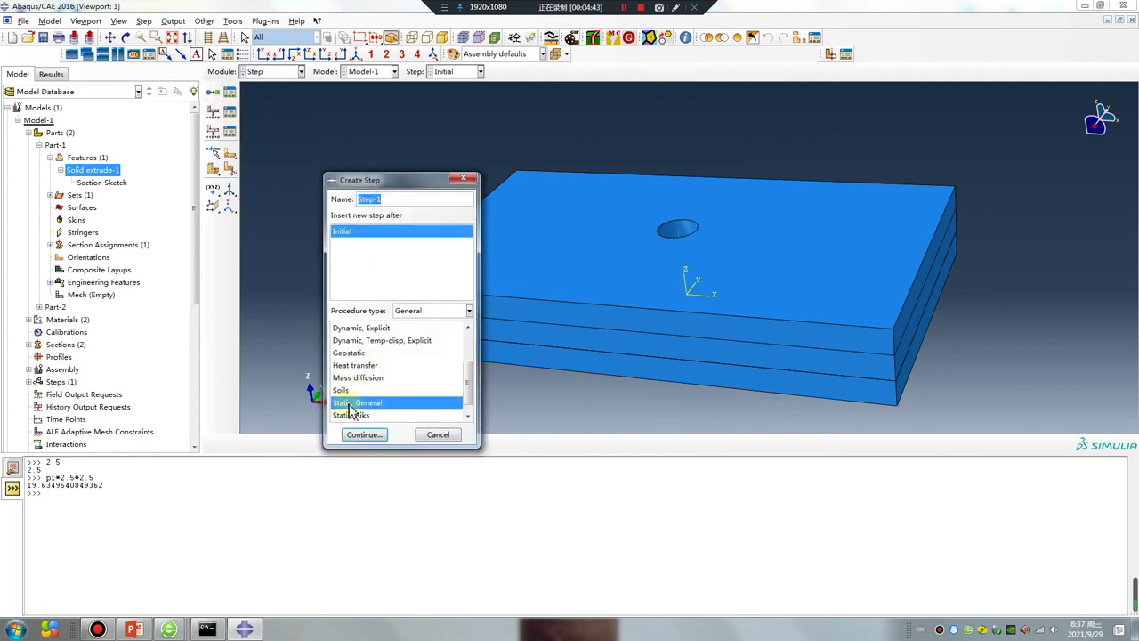
left_click(363, 435)
left_click(388, 243)
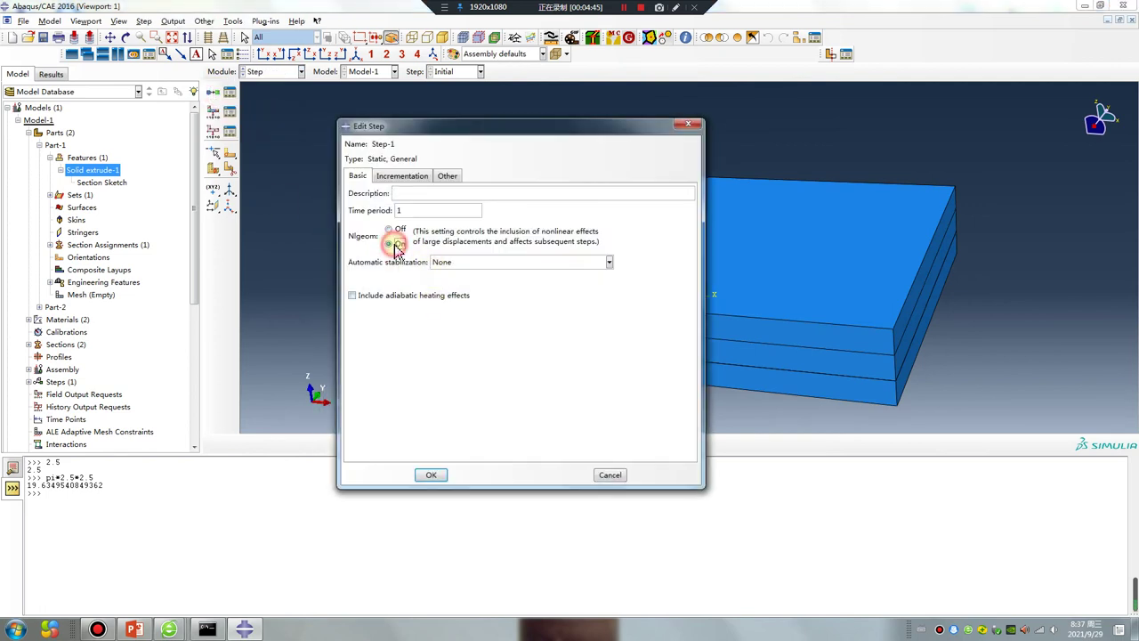
left_click(390, 228)
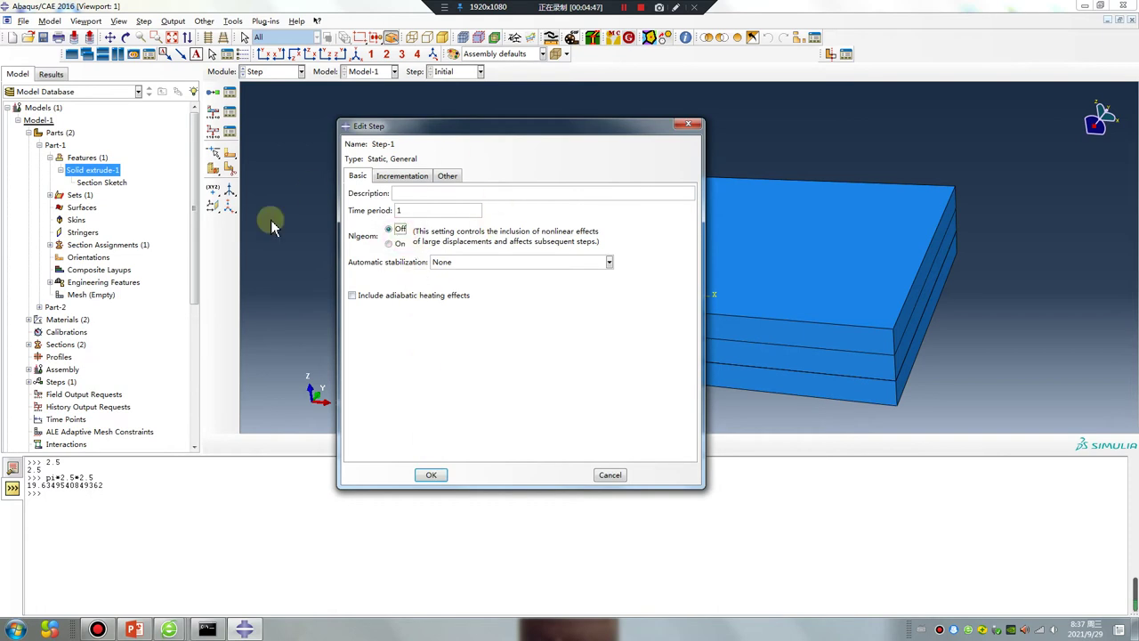
left_click(431, 474)
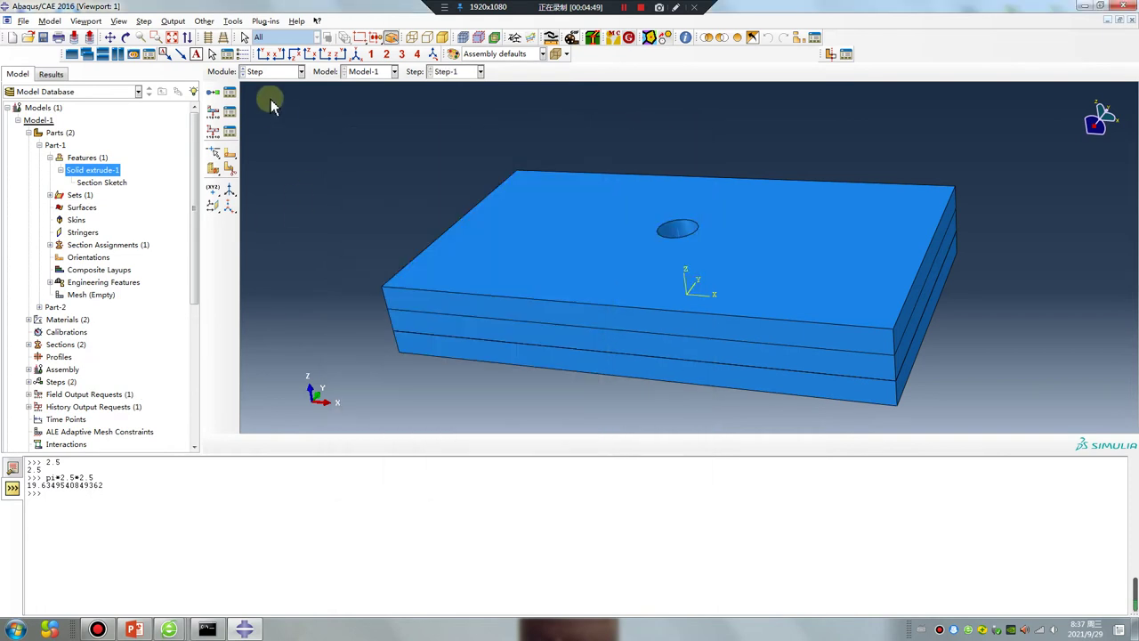
left_click(263, 72)
left_click(267, 134)
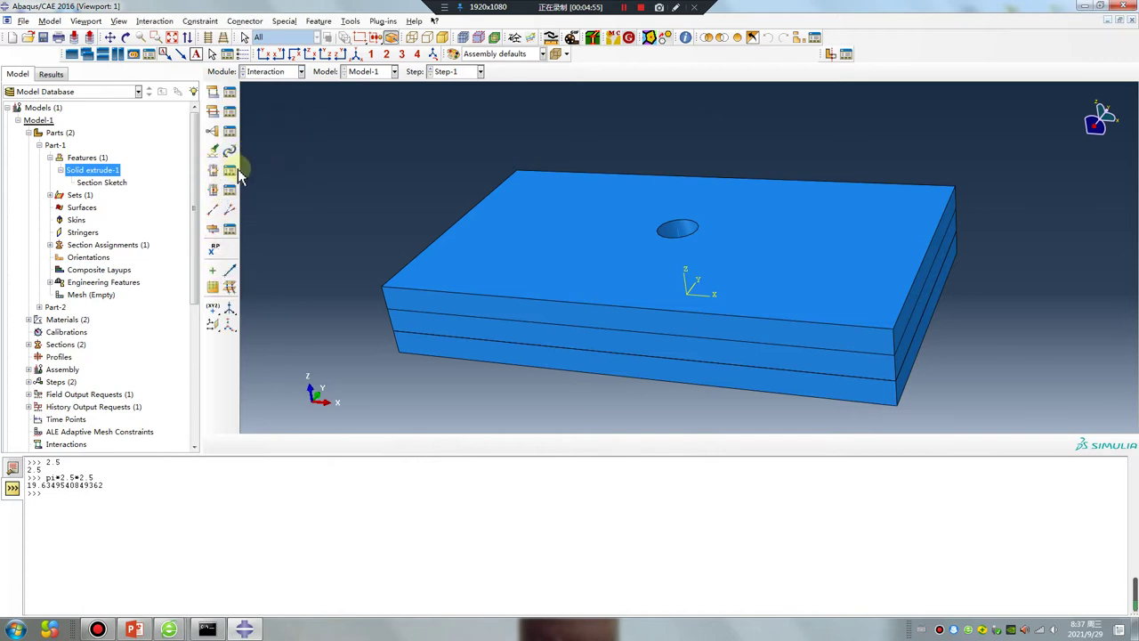
Step: Create Constraint-1, a kinematic coupling from the bolt's top point to the hole's inner surface
left_click(212, 131)
left_click(34, 152)
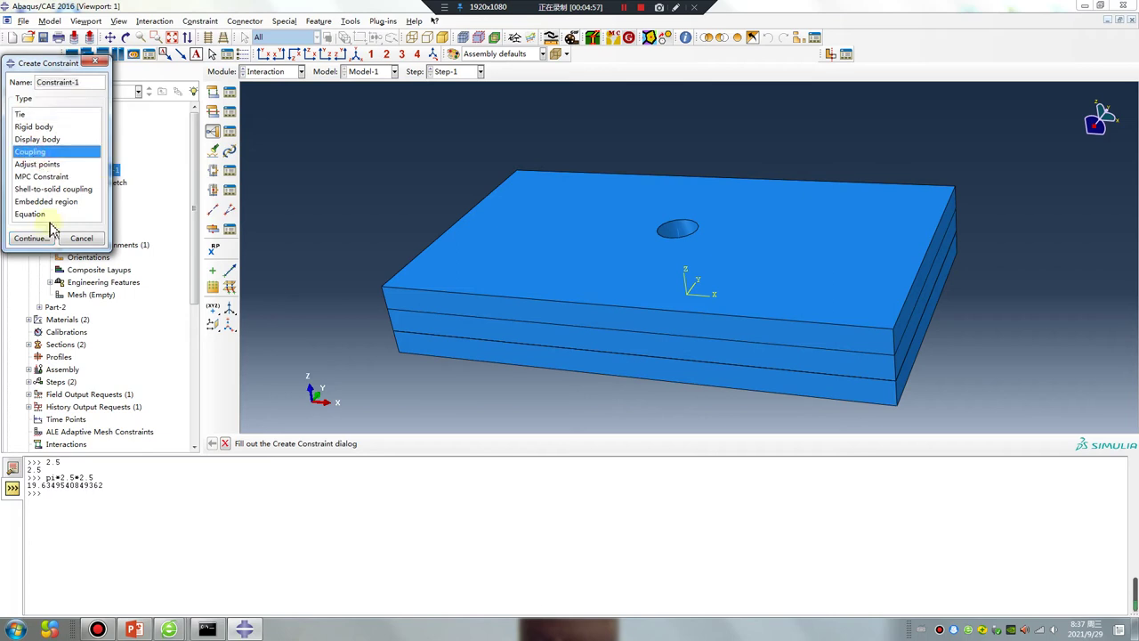
left_click(31, 238)
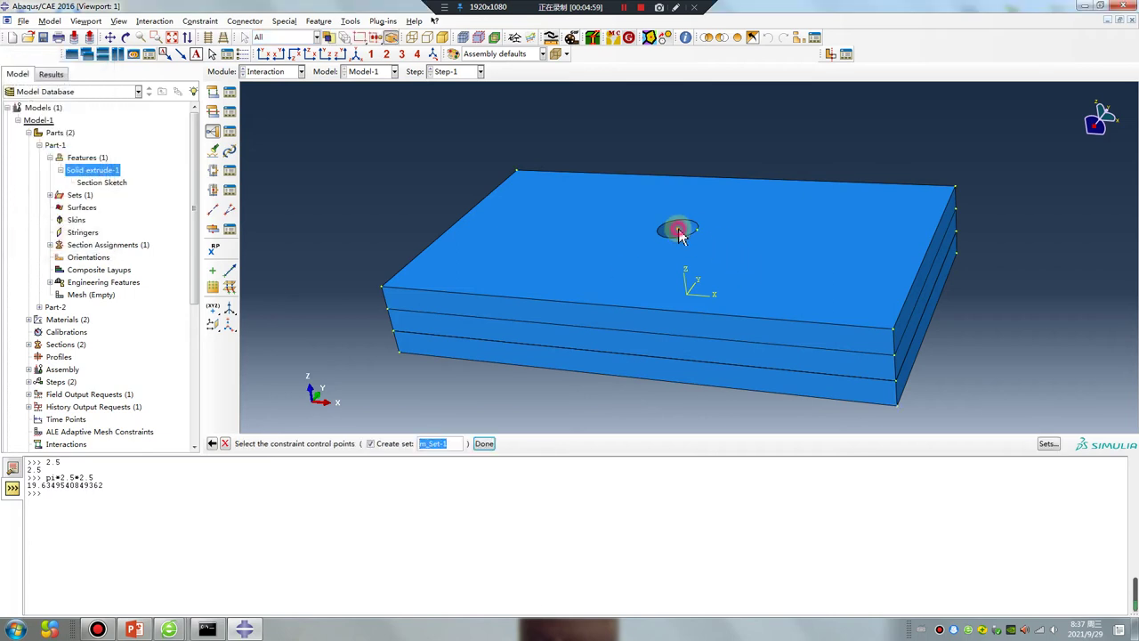
left_click(483, 443)
left_click(381, 444)
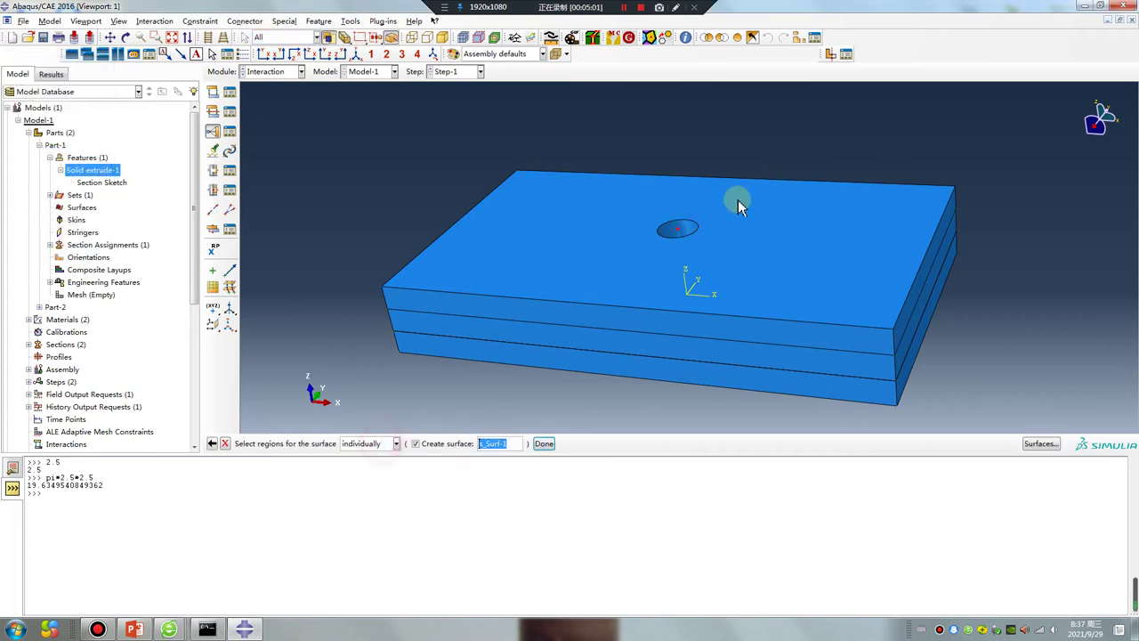
left_click(678, 229)
middle_click(547, 292)
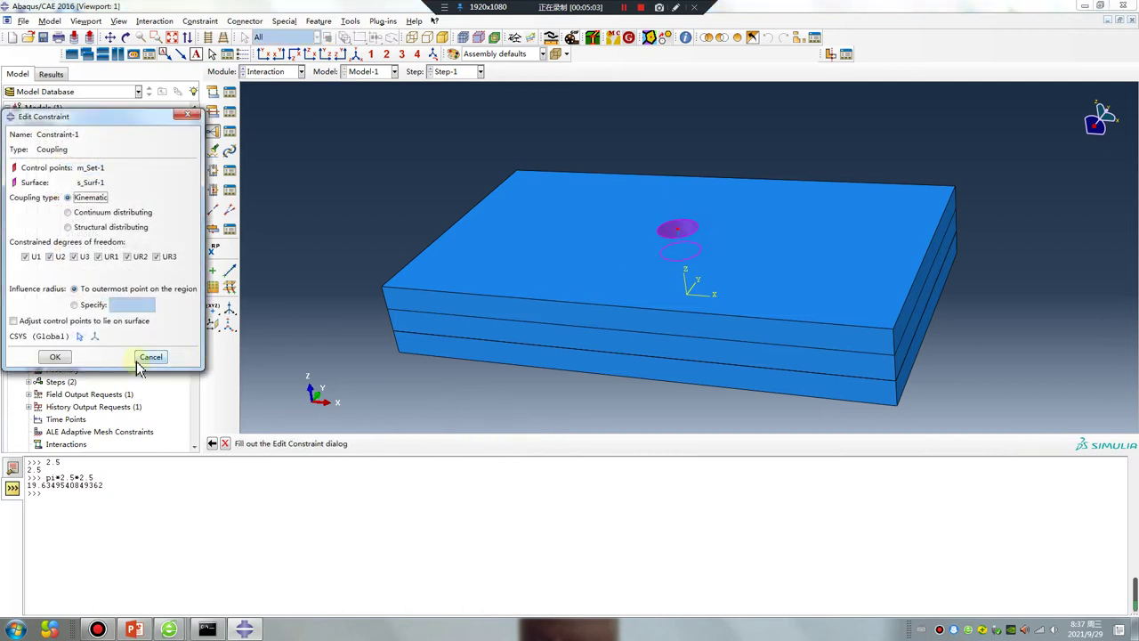
left_click(55, 356)
left_click_drag(682, 170, 690, 278, "ctrl+alt")
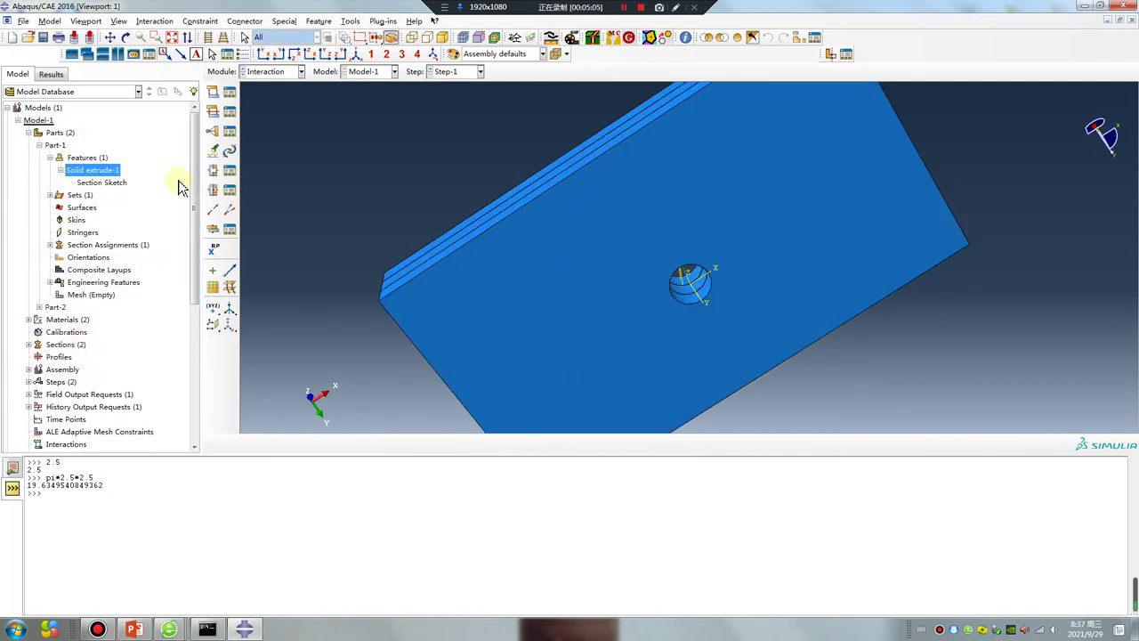
Step: Add a second kinematic coupling from the bolt's bottom point to the underside hole surface
left_click(213, 135)
left_click(41, 238)
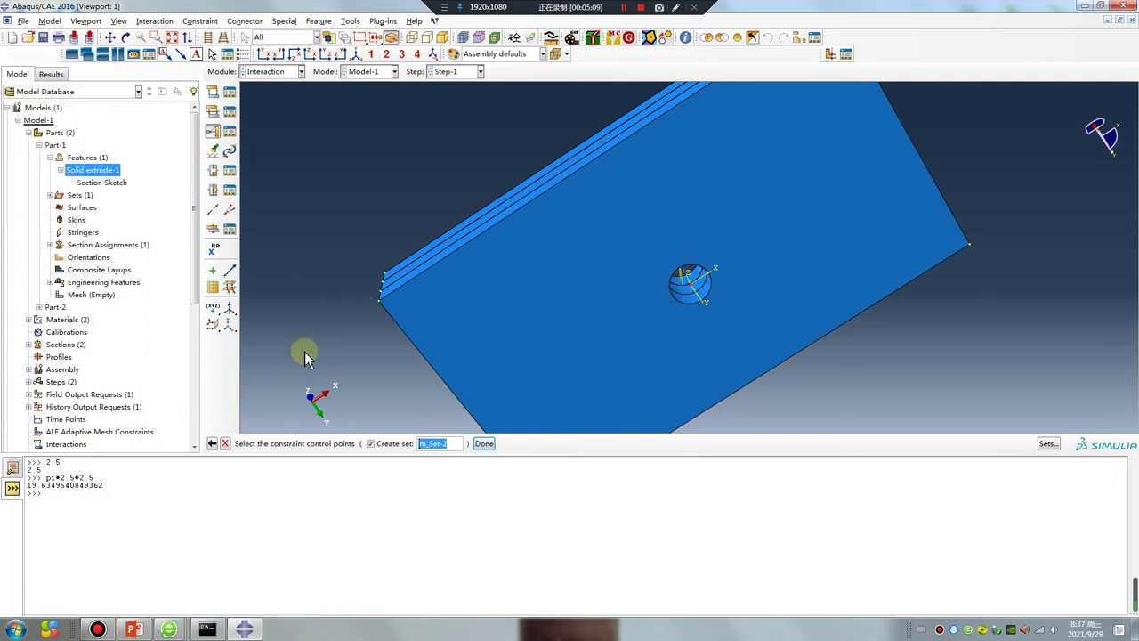
left_click(483, 443)
left_click(376, 443)
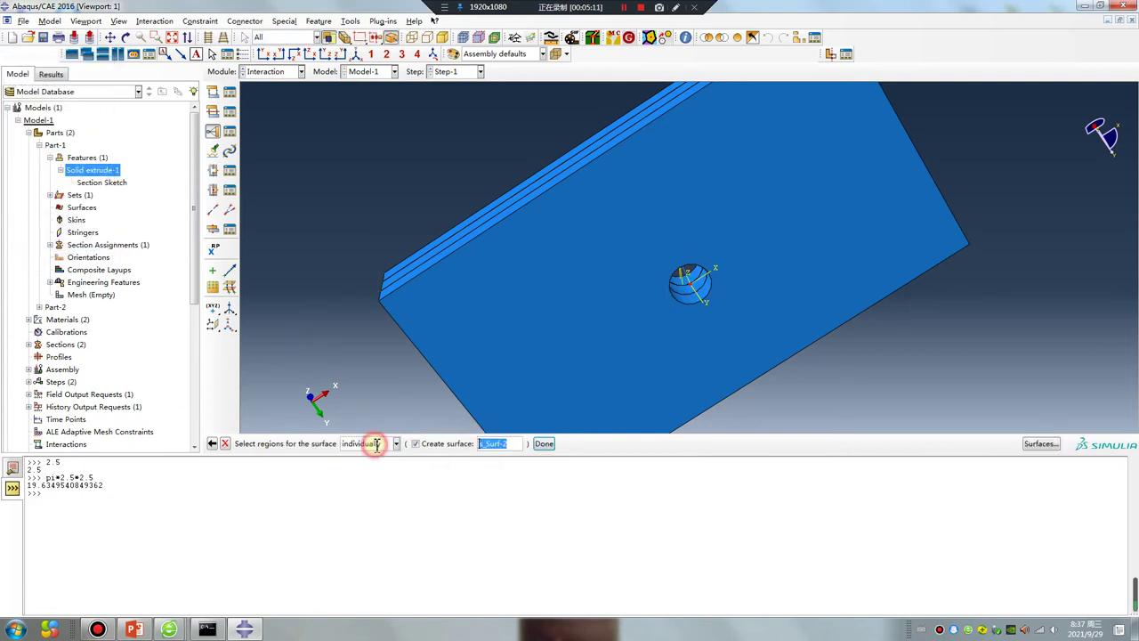
left_click_drag(638, 358, 654, 297, "ctrl+alt")
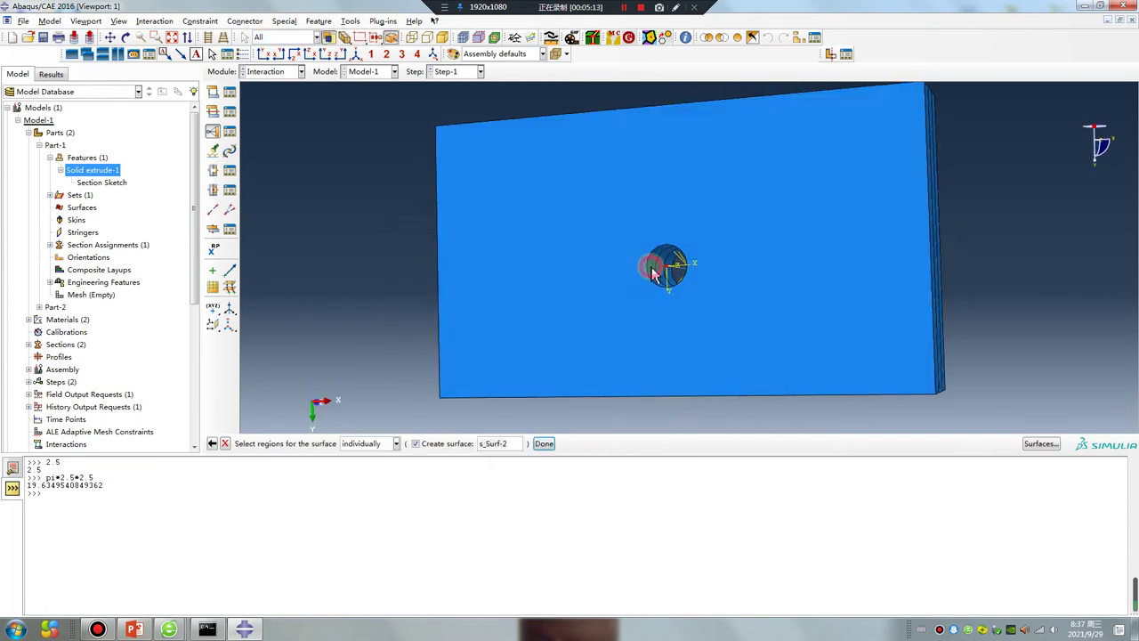
left_click(663, 268)
middle_click(531, 289)
left_click(55, 356)
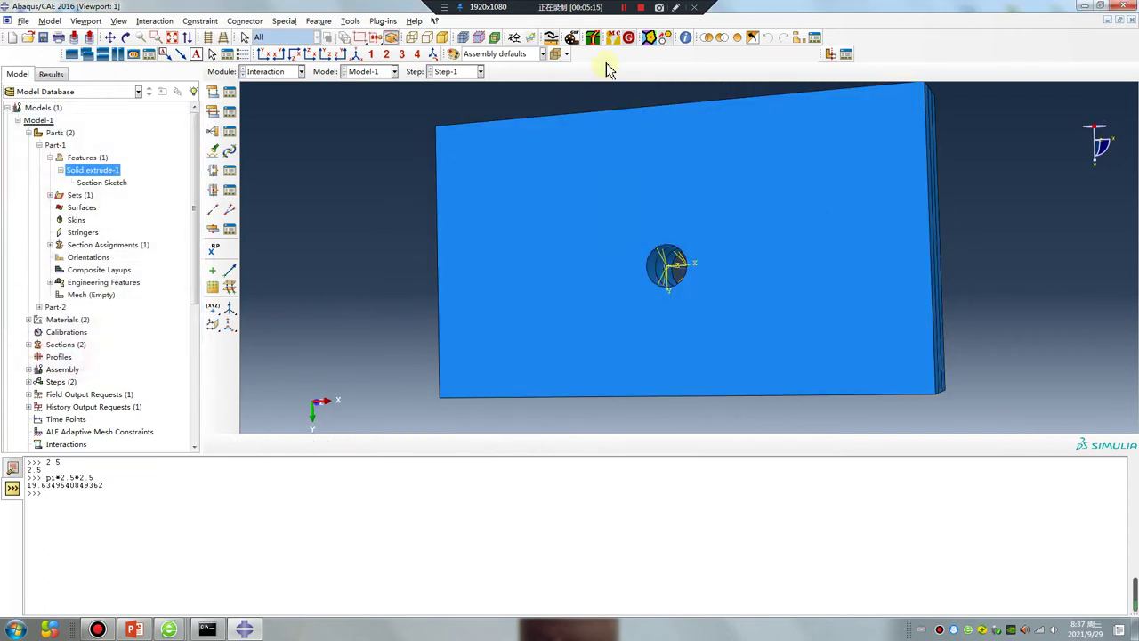
double_click(623, 9)
mouse_move(646, 282)
left_mouse_down("ctrl+alt")
mouse_move(590, 188)
mouse_move(645, 214)
left_mouse_up("ctrl+alt")
left_click(303, 84)
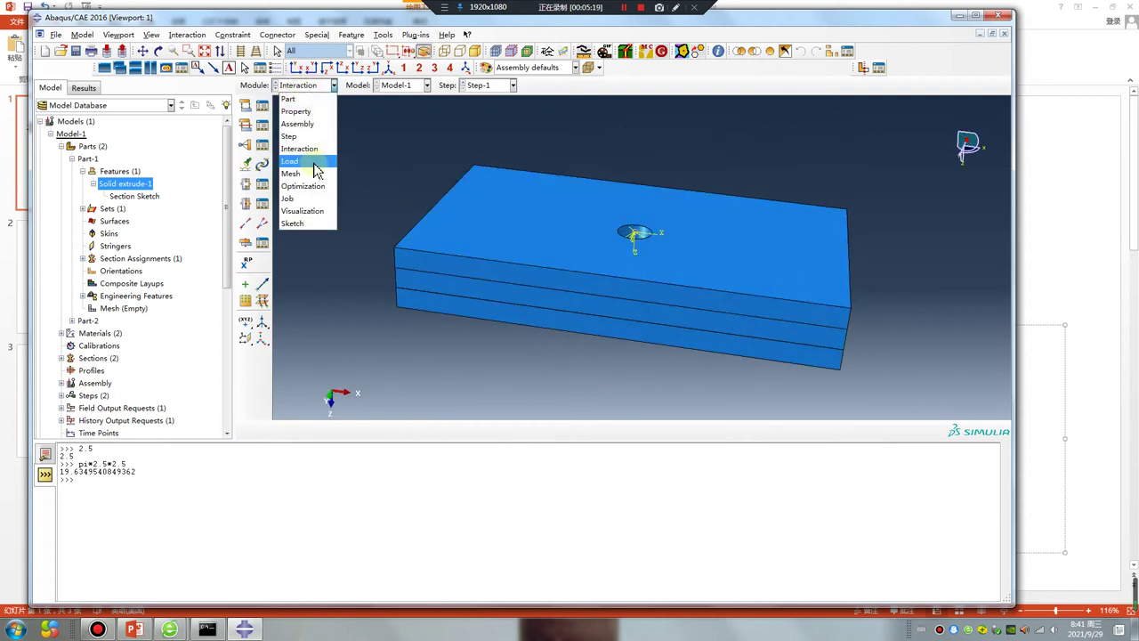
Step: Assign Truss elements to the Part-2 bolt line in the Mesh module
left_click(307, 174)
left_click(517, 85)
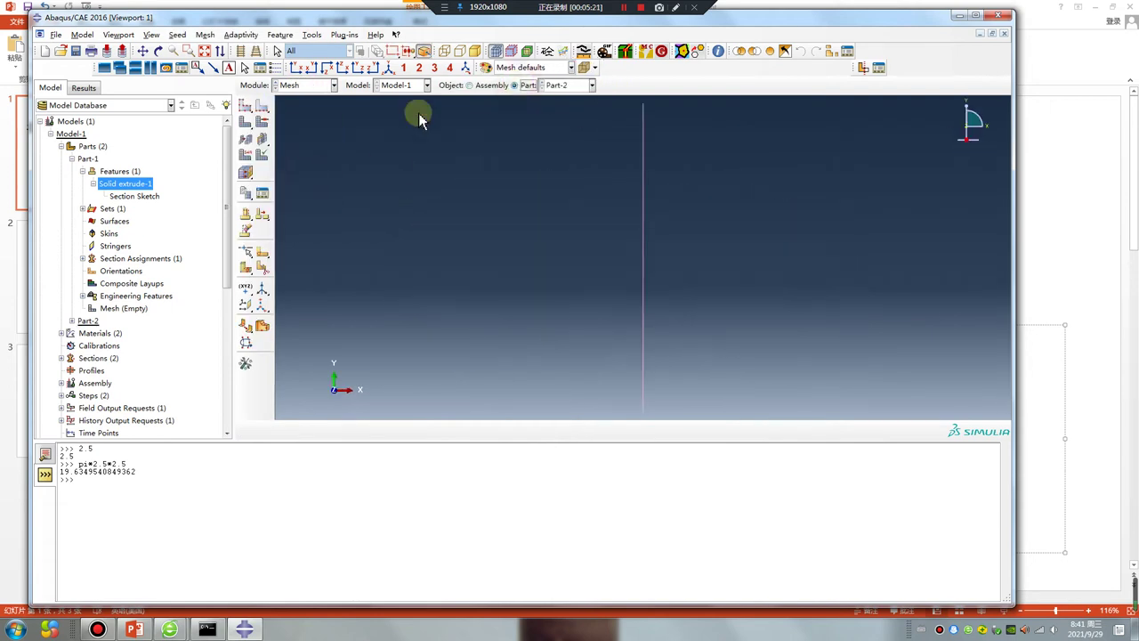
left_click(246, 122)
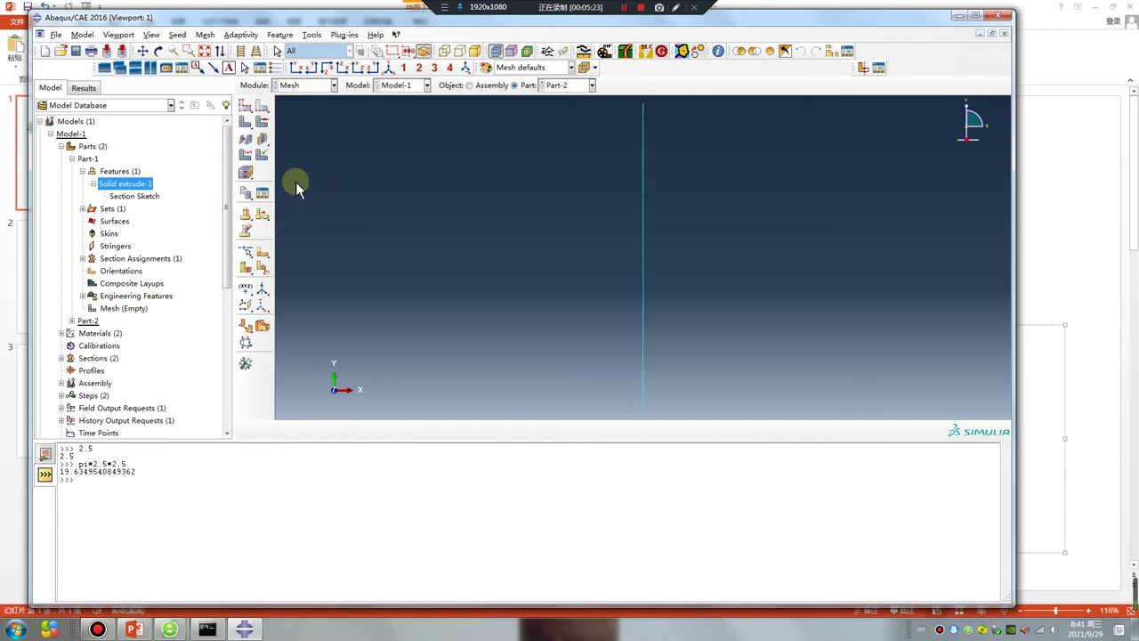
left_click(246, 154)
left_click(642, 300)
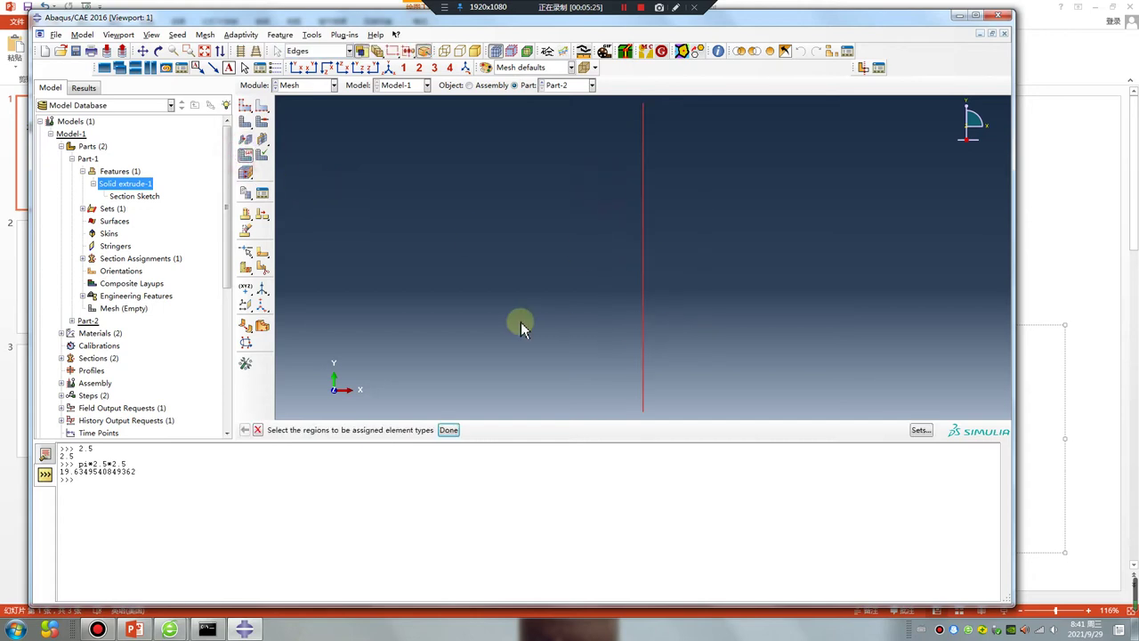
middle_click(518, 322)
scroll(481, 222, "down", 3)
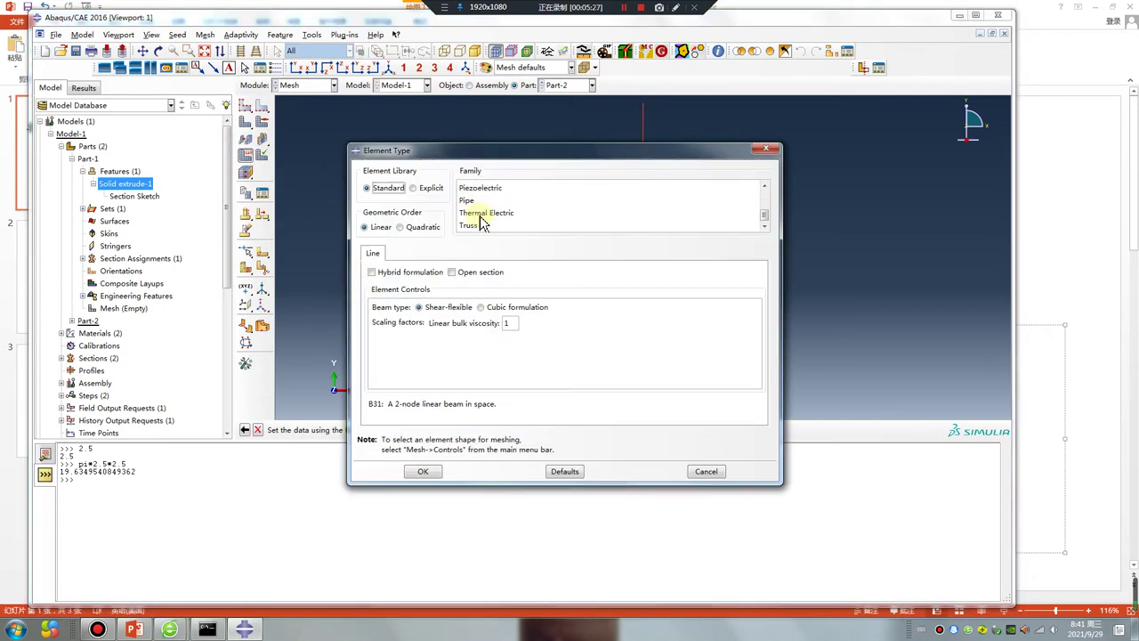
left_click(476, 227)
left_click(423, 471)
Step: Mesh Part-1 with hex sweep controls using the medial axis algorithm
left_click(592, 85)
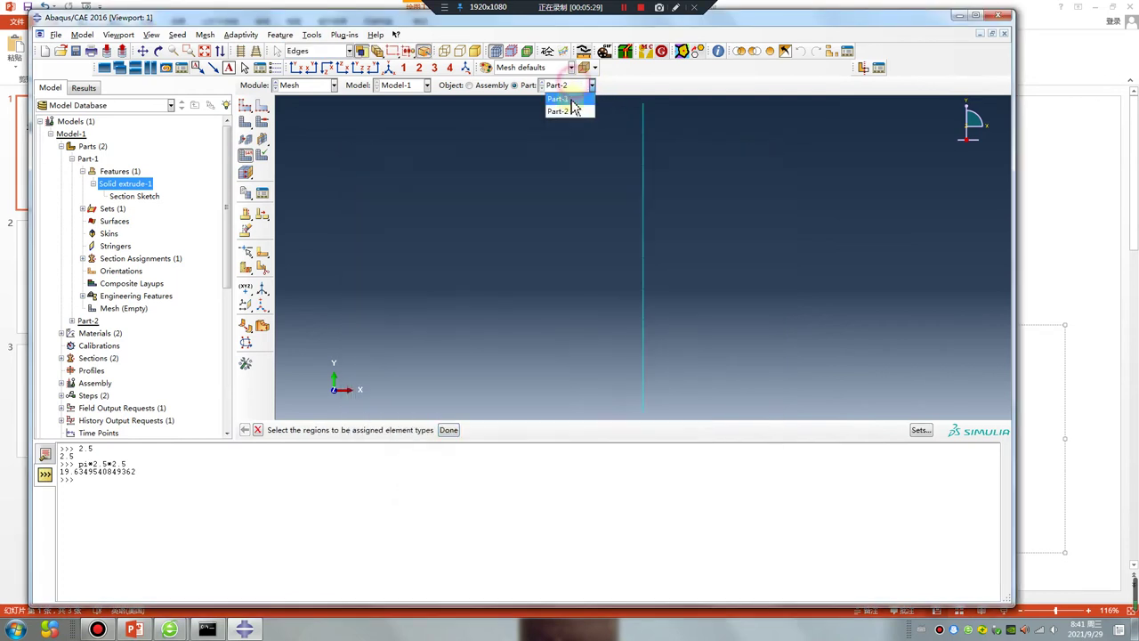
left_click(557, 98)
left_click(267, 124)
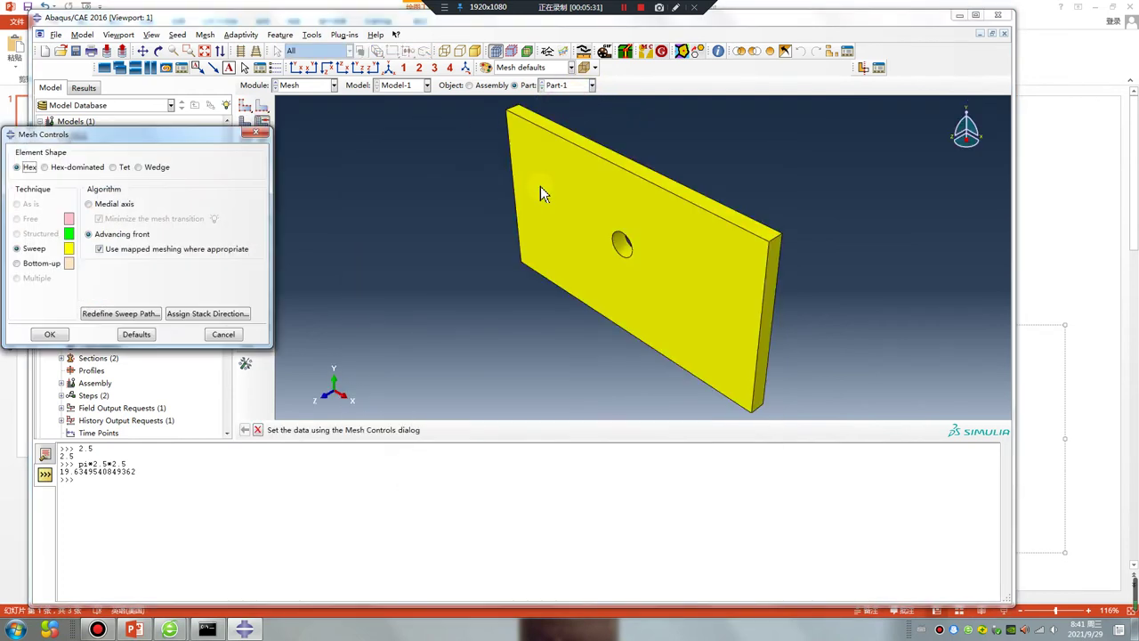
left_click(88, 204)
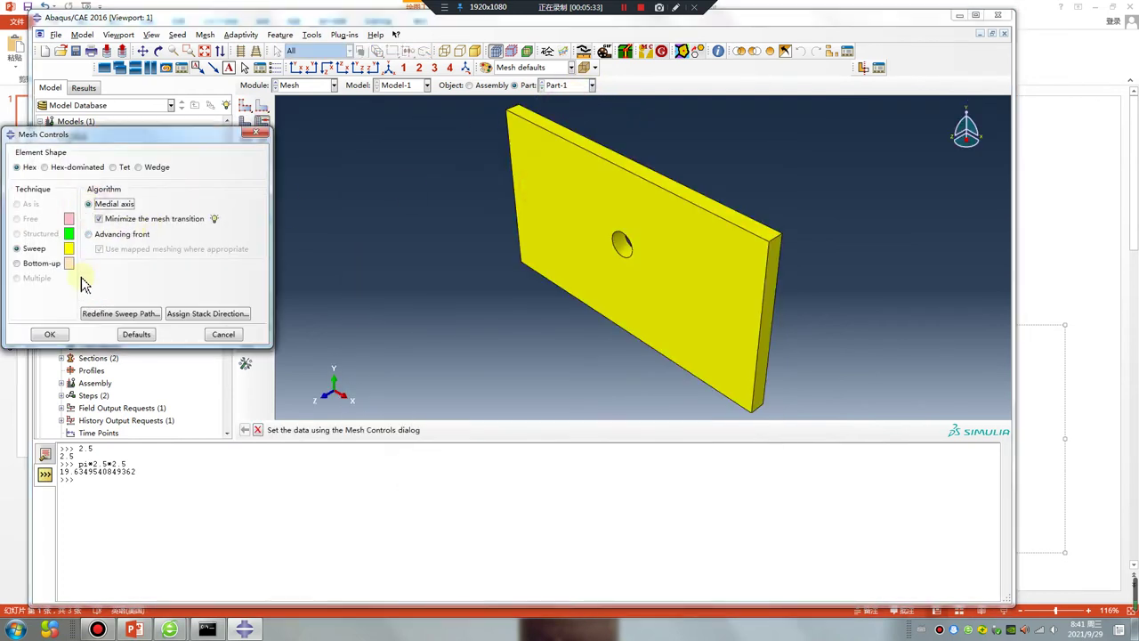
left_click(50, 333)
left_click(246, 122)
middle_click(377, 245)
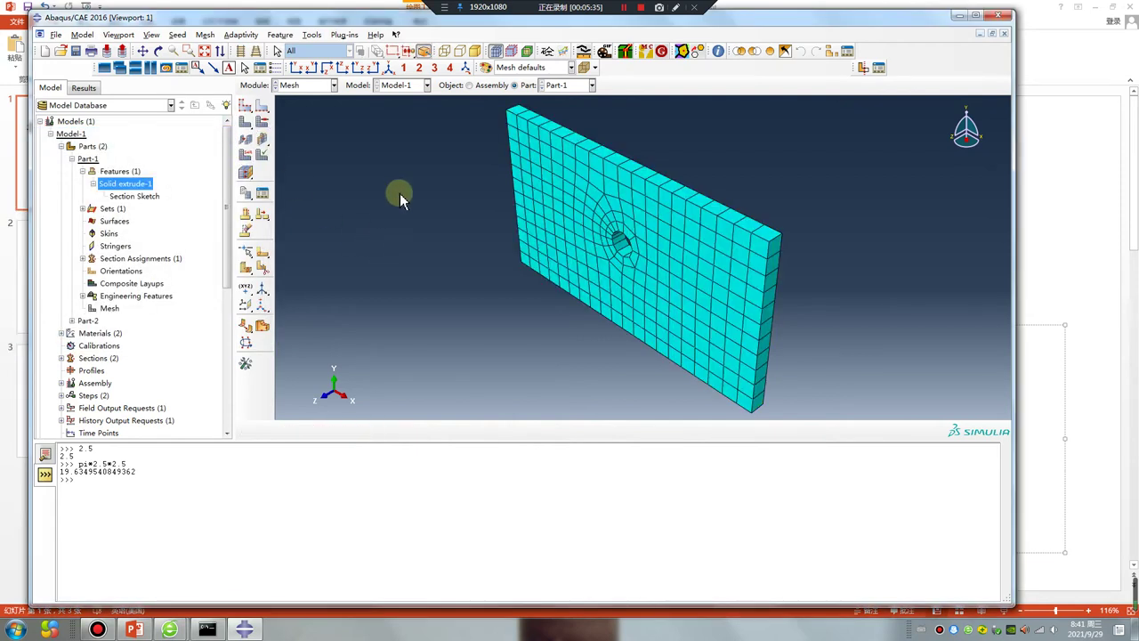
left_click(470, 85)
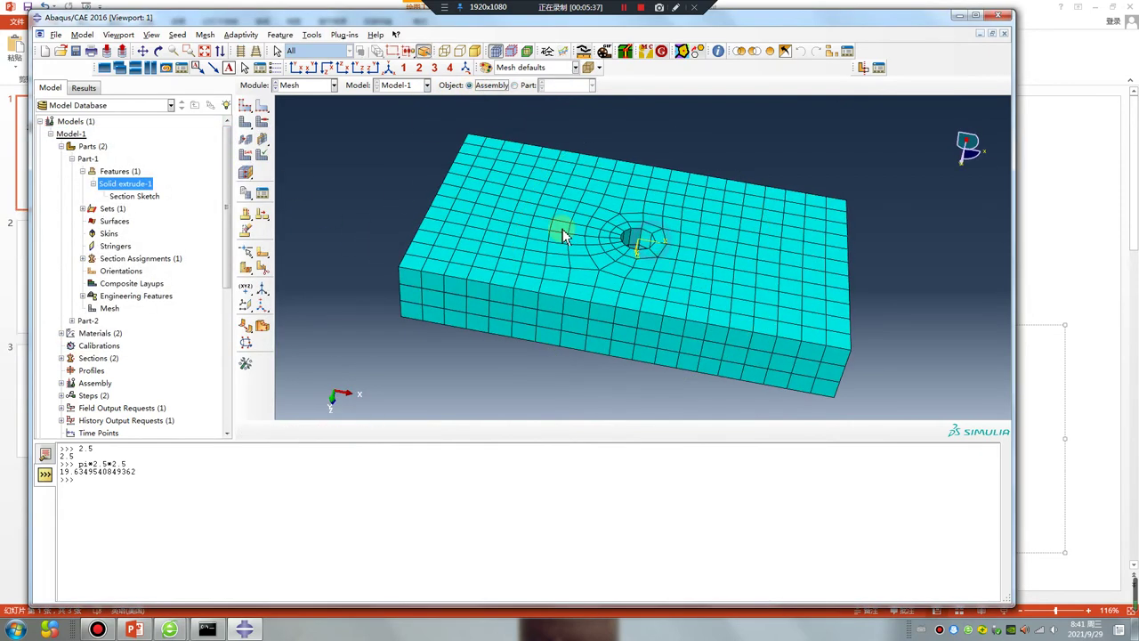
Step: In the Load module, create encastre BC-1 on both end faces of the plate stack
left_click(293, 84)
left_click(300, 153)
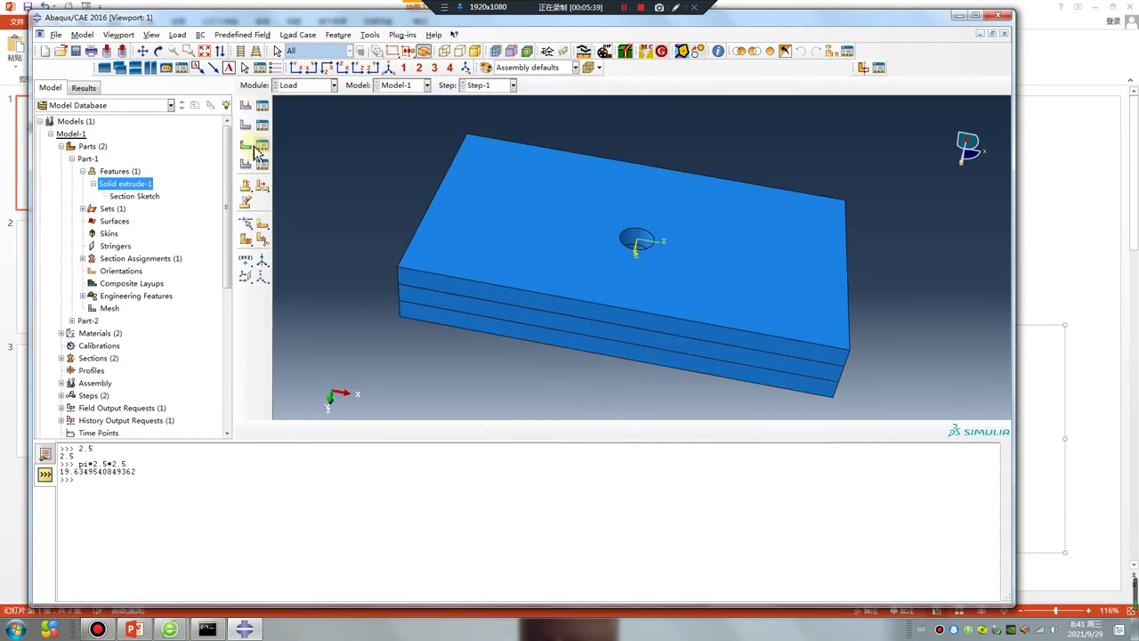
left_click(246, 124)
left_click(64, 389)
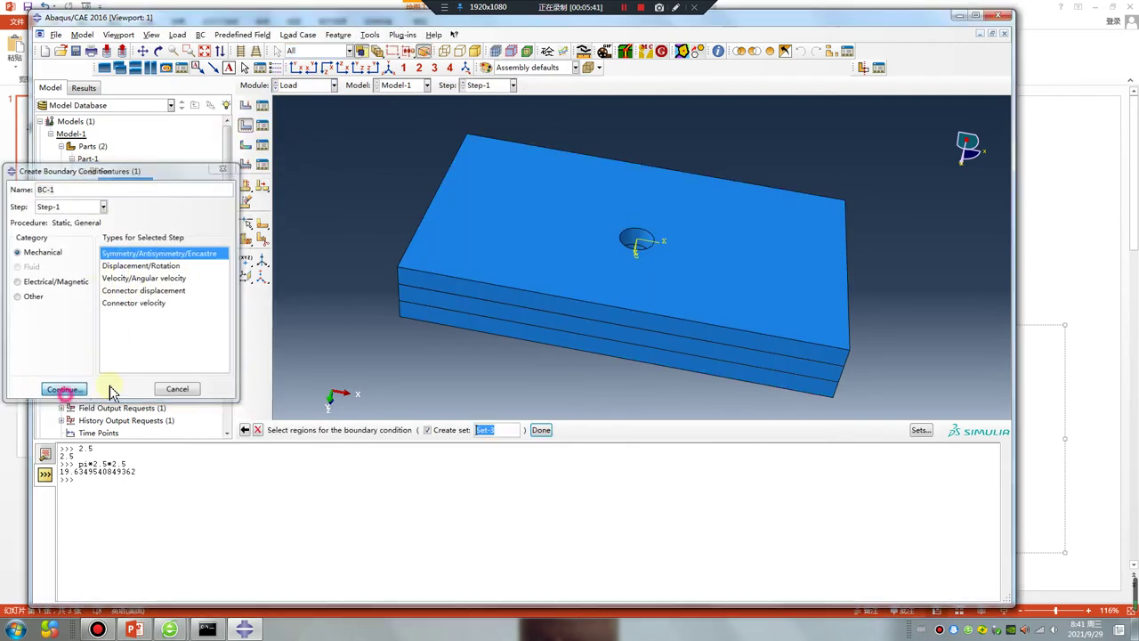
mouse_move(611, 300)
left_mouse_down("ctrl+alt")
mouse_move(448, 224)
mouse_move(700, 273)
left_mouse_up("ctrl+alt")
left_click(445, 249)
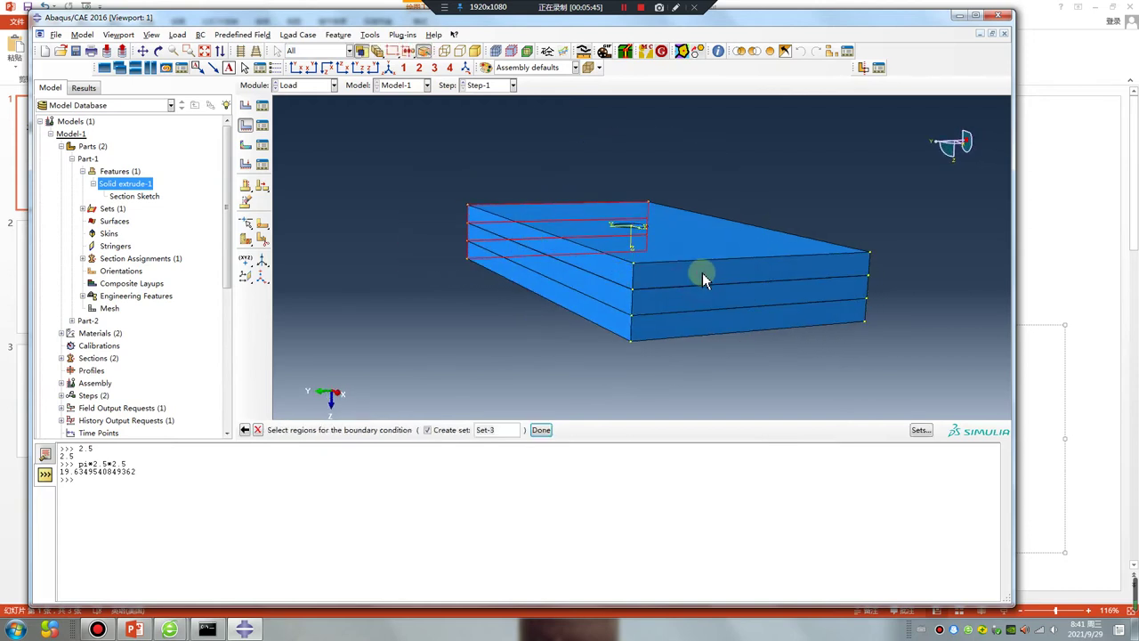
left_click(699, 273, "shift")
left_click(684, 295, "shift")
left_click(682, 323, "shift")
middle_click(516, 369)
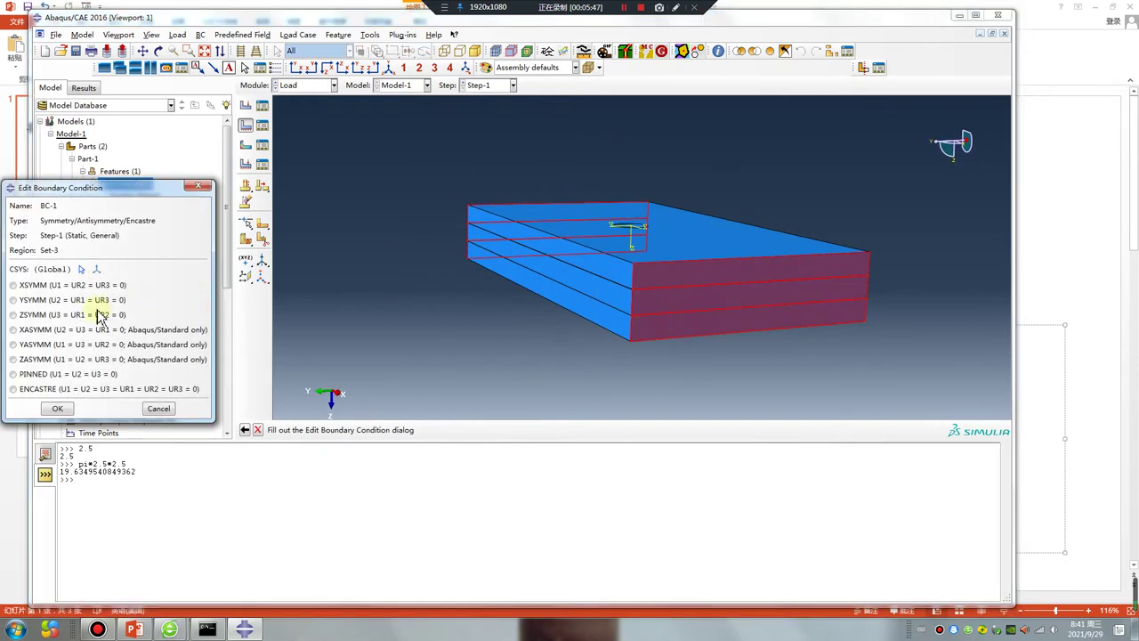
left_click(30, 391)
left_click(56, 407)
mouse_move(585, 287)
left_mouse_down("ctrl+alt")
mouse_move(707, 325)
mouse_move(641, 237)
mouse_move(967, 145)
left_mouse_up("ctrl+alt")
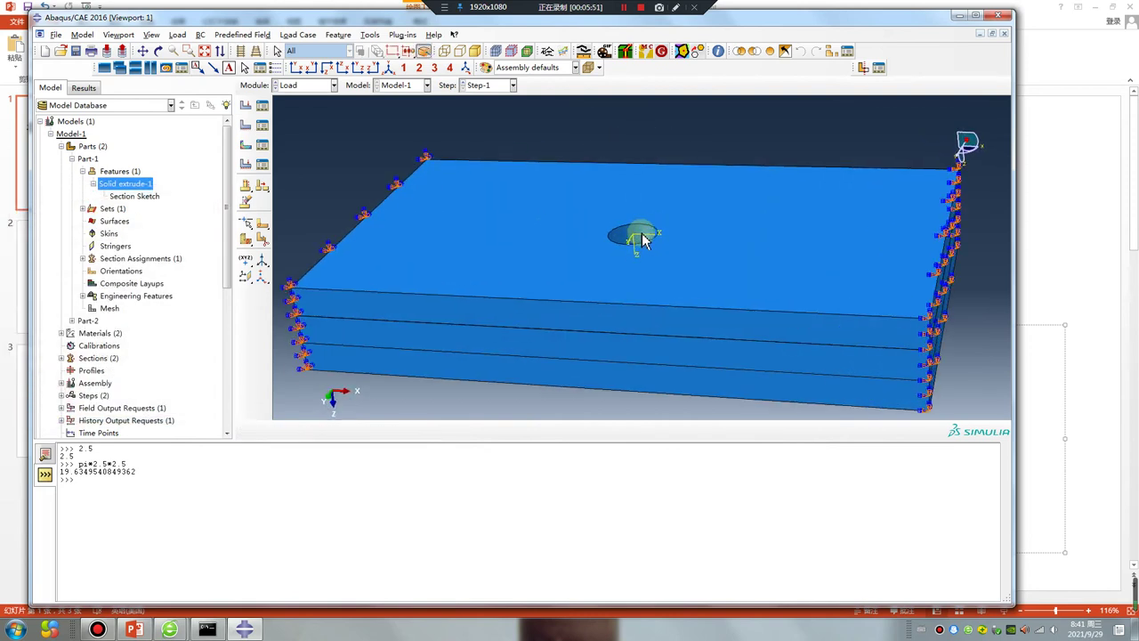
Step: Create an Initial-step temperature field of magnitude 0 on bolt region Set-4
left_click(247, 145)
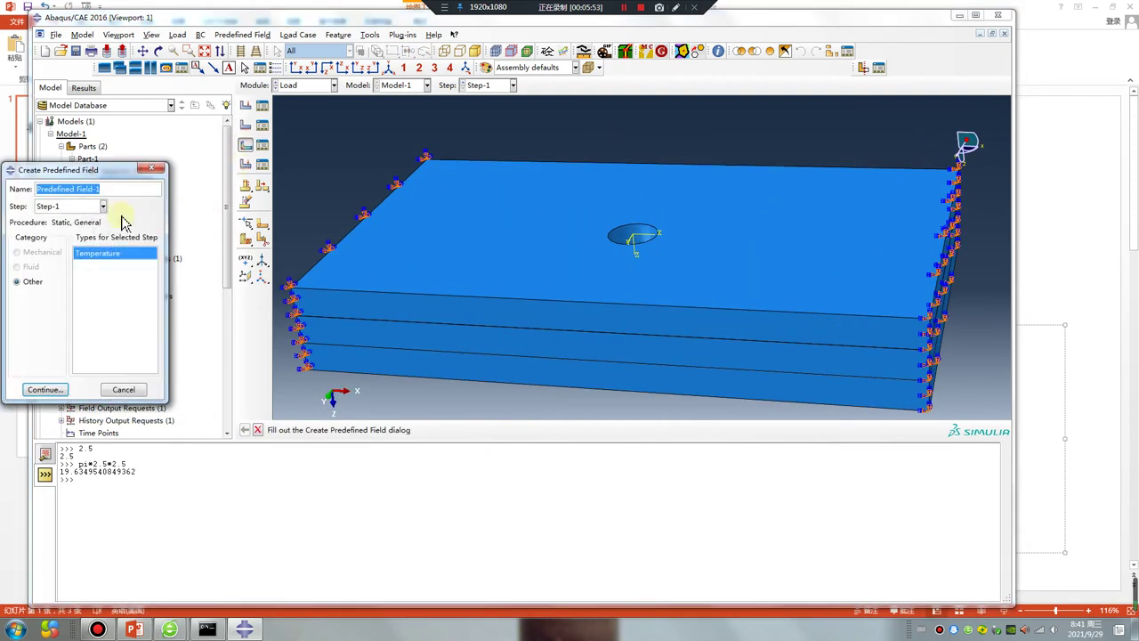
left_click(72, 208)
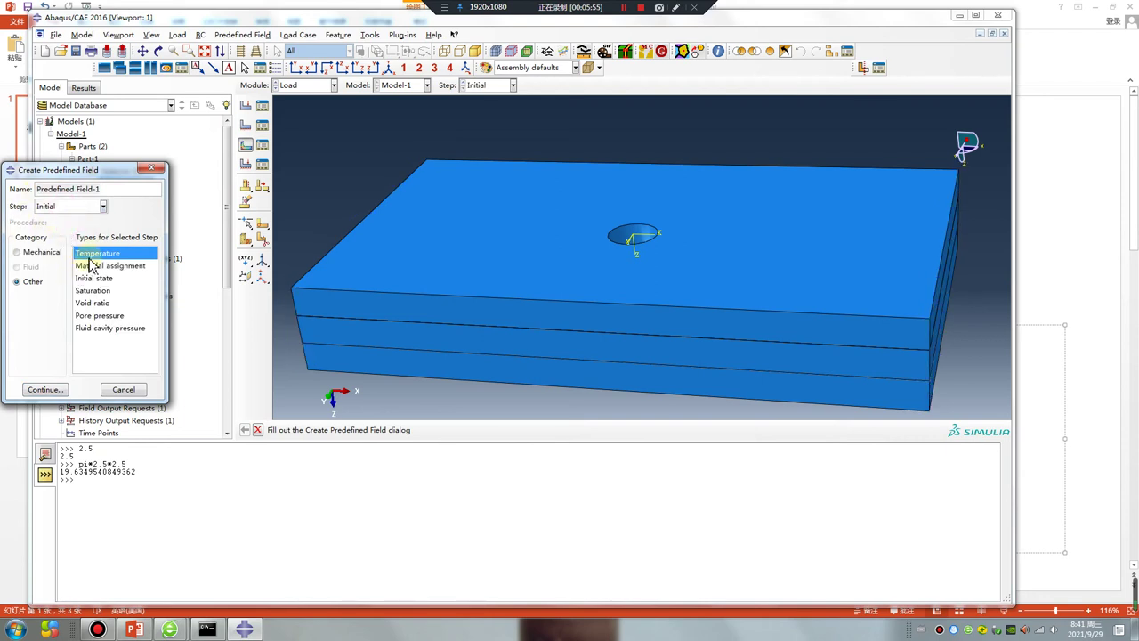
left_click(47, 389)
left_click_drag(651, 275, 630, 267, "ctrl+alt")
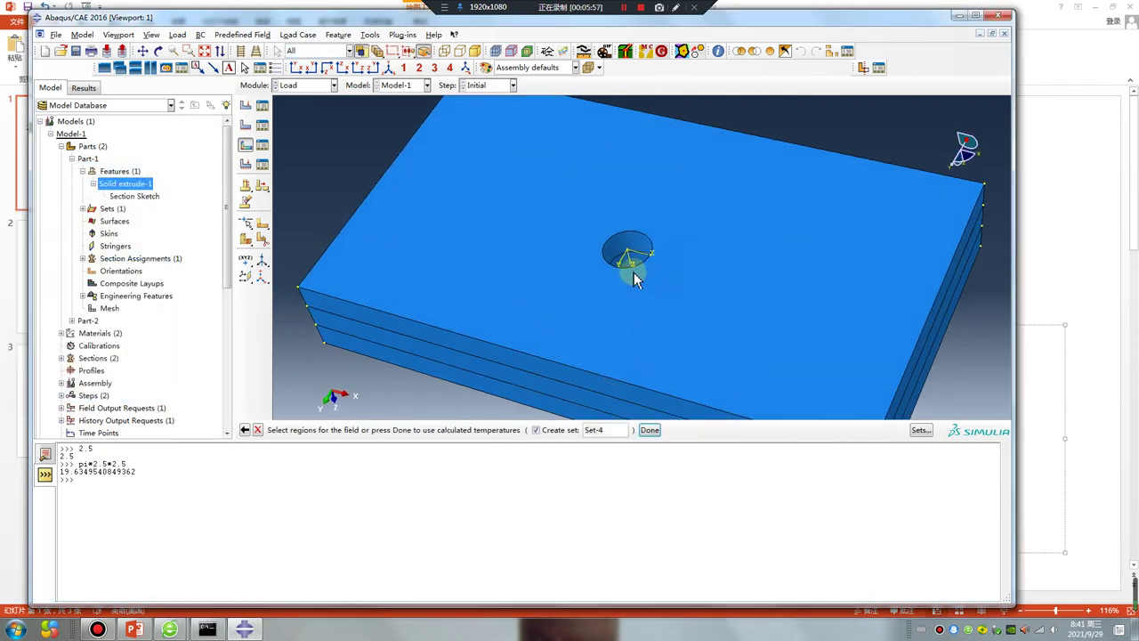
middle_click(494, 293)
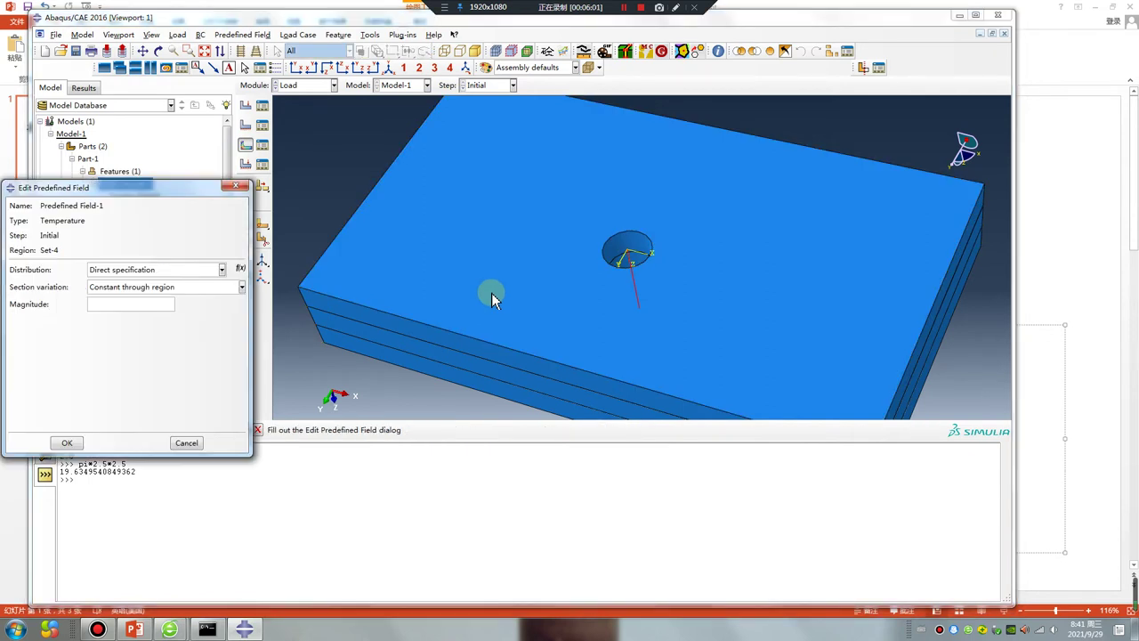
left_click(106, 306)
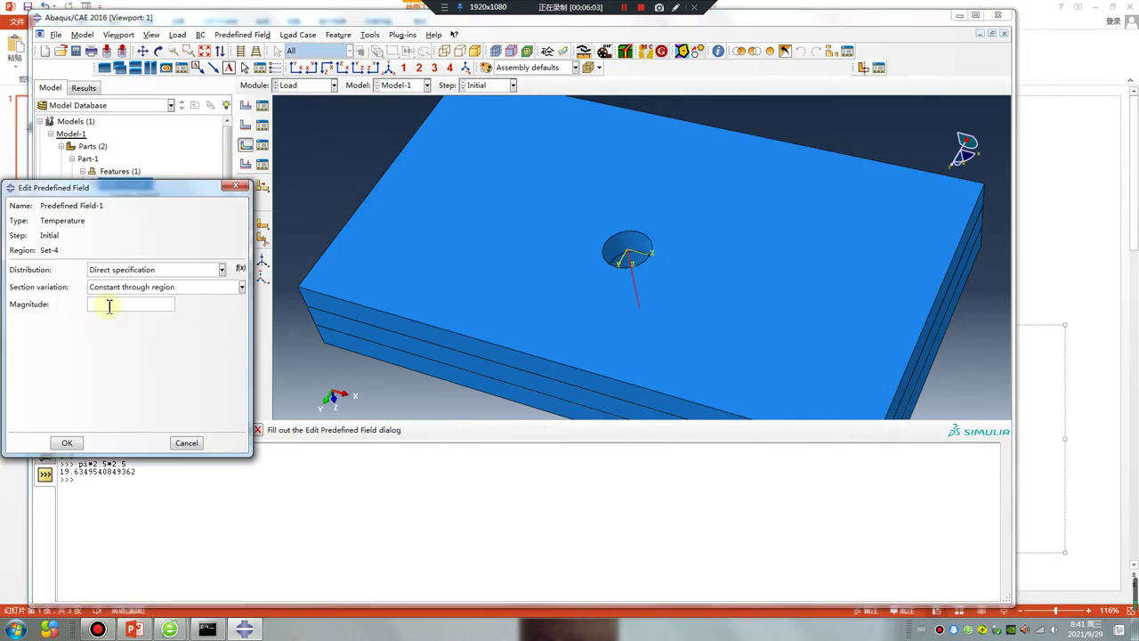
type("0")
left_click(68, 443)
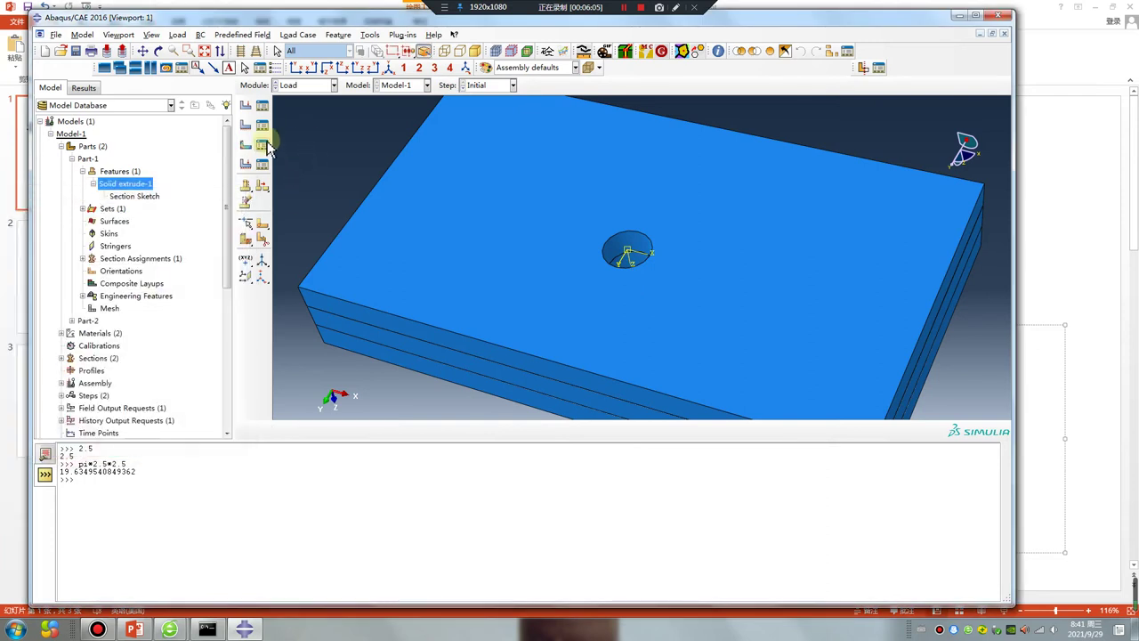
left_click(262, 185)
double_click(352, 391)
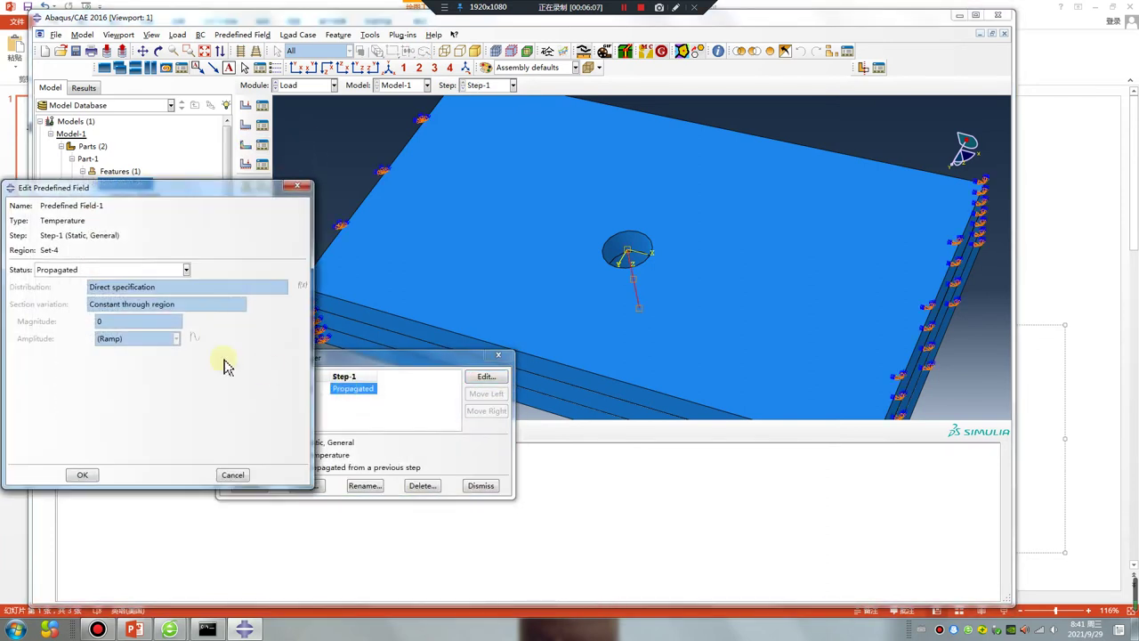
Step: Mark the Step-1 temperature field Modified with magnitude -300
left_click(60, 271)
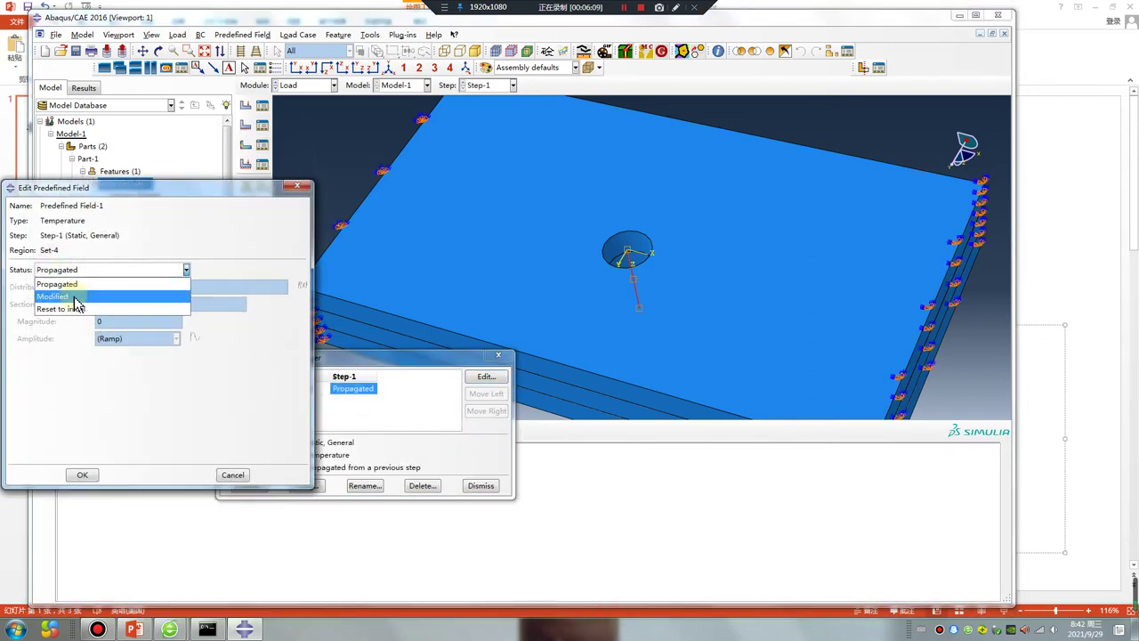
left_click(76, 297)
type("-300")
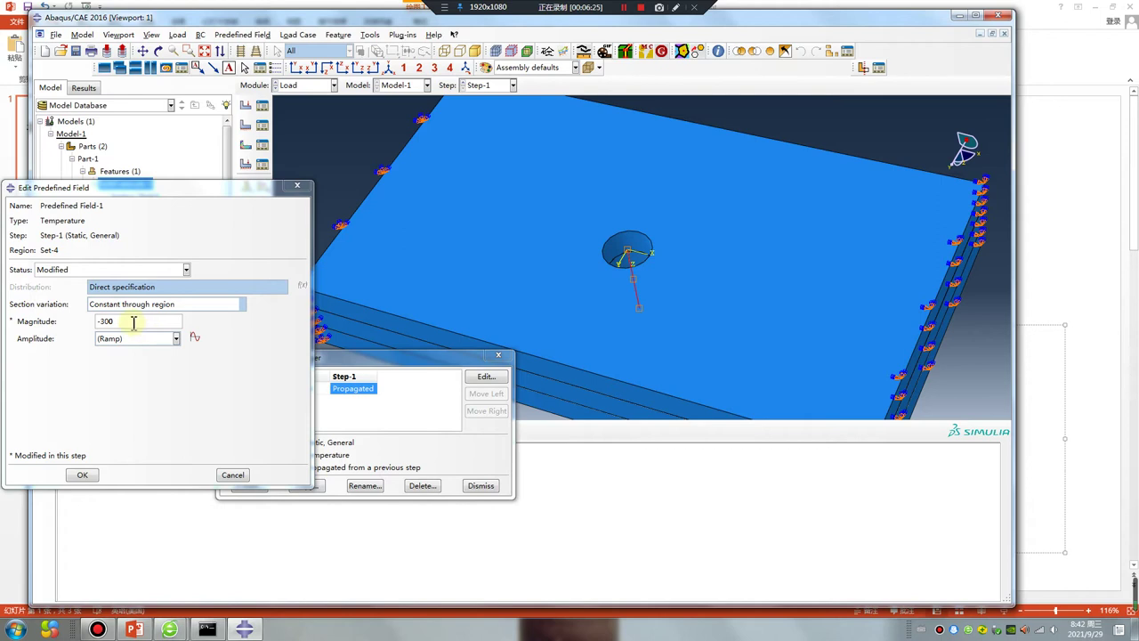
left_click_drag(134, 322, 96, 323)
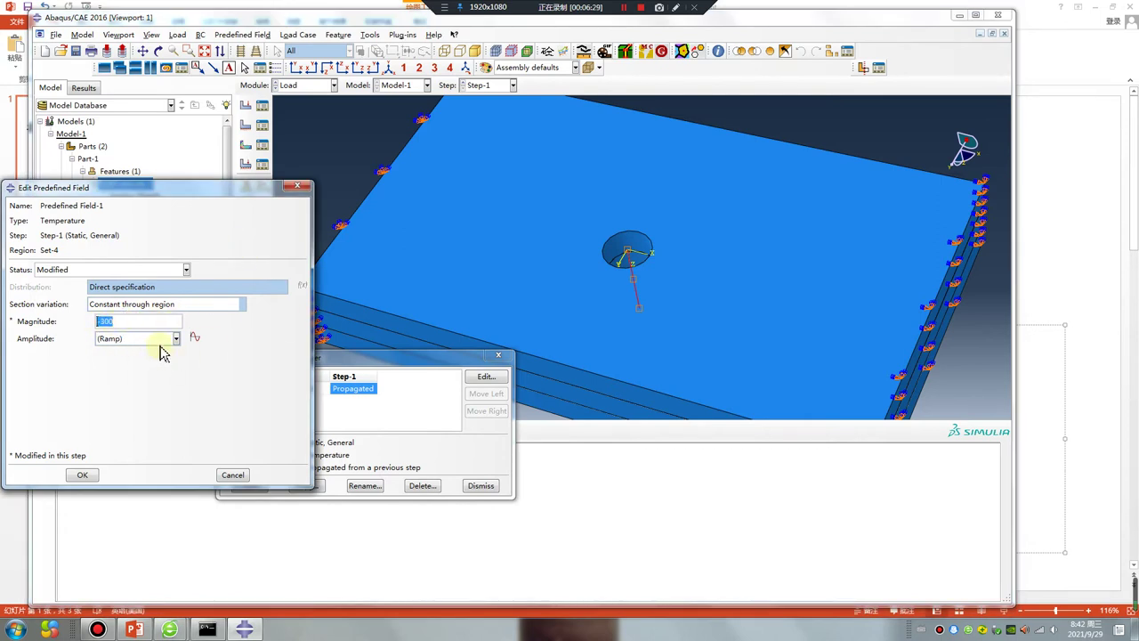
Step: Create smooth-step amplitude Amp-1 with points (0,0) and (1,1) and apply it
left_click(195, 337)
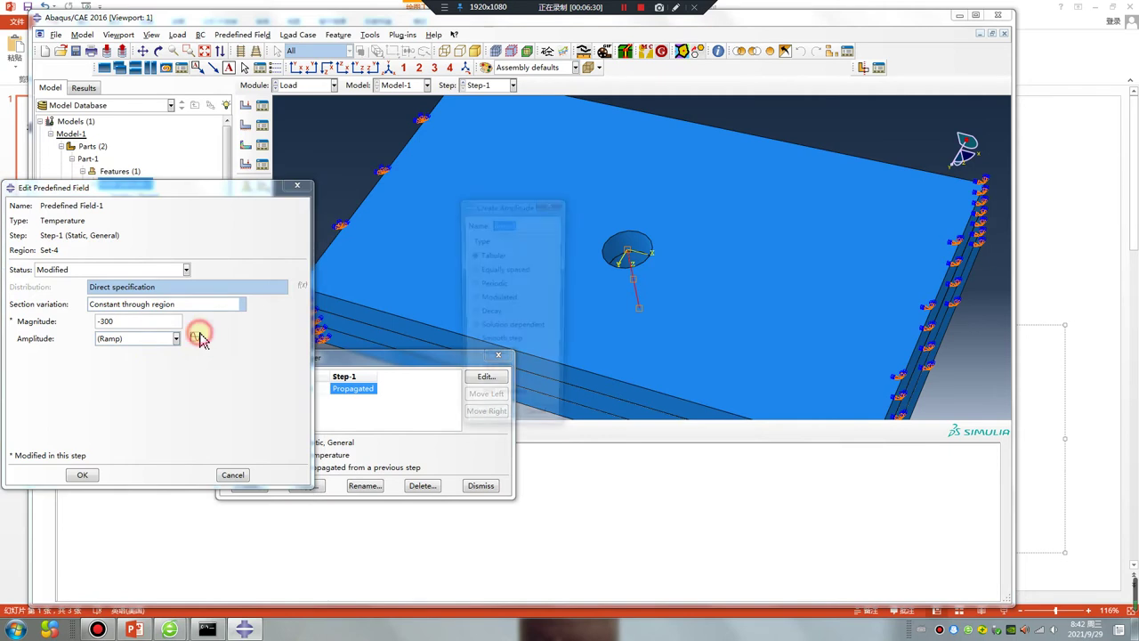
left_click(481, 343)
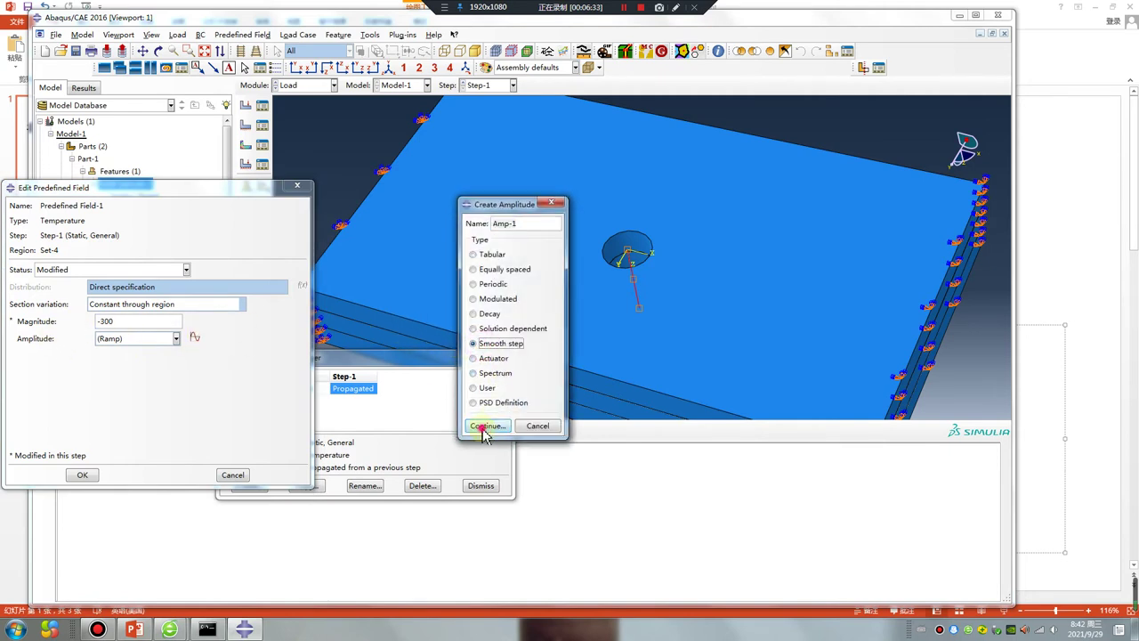
left_click(487, 426)
left_click(530, 206)
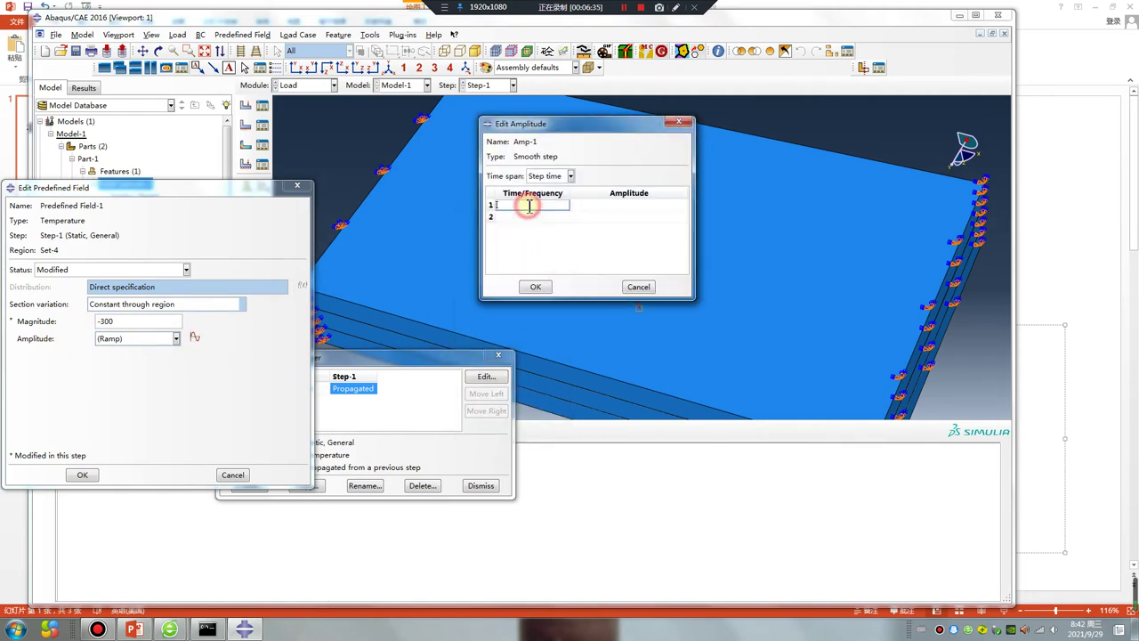
key("Tab")
type("0")
key("Tab")
type("1\t1")
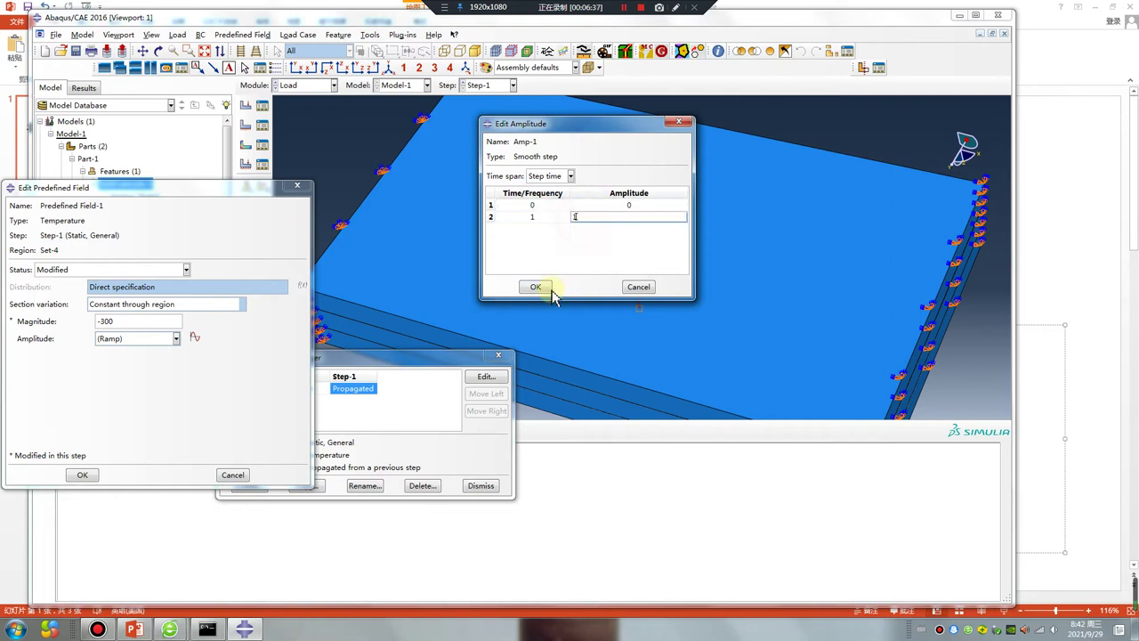
left_click(536, 286)
left_click(147, 338)
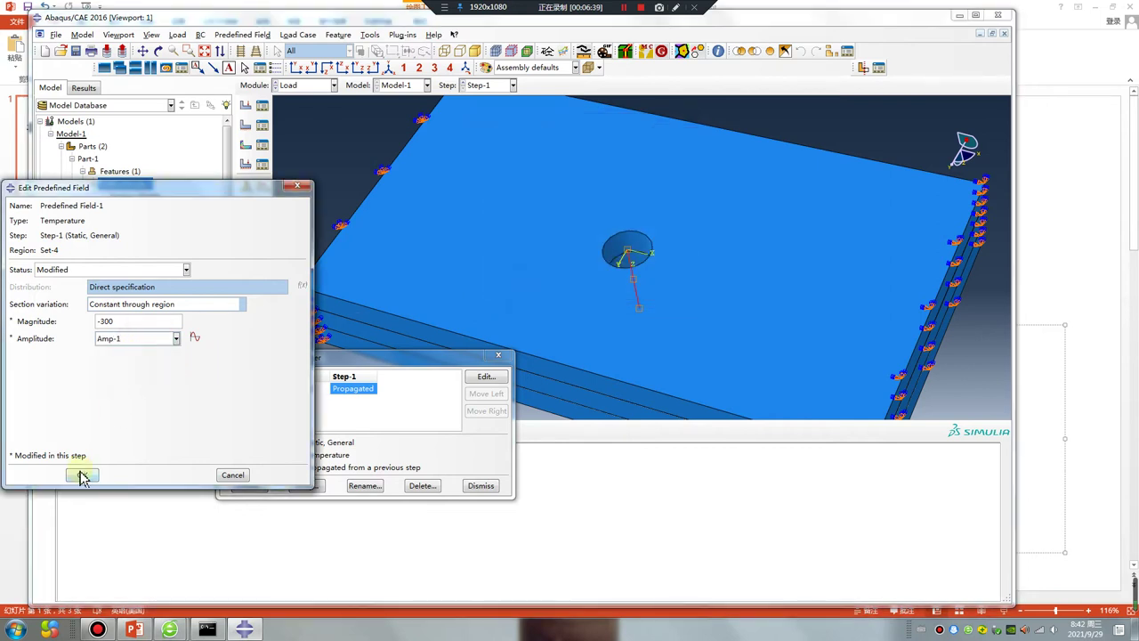
left_click(80, 476)
mouse_move(603, 348)
left_mouse_down("ctrl+alt")
mouse_move(691, 243)
mouse_move(710, 247)
mouse_move(730, 277)
left_mouse_up("ctrl+alt")
left_click(308, 85)
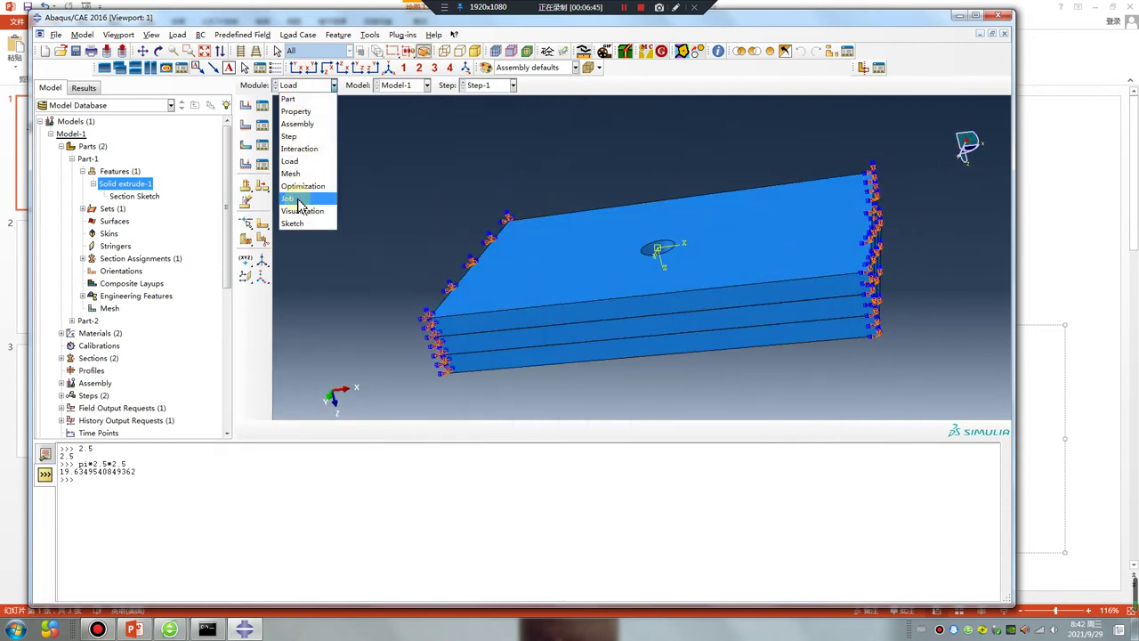
Step: Enable multiple-processor parallelization for Job-1 in the Job module
left_click(307, 195)
left_click(245, 105)
left_click(450, 442)
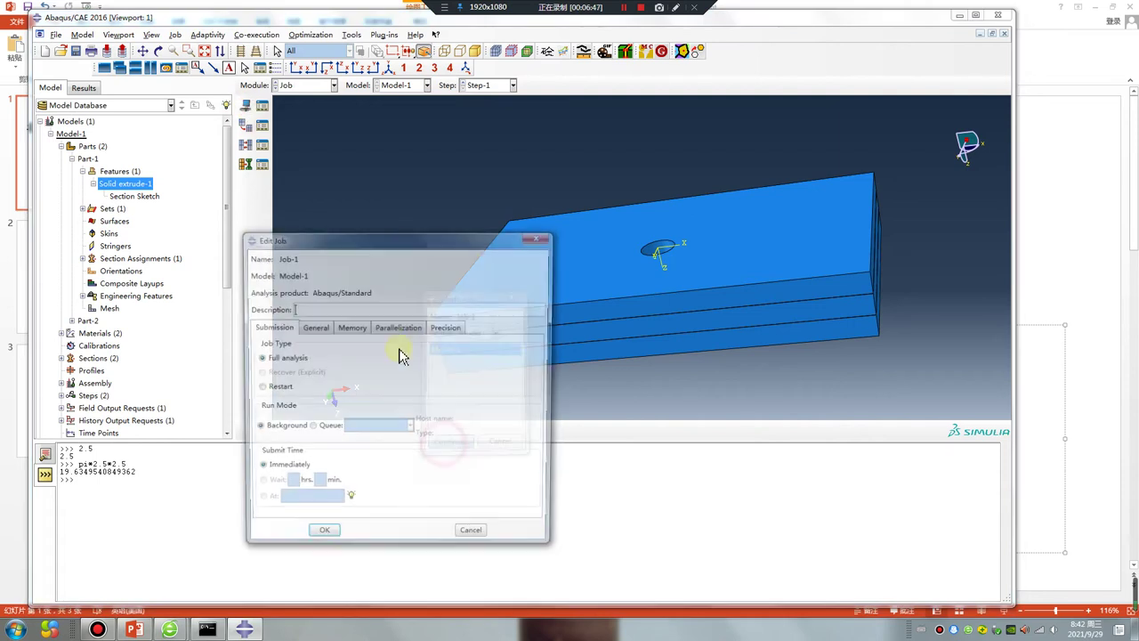
left_click(397, 326)
left_click(284, 346)
left_click(321, 538)
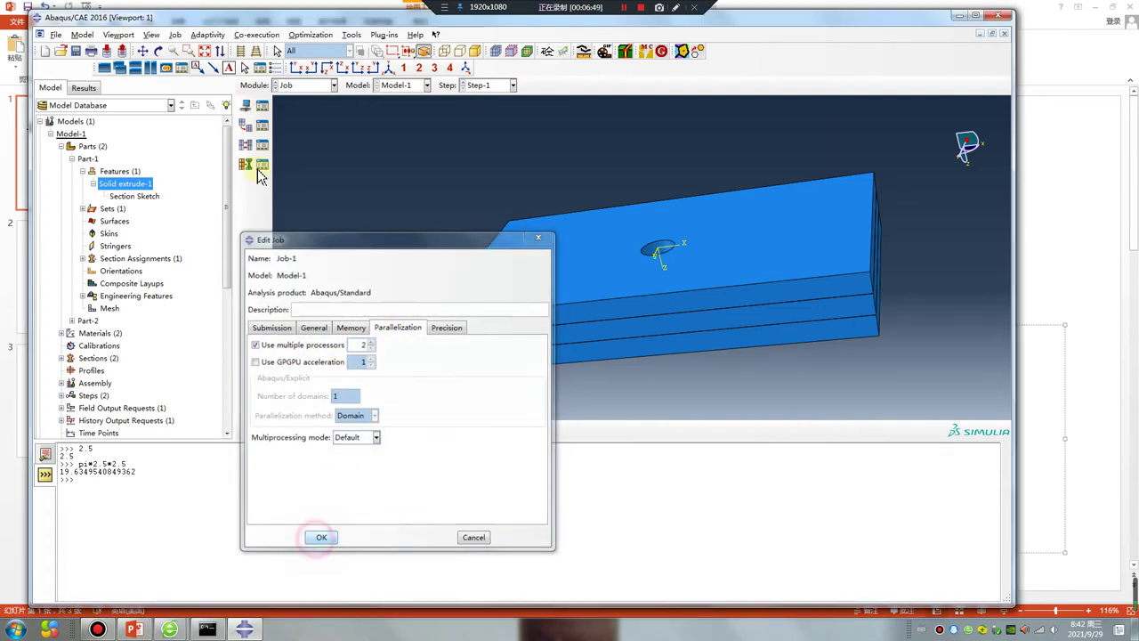
Step: Submit Job-1, terminate it, and return to the Interaction module
left_click(262, 105)
left_click(389, 255)
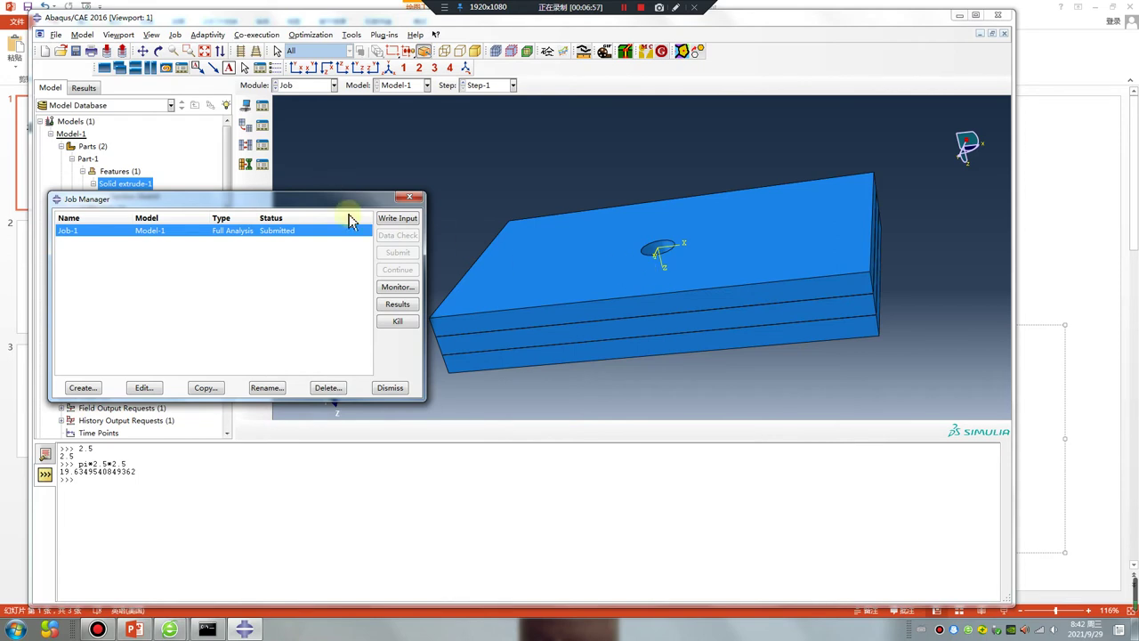
left_click(397, 322)
left_click(497, 326)
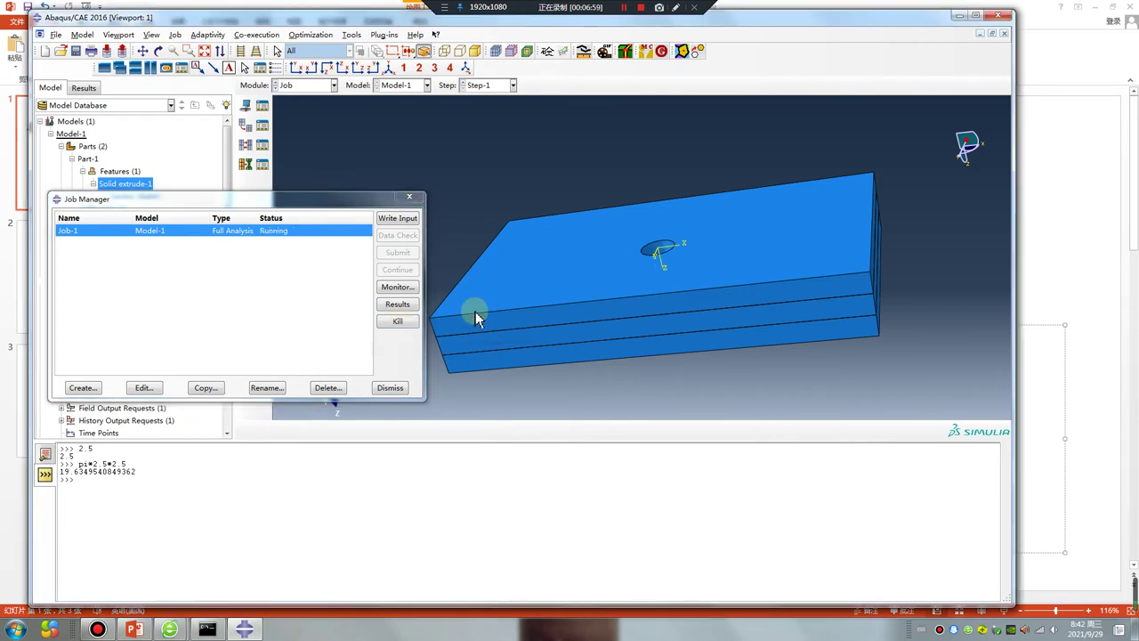
left_click(298, 85)
left_click(302, 147)
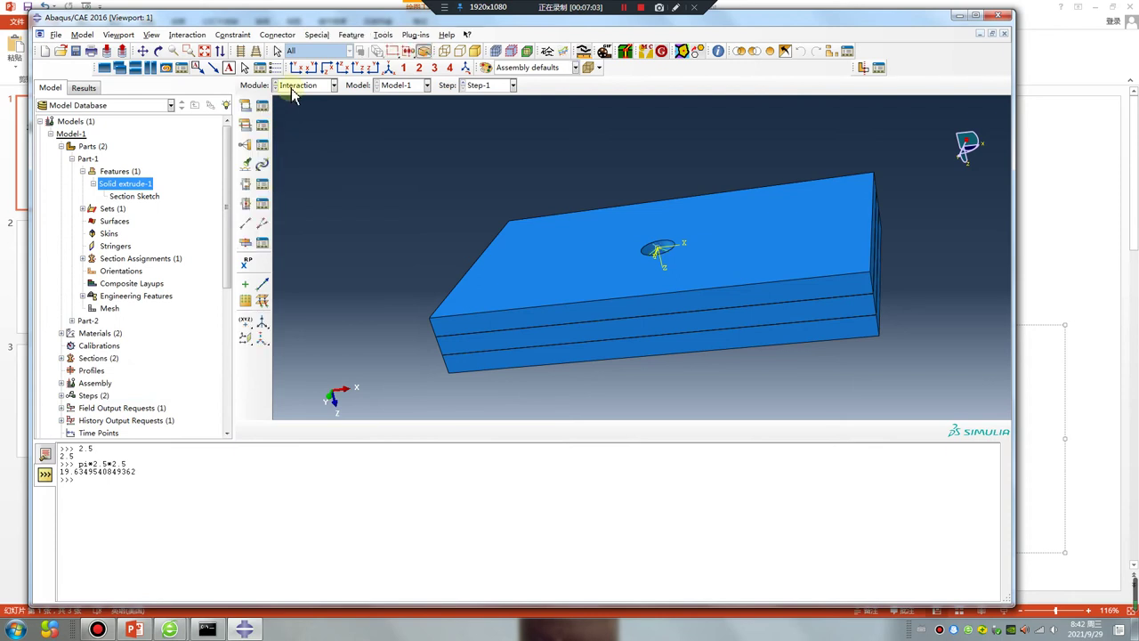
Step: Search the whole model for contact pairs and adjust the second pair's settings
left_click(247, 170)
left_click(152, 436)
left_click(210, 267)
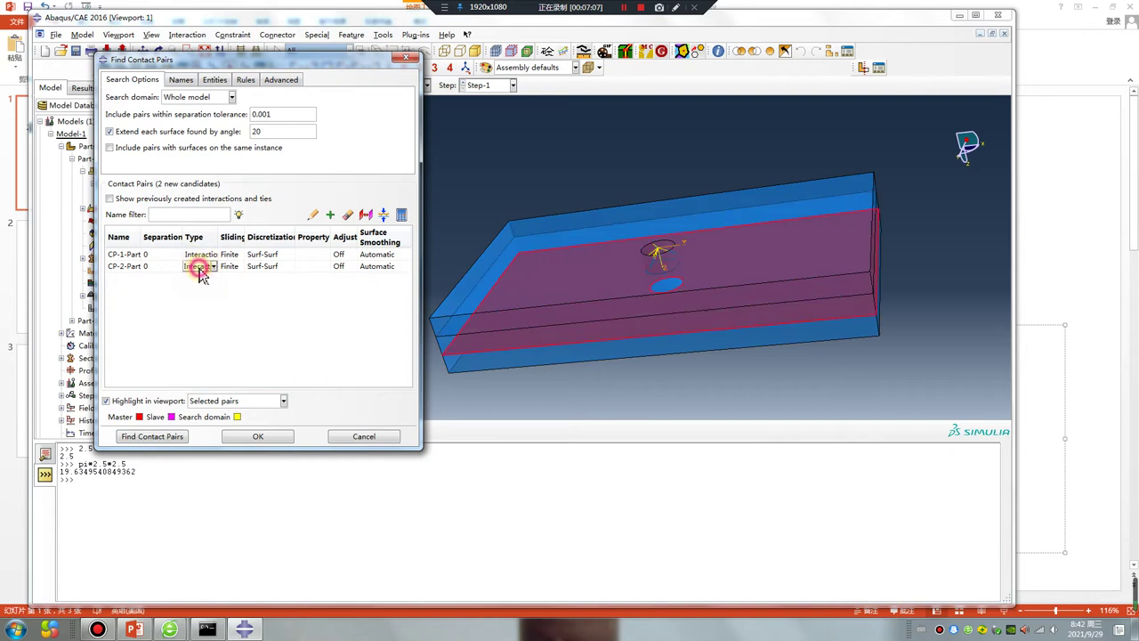
left_click(339, 238)
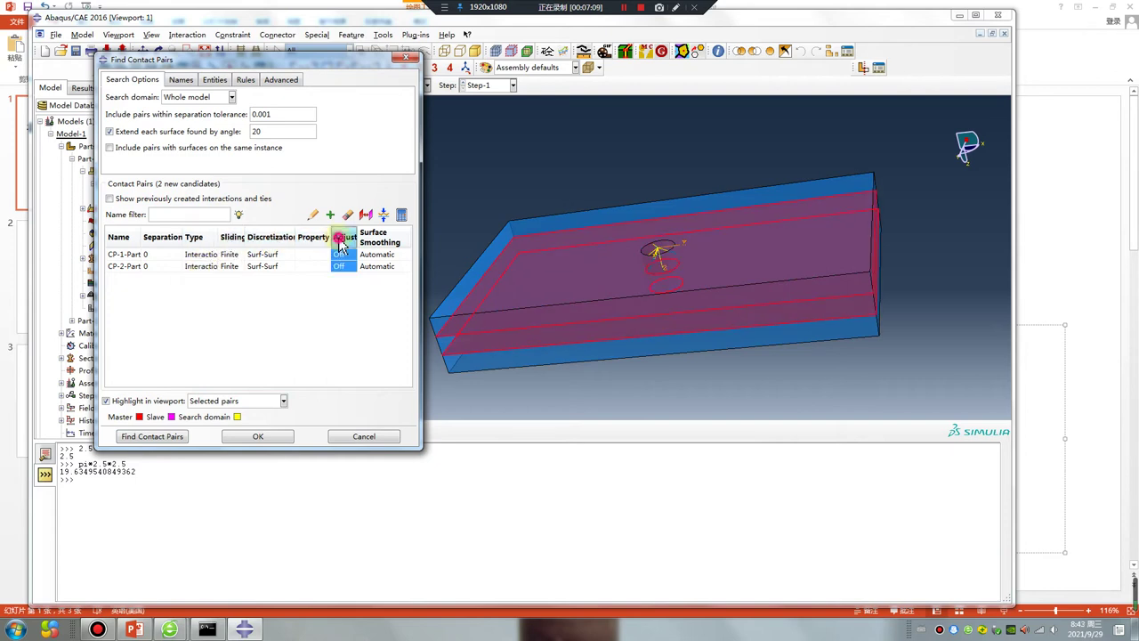
Step: Create contact property IntProp-1 with tangential and hard normal behavior, and accept the found pairs
left_click(312, 249)
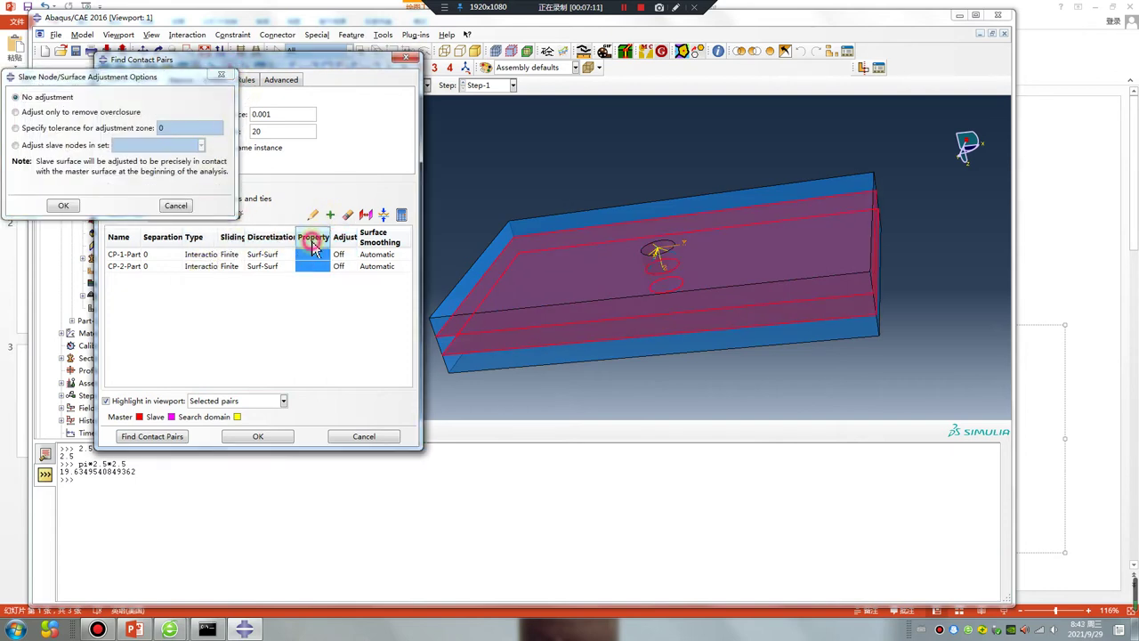
left_click(256, 287)
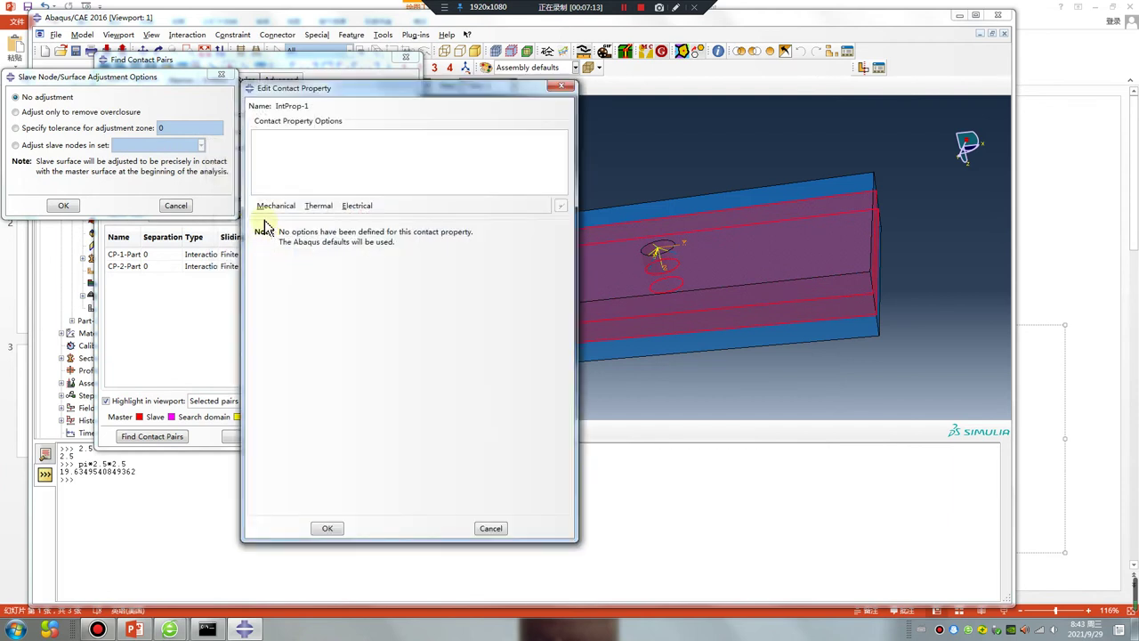
left_click(275, 206)
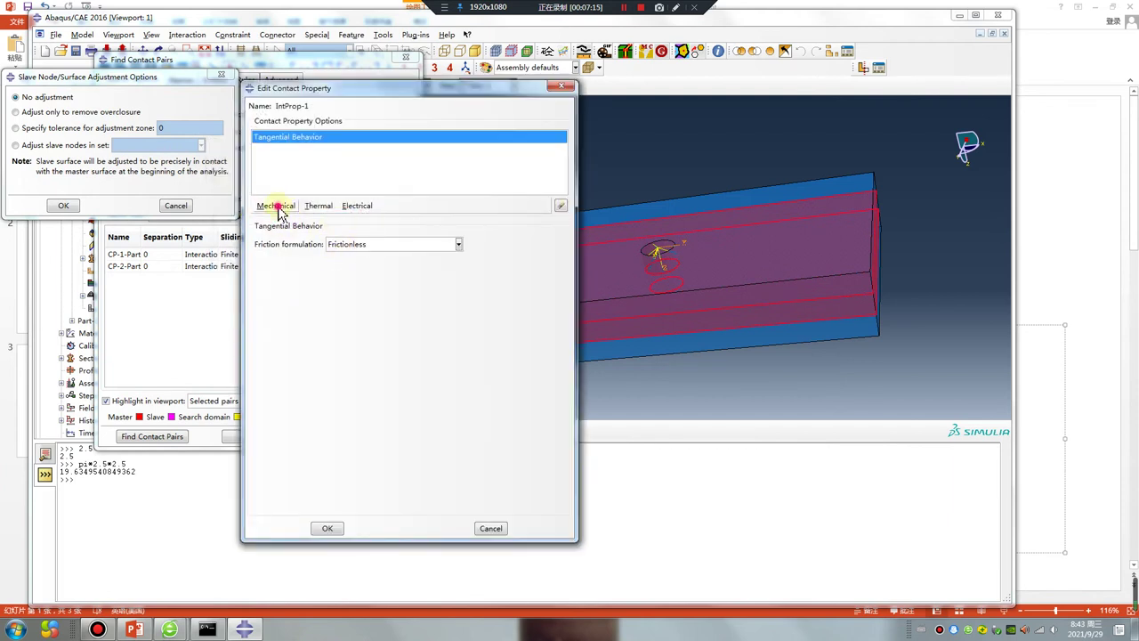
left_click(278, 207)
left_click(284, 230)
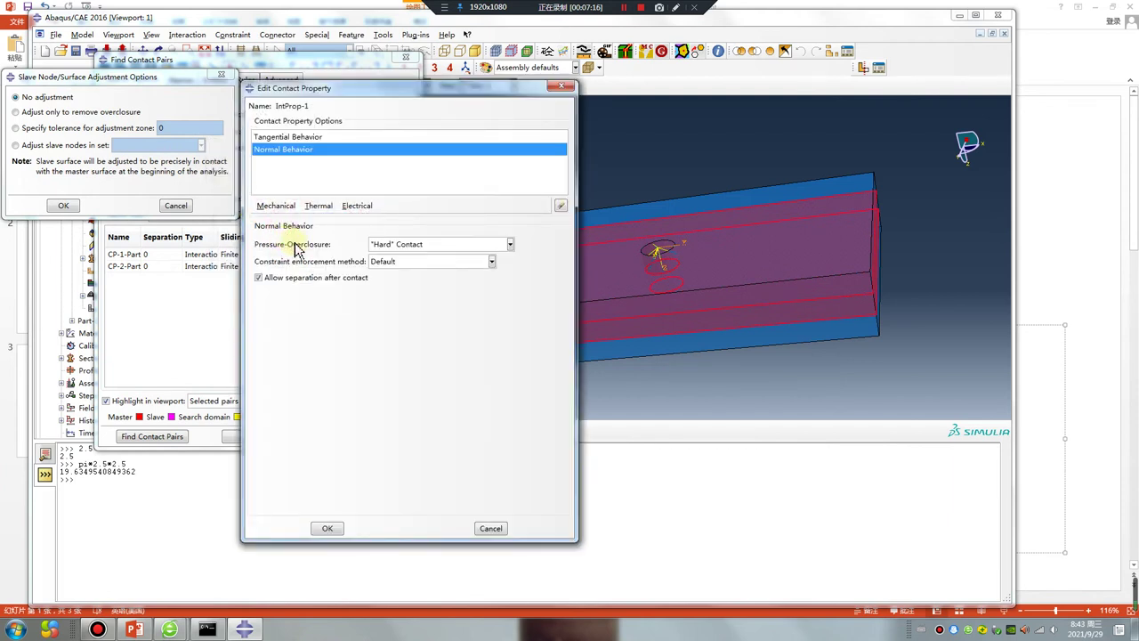
left_click(328, 529)
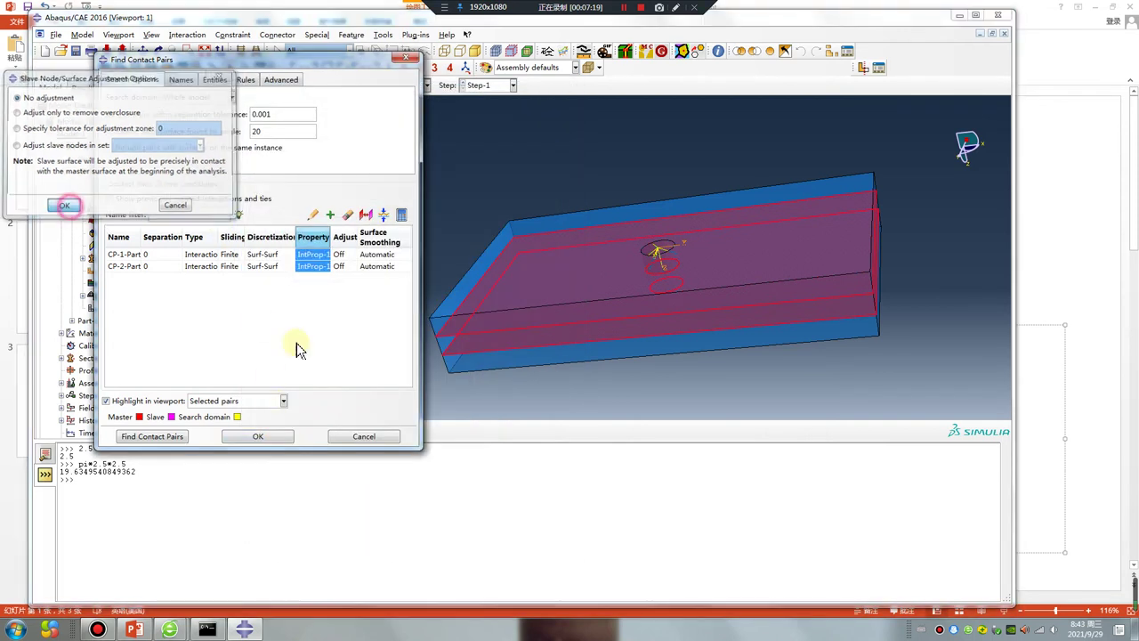
left_click(63, 206)
left_click(257, 436)
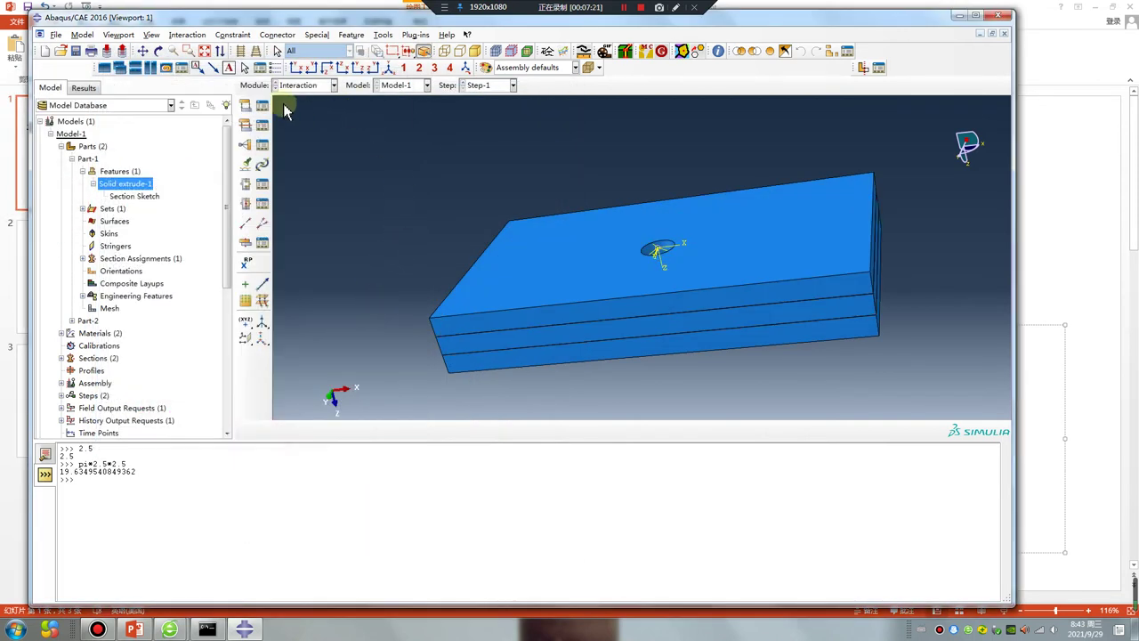
Step: Change IntProp-1's tangential behavior to penalty friction with coefficient 0.1
left_click(261, 124)
left_click(158, 132)
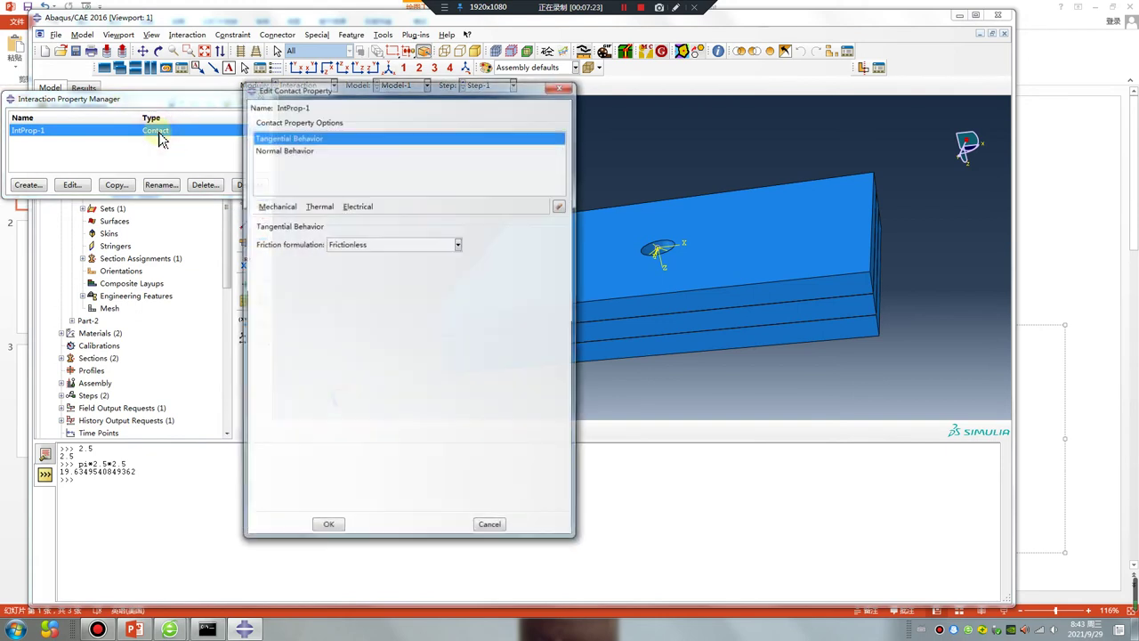
left_click(362, 243)
left_click(347, 271)
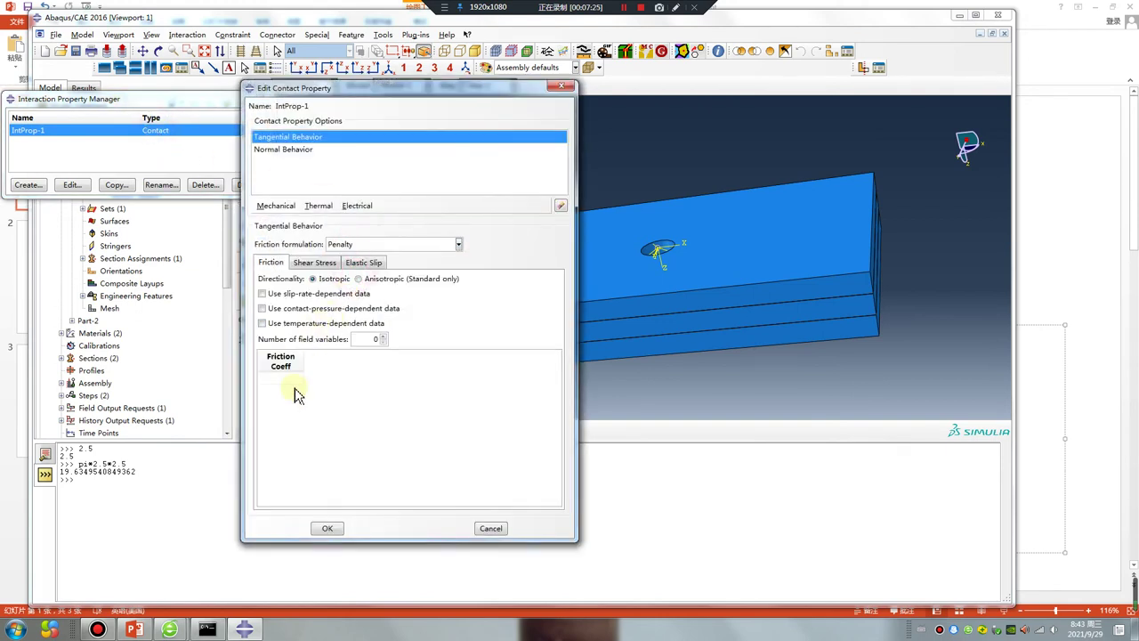
left_click(292, 380)
type("0.1")
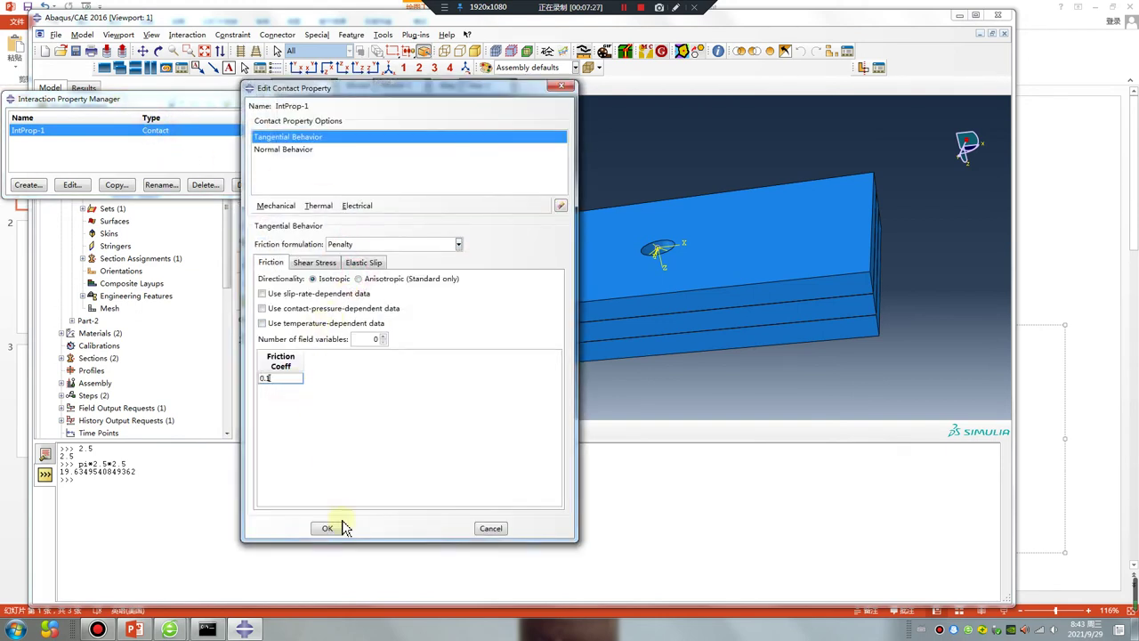
left_click(328, 527)
left_click(259, 99)
Step: Resubmit Job-1 from the Job module, overwriting the existing job files
left_click(303, 84)
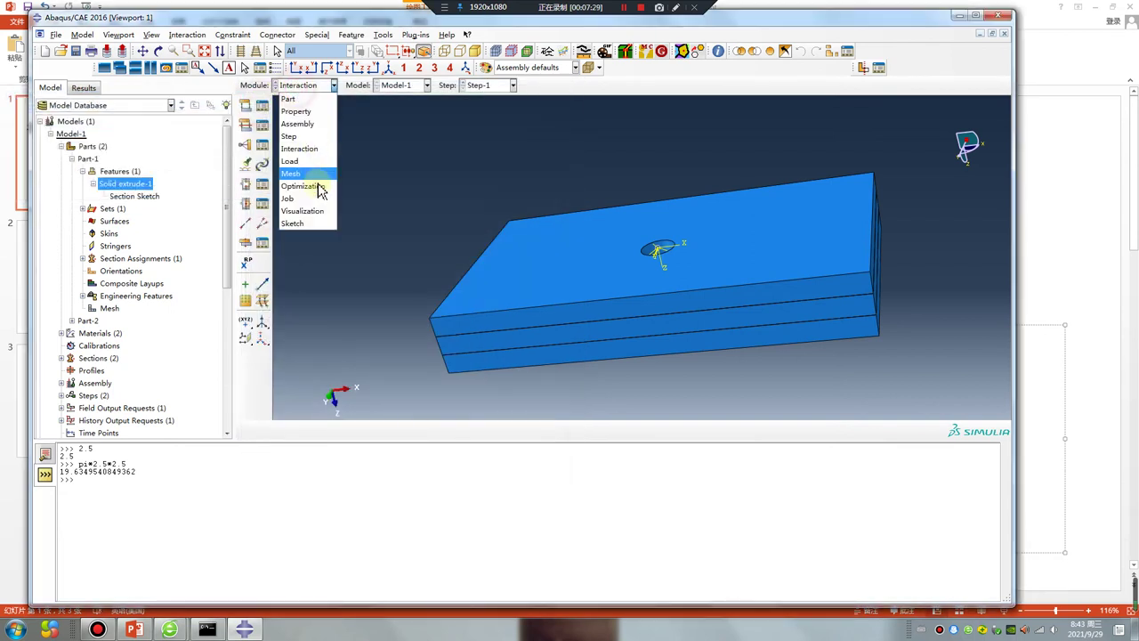
left_click(288, 198)
left_click(396, 255)
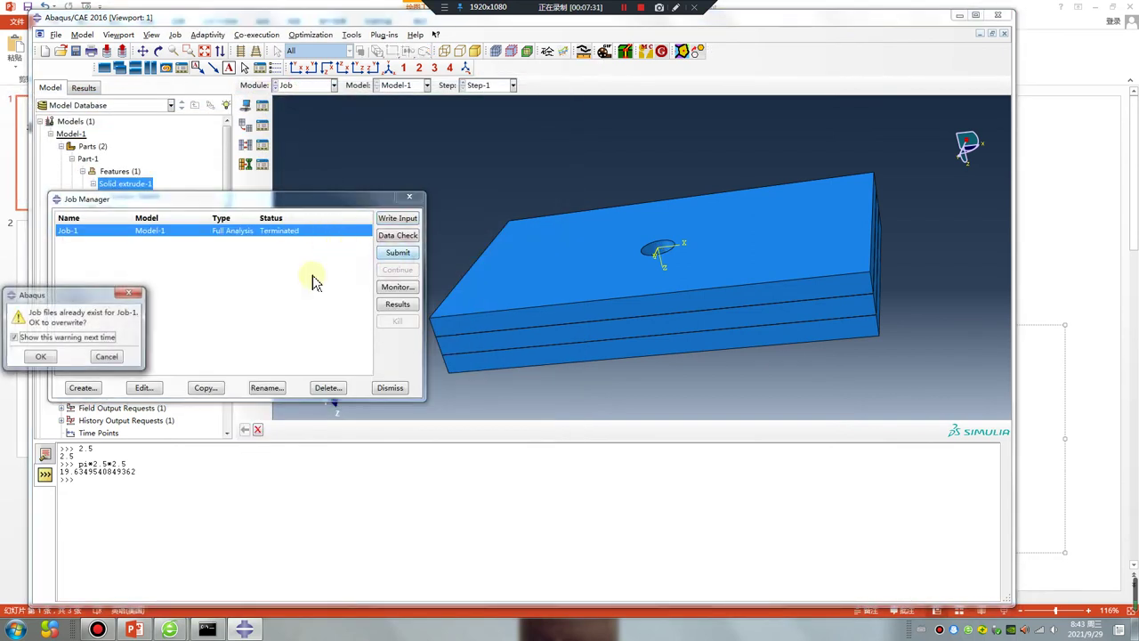
left_click(47, 356)
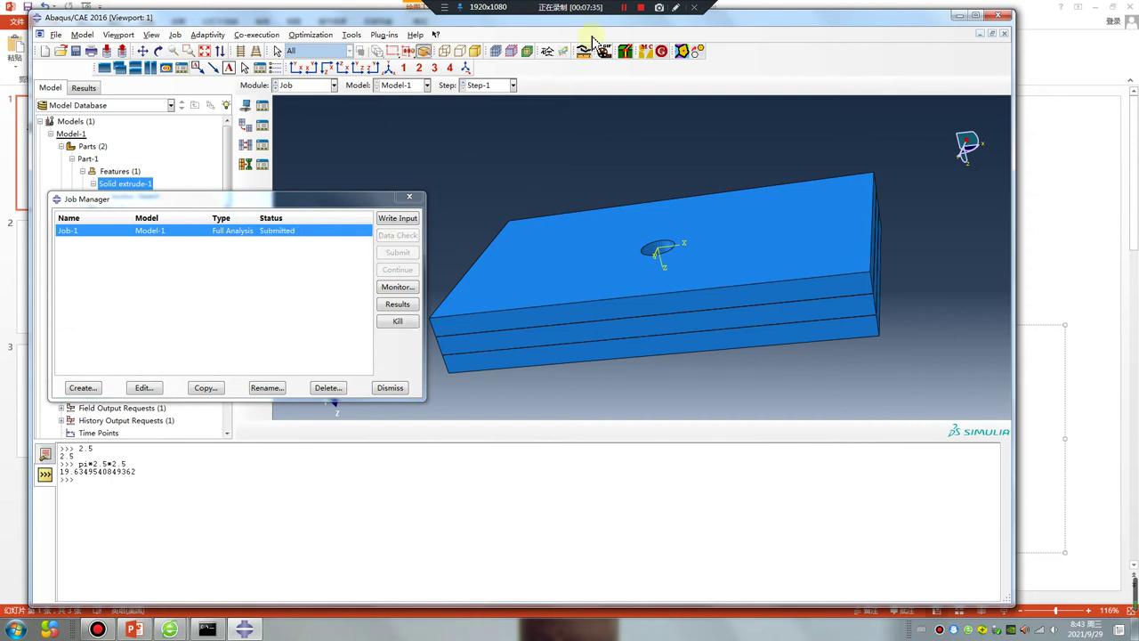
Step: Open Job-1's results, plot Mises stress contours, and view the model from above
left_click(397, 304)
left_click(248, 166)
left_click(158, 51)
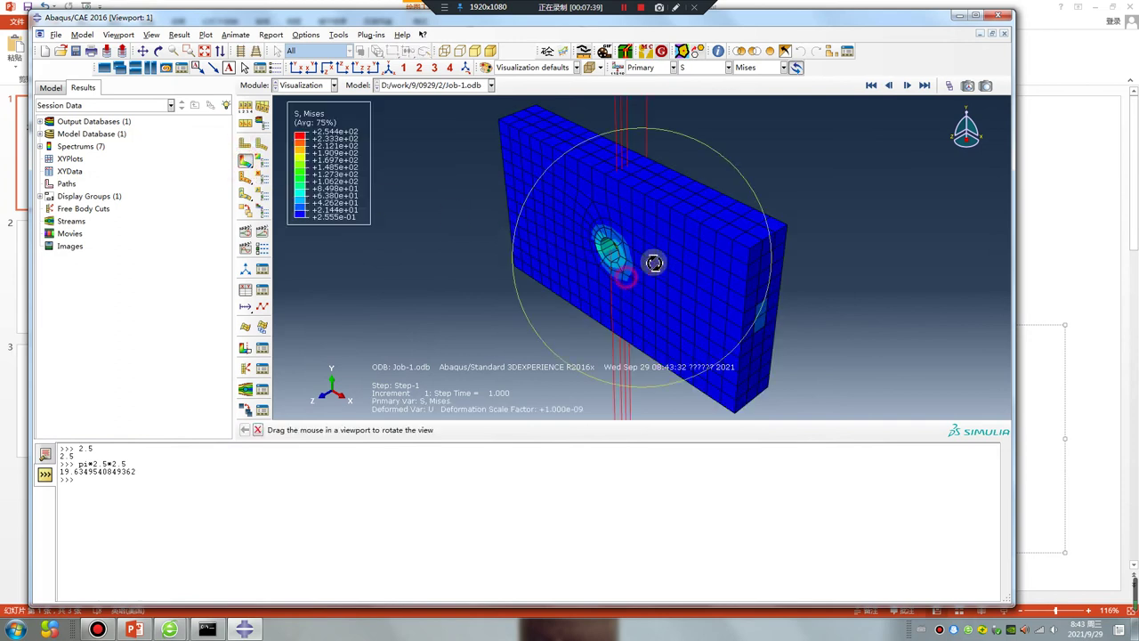
mouse_move(649, 262)
left_mouse_down()
mouse_move(670, 244)
mouse_move(635, 198)
mouse_move(611, 204)
left_mouse_up()
key("Escape")
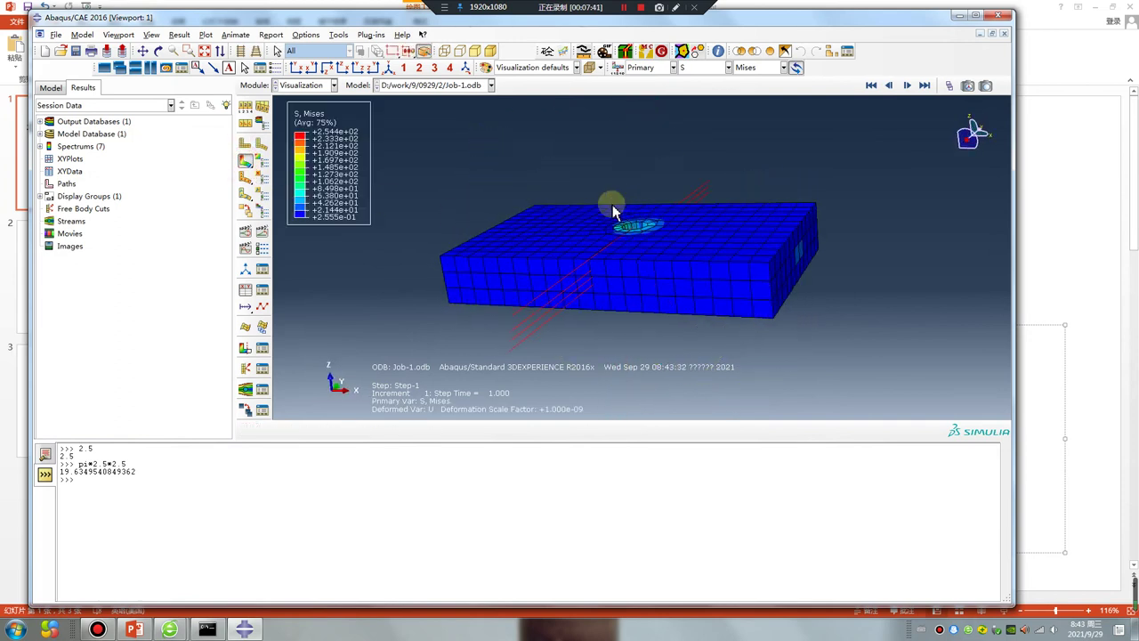
Step: Set a uniform deformation scale factor of 1 in the common plot options
left_click(305, 40)
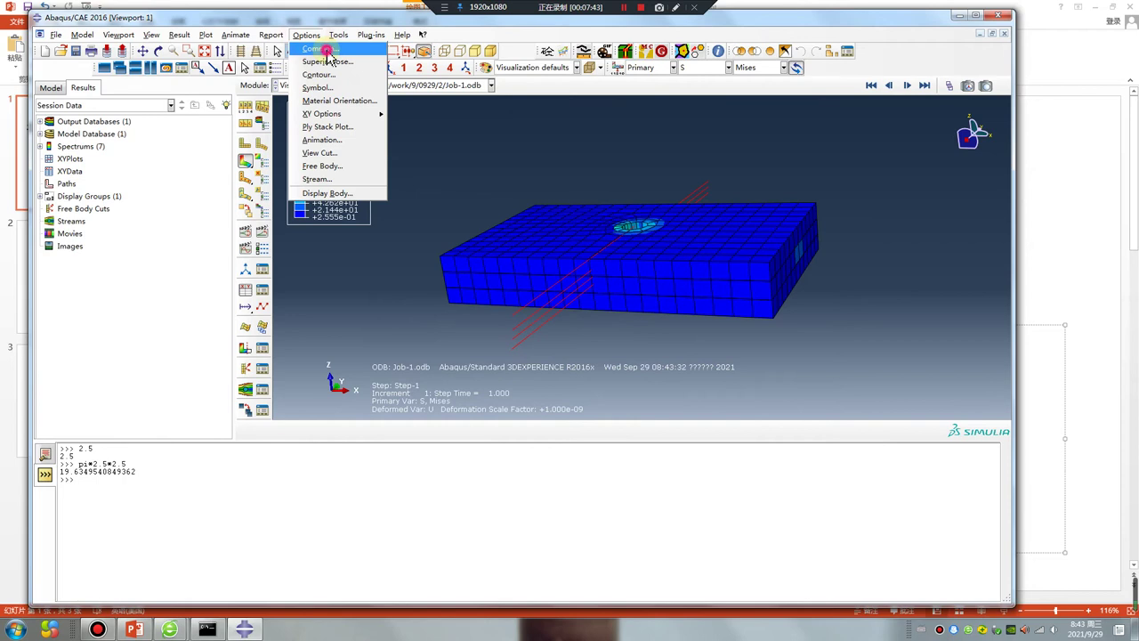
left_click(41, 267)
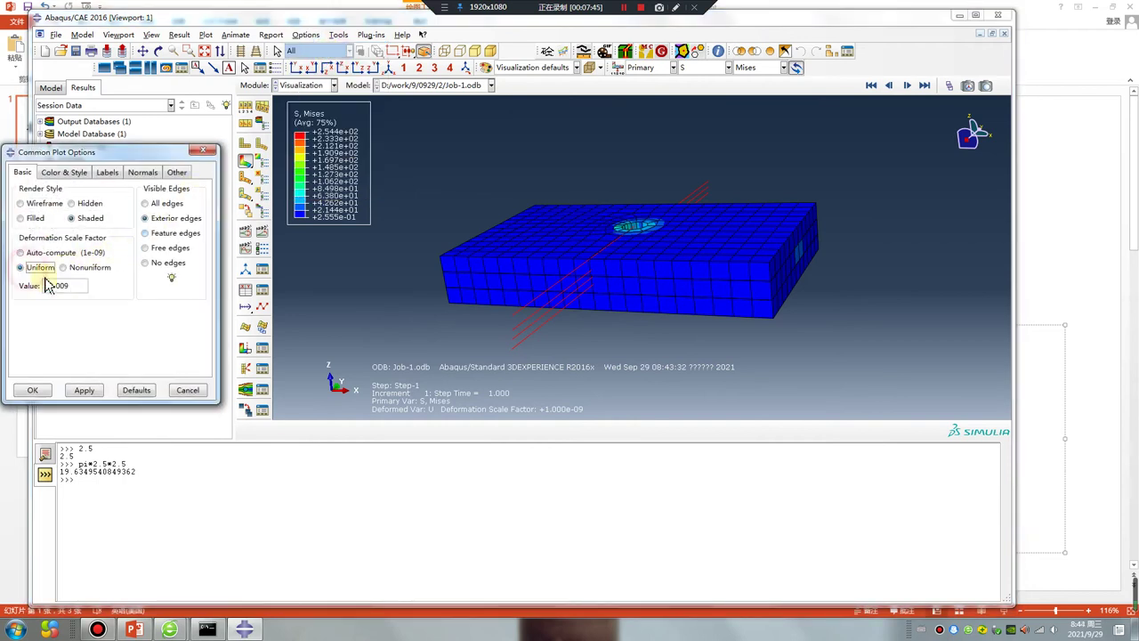
left_click_drag(70, 286, 43, 293)
type("1")
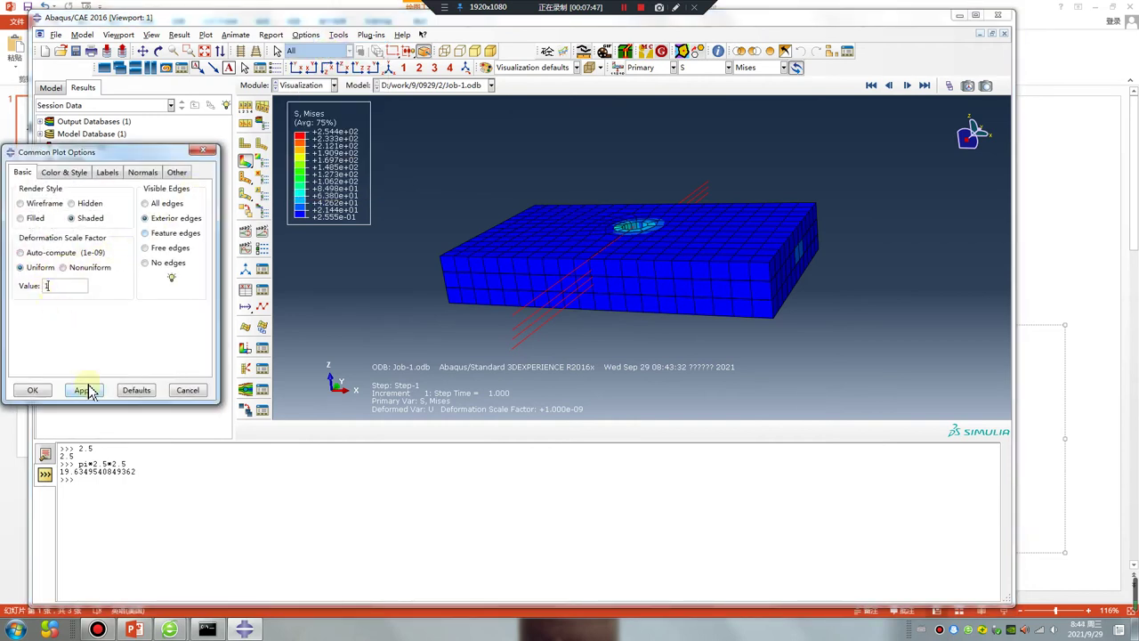
left_click(89, 391)
left_click(48, 397)
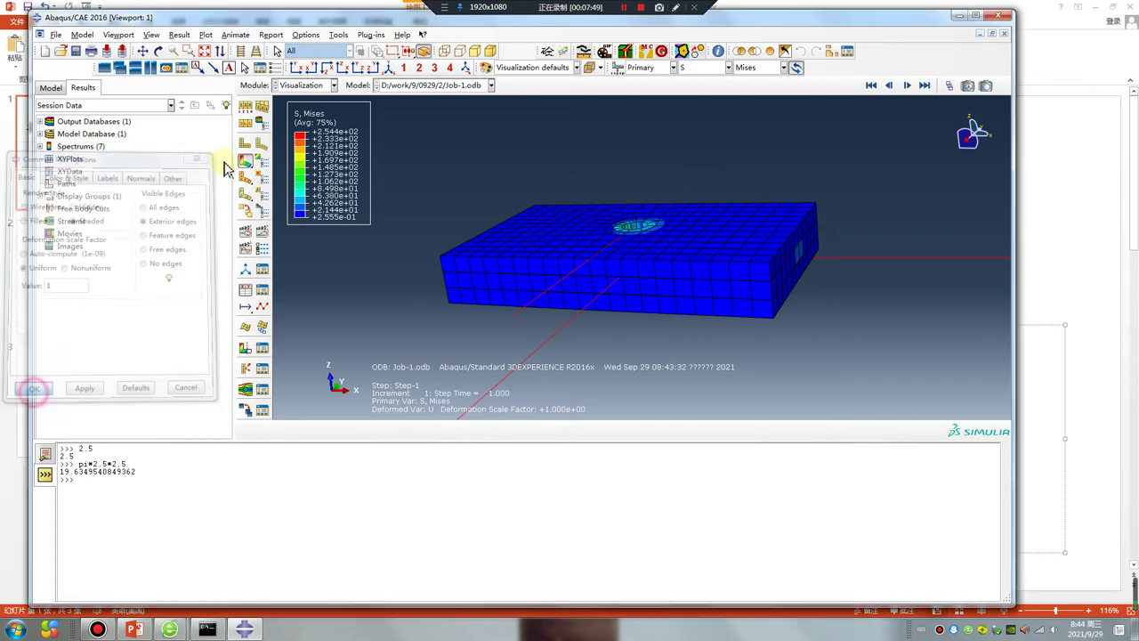
left_click(307, 85)
Step: Turn on nonlinear geometry (Nlgeom) in Step-1
left_click(297, 164)
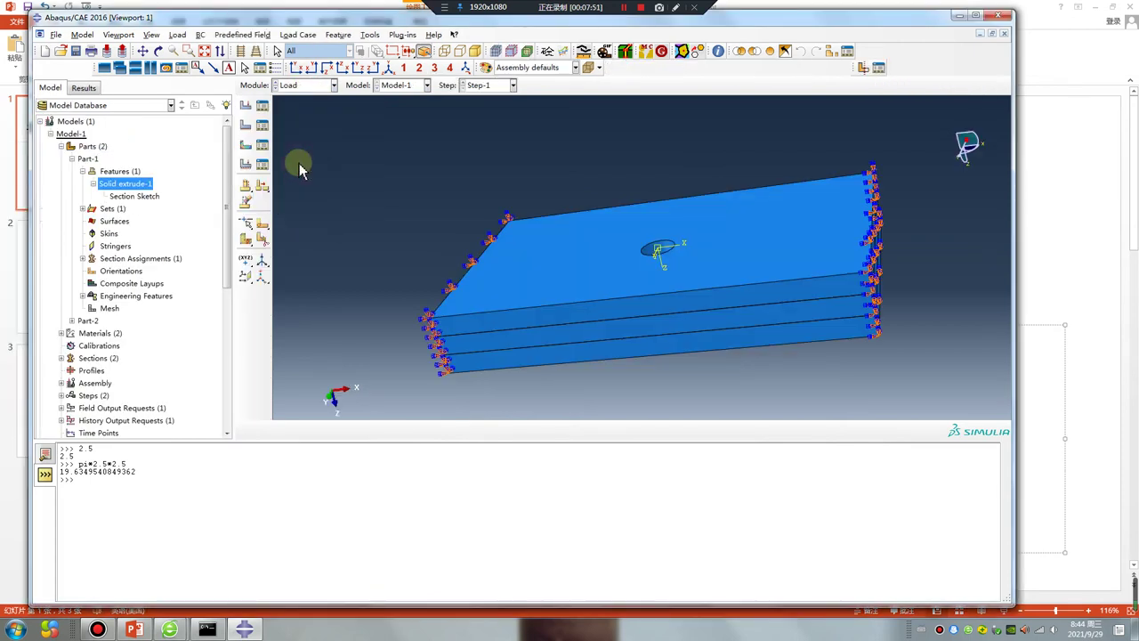
left_click(303, 86)
left_click(294, 136)
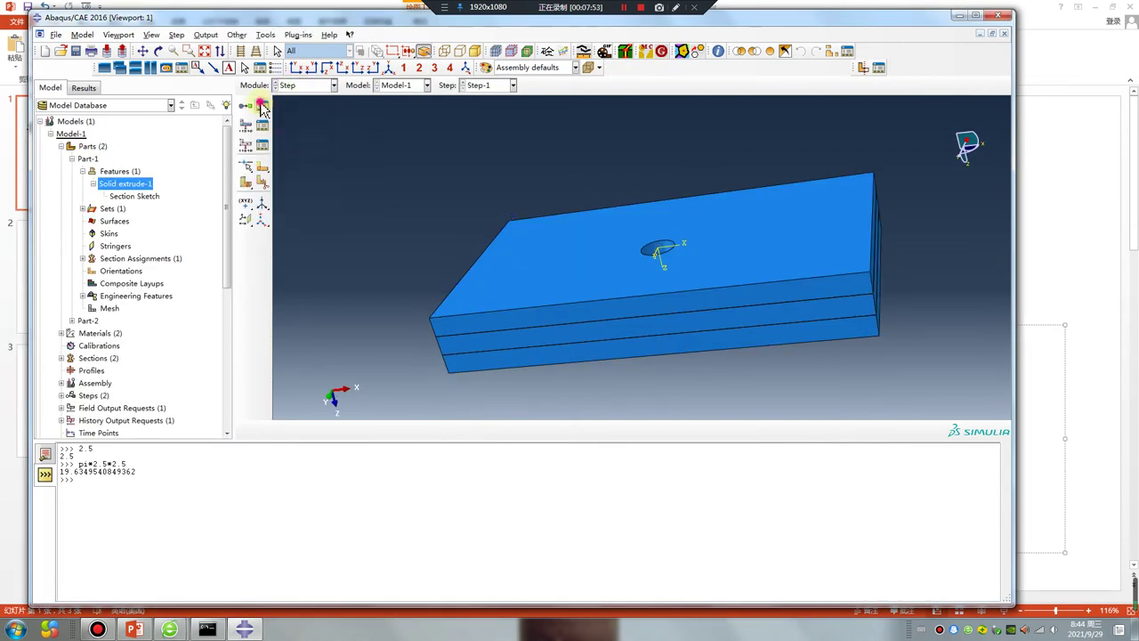
left_click(262, 105)
double_click(275, 259)
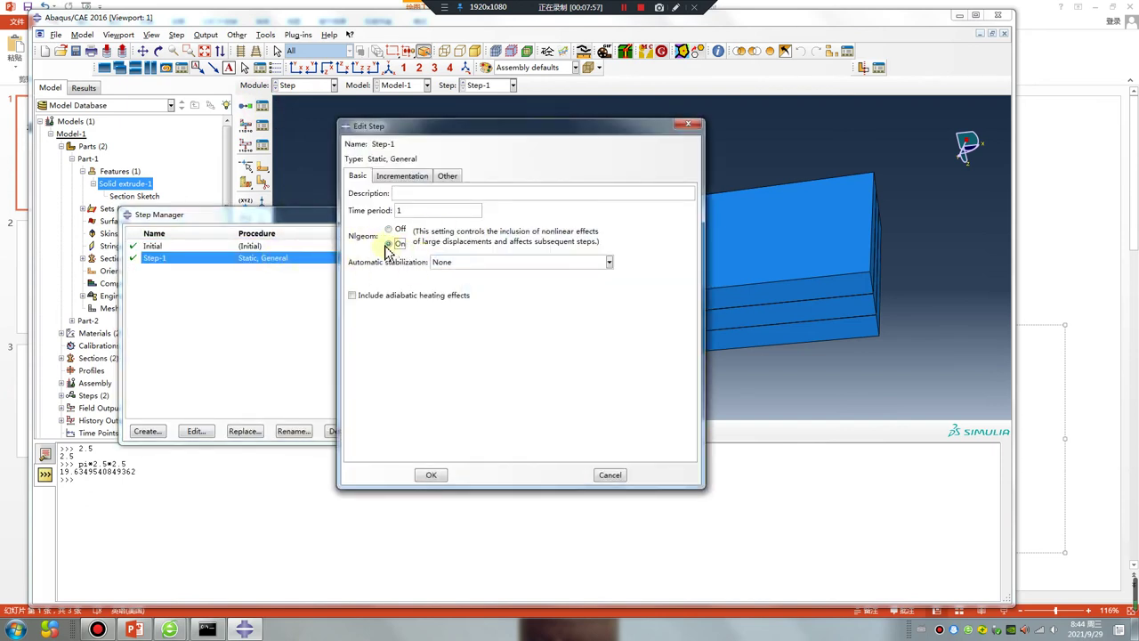
left_click(438, 478)
left_click(450, 215)
Step: Resubmit Job-1, overwriting old files, and plot the new Mises stress contours
left_click(303, 85)
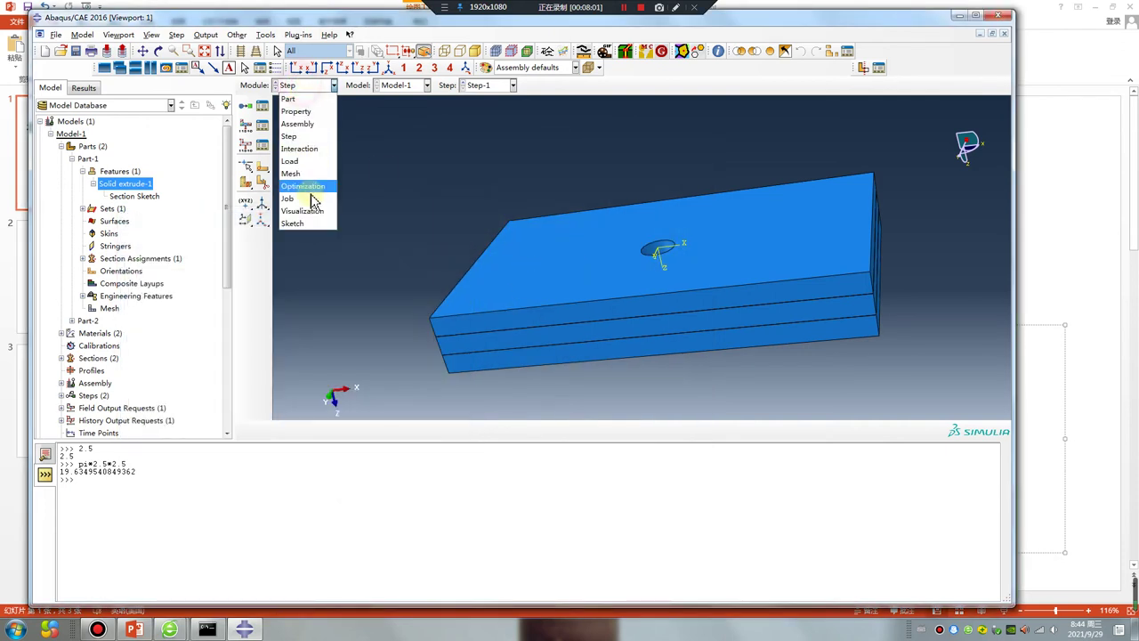
left_click(310, 199)
left_click(398, 252)
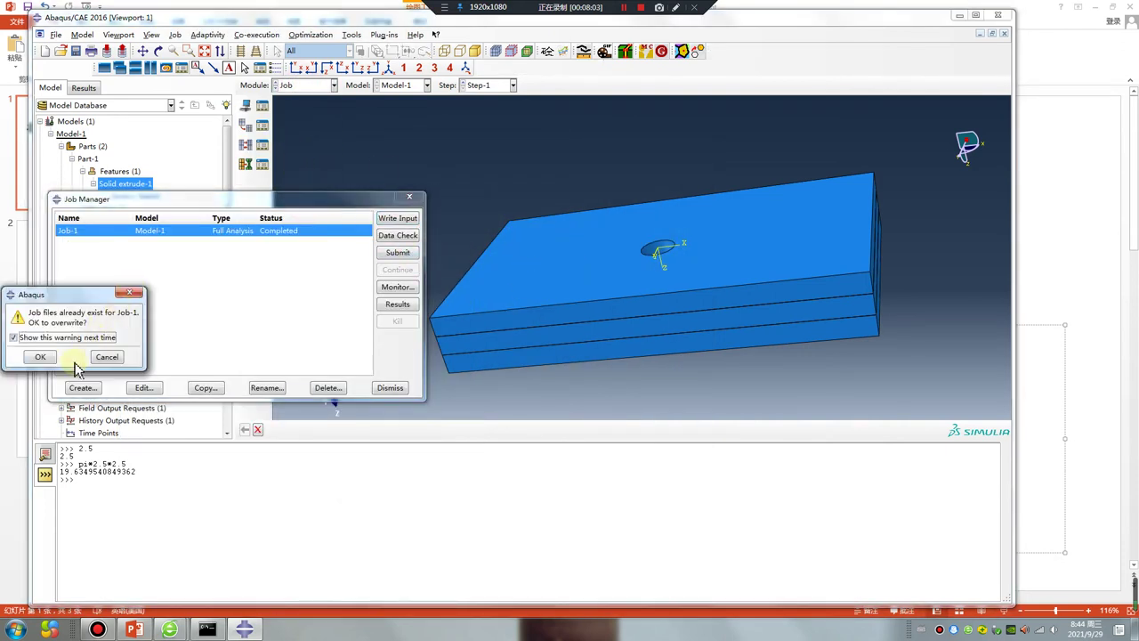
left_click(43, 357)
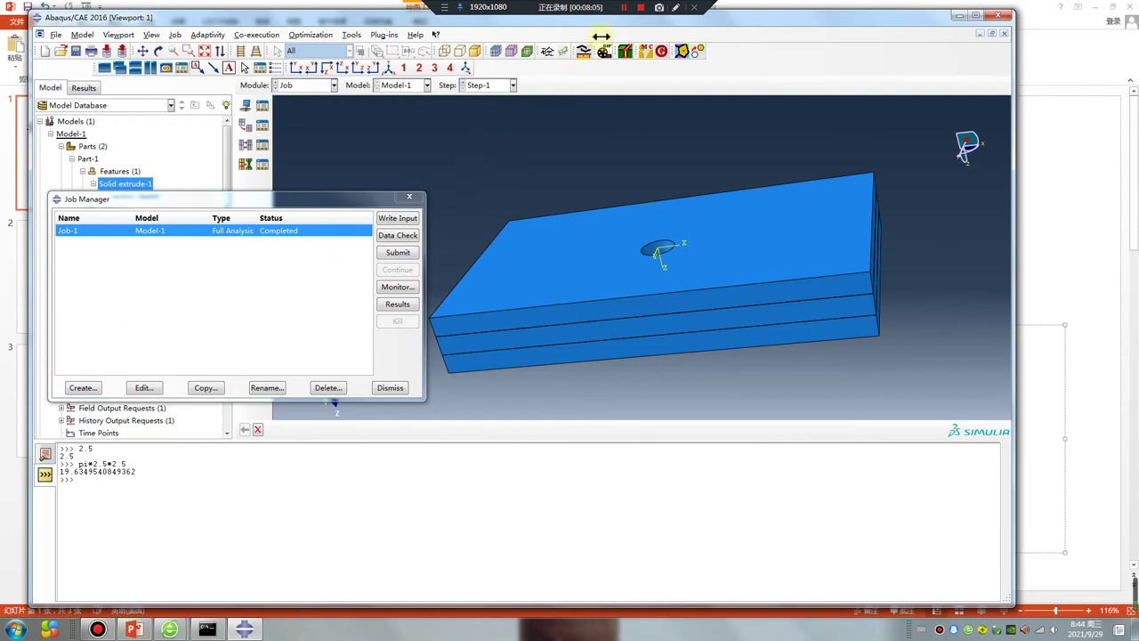
left_click(398, 303)
left_click(246, 161)
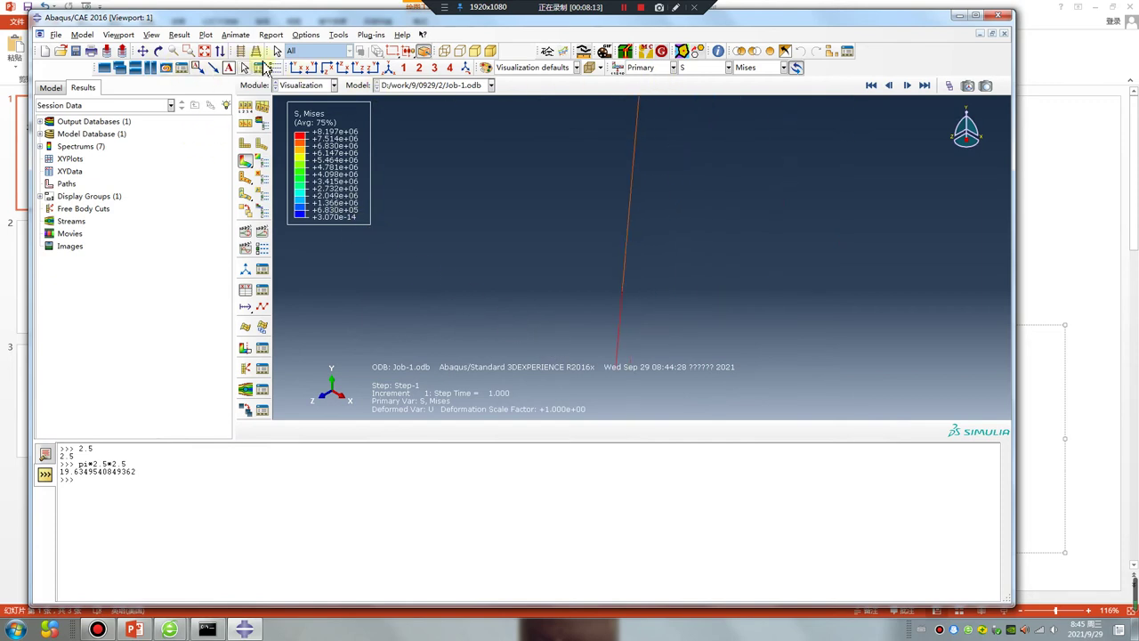
Step: Fit the model, compare increments 0 and 1, and zoom in on the bolt hole
left_click(210, 51)
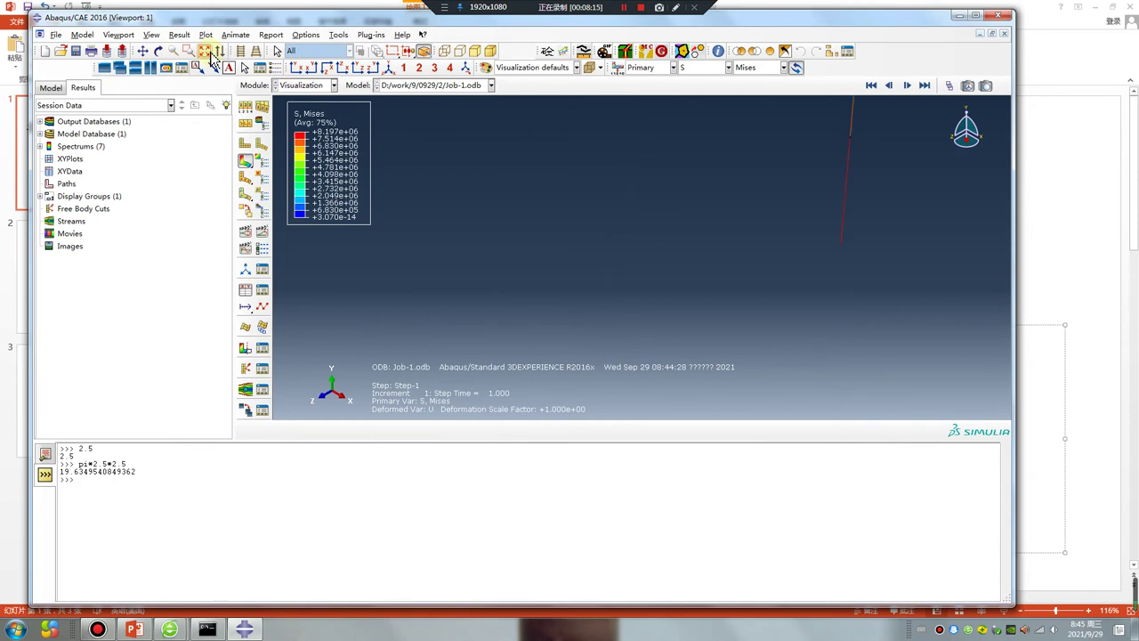
left_click(889, 85)
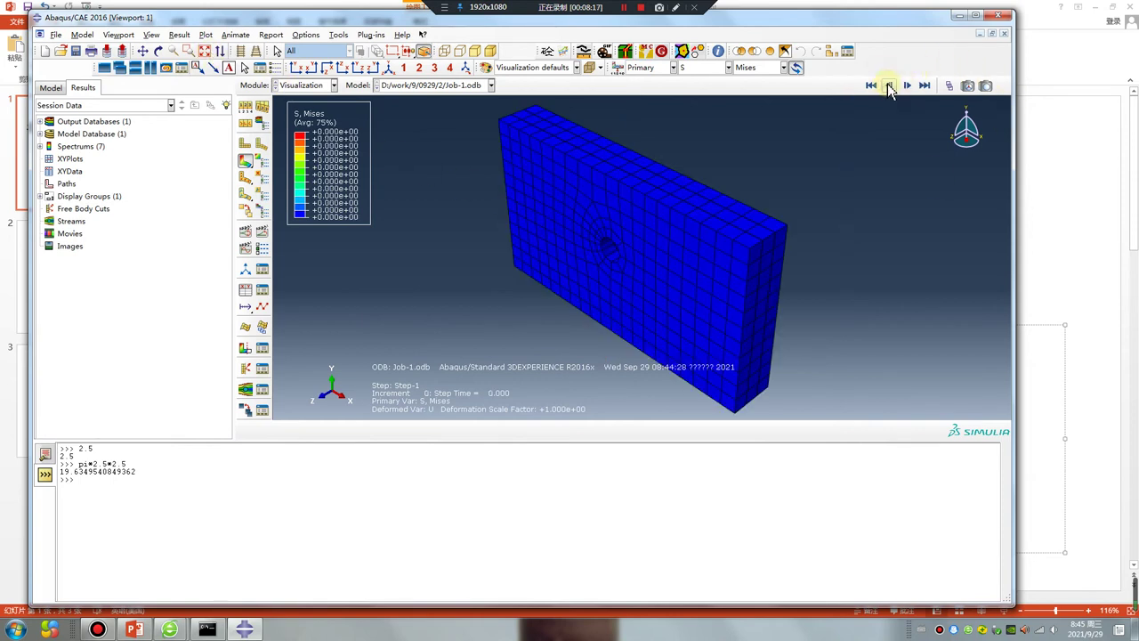
mouse_move(673, 240)
left_mouse_down("ctrl+alt")
mouse_move(724, 195)
mouse_move(740, 157)
left_mouse_up("ctrl+alt")
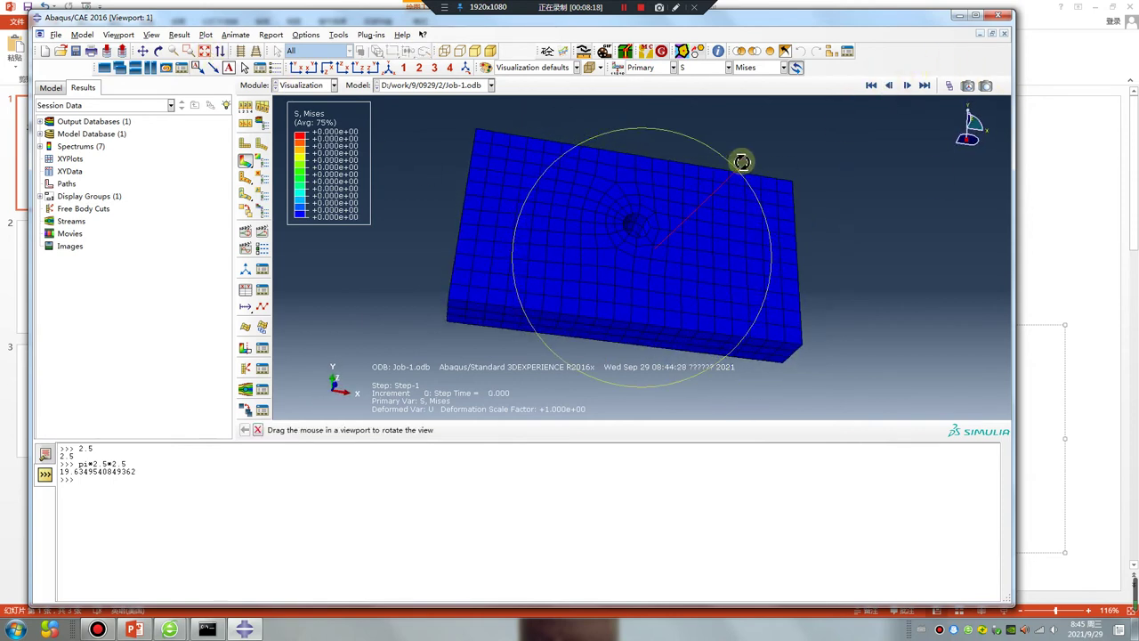
left_click(906, 87)
mouse_move(587, 389)
left_mouse_down("ctrl+alt")
mouse_move(579, 362)
mouse_move(656, 330)
left_mouse_up("ctrl+alt")
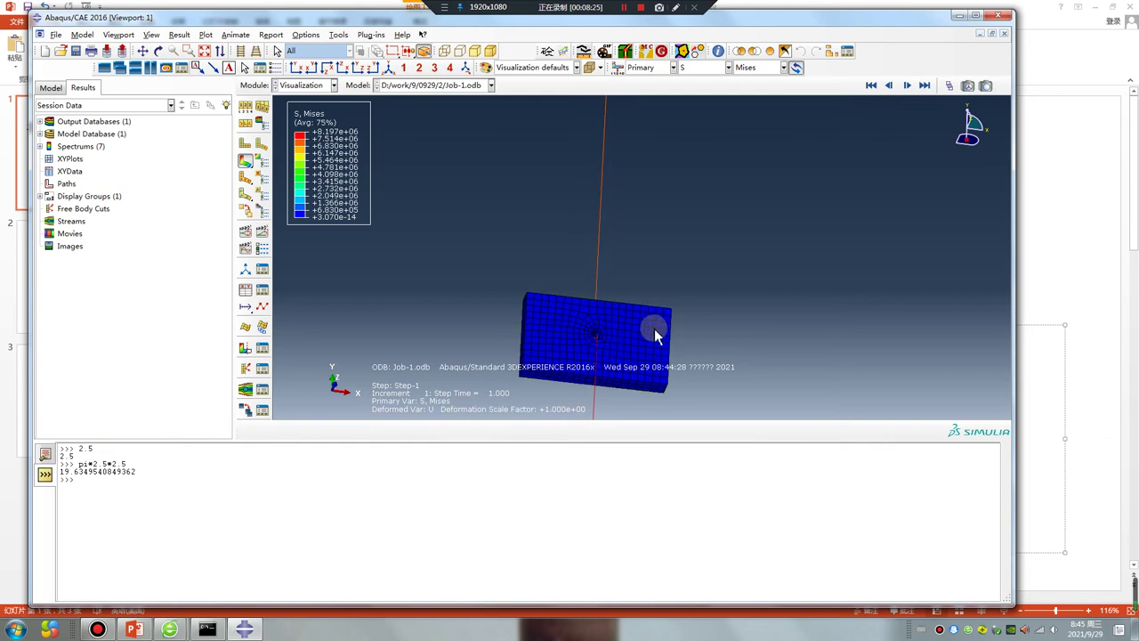
scroll(592, 337, "up", 2)
scroll(593, 337, "up", 3)
scroll(593, 337, "up", 2)
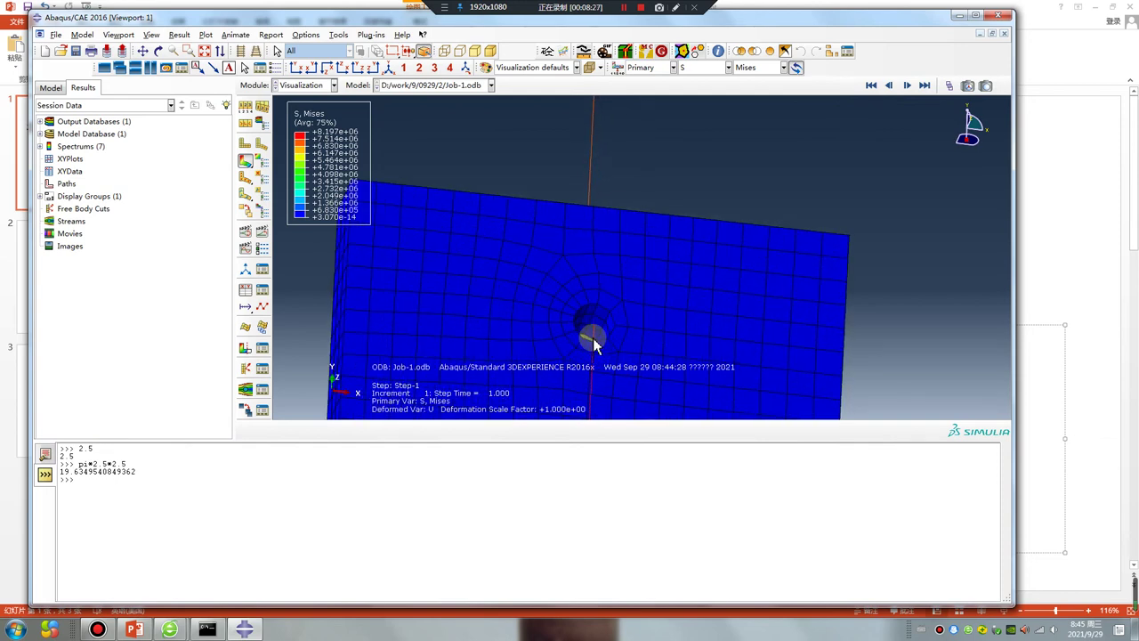
Step: Review coupling constraints Constraint-1 and Constraint-2 in the Interaction module
left_click(305, 84)
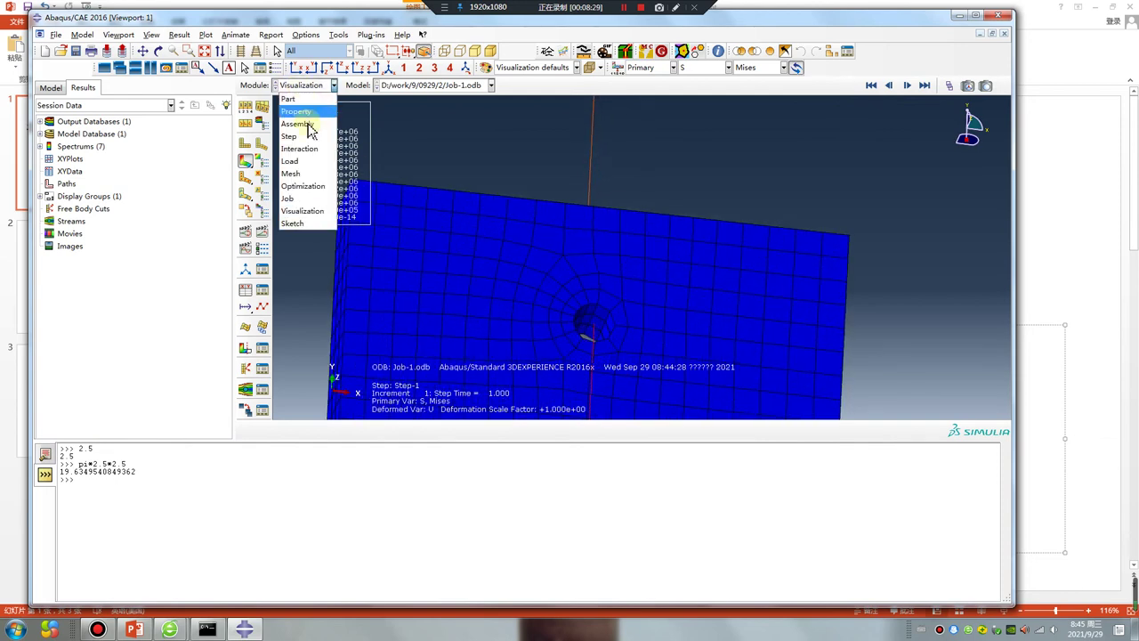
left_click(303, 159)
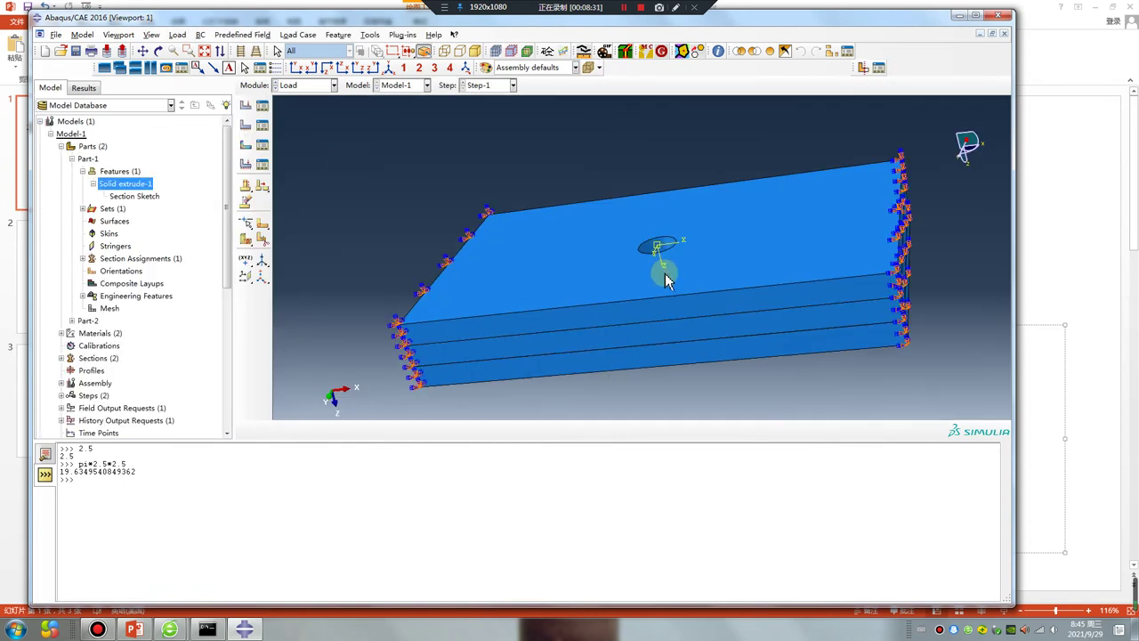
scroll(658, 258, "up", 4)
left_click(317, 86)
left_click(320, 149)
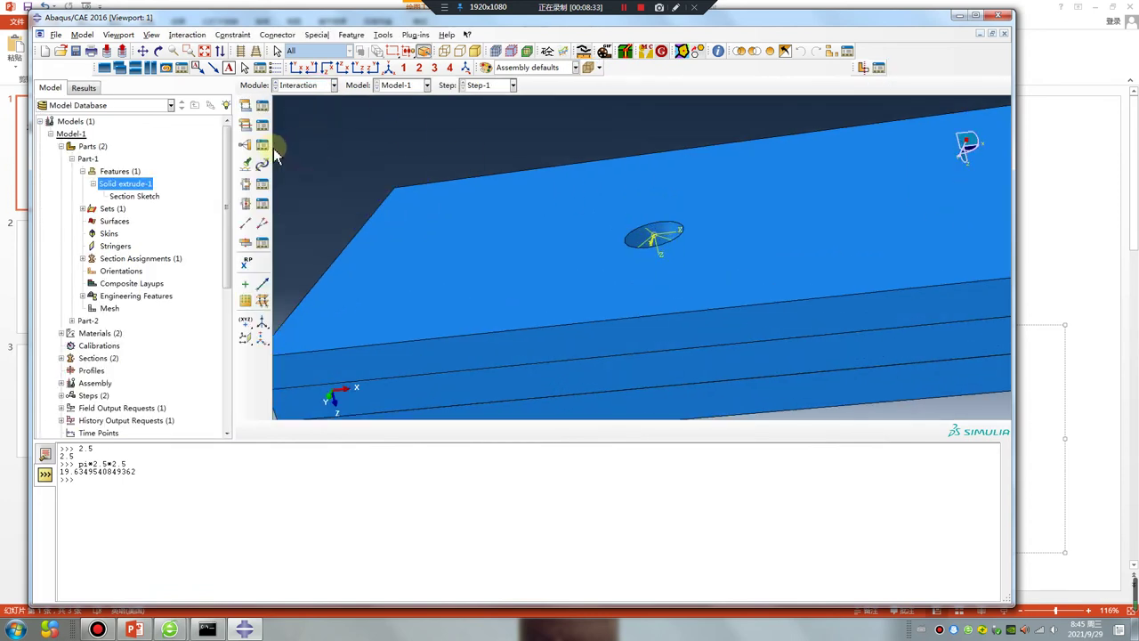
left_click(261, 145)
double_click(853, 217)
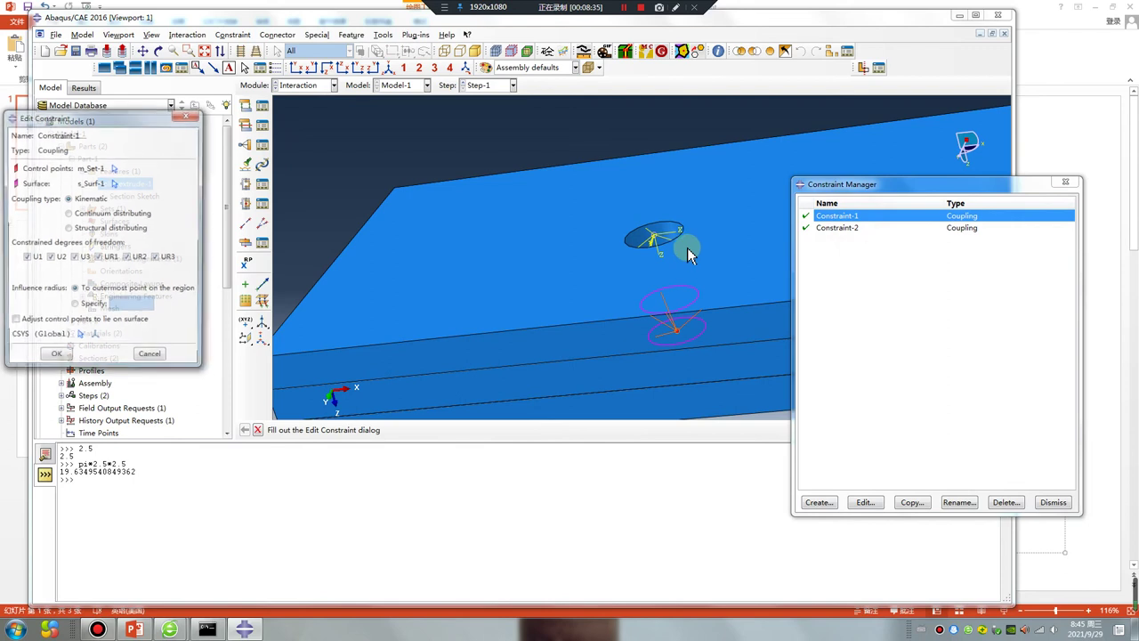
left_click_drag(678, 295, 775, 246, "ctrl+alt")
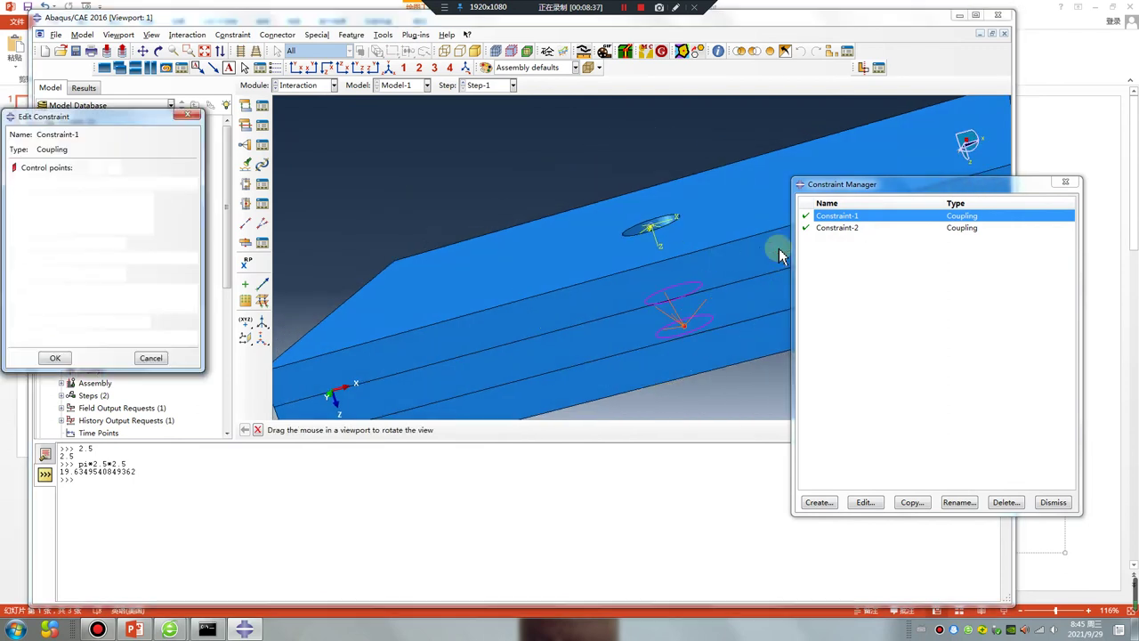
double_click(827, 229)
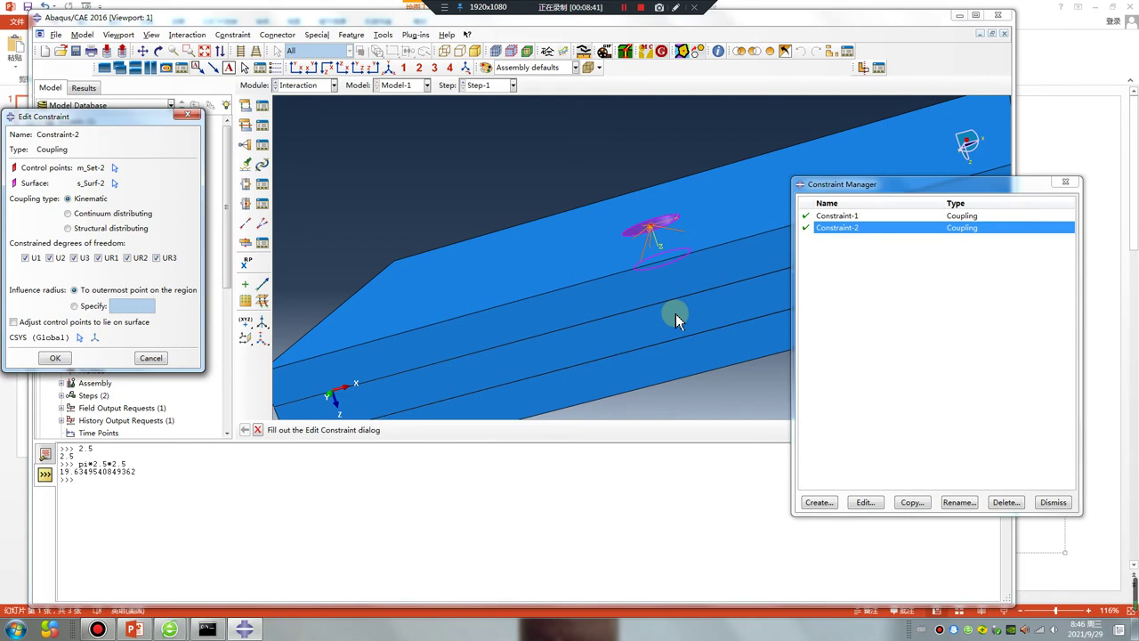
Step: Recheck the -300 bolt temperature field in Step-1, then bring up the job list
left_click(314, 85)
left_click(302, 160)
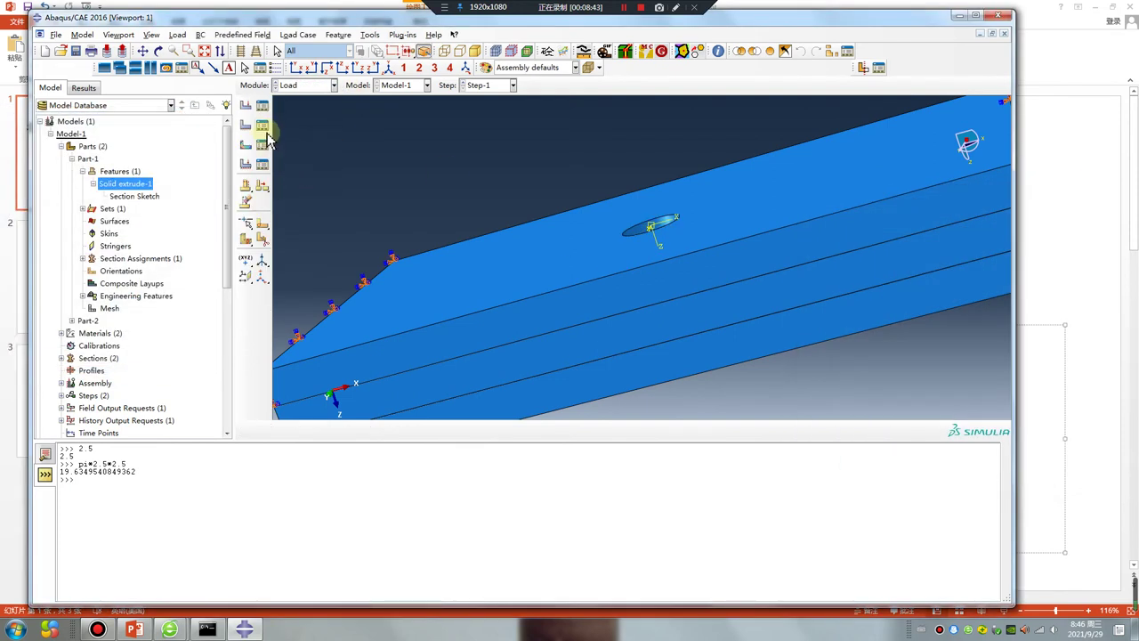
left_click(262, 150)
double_click(354, 387)
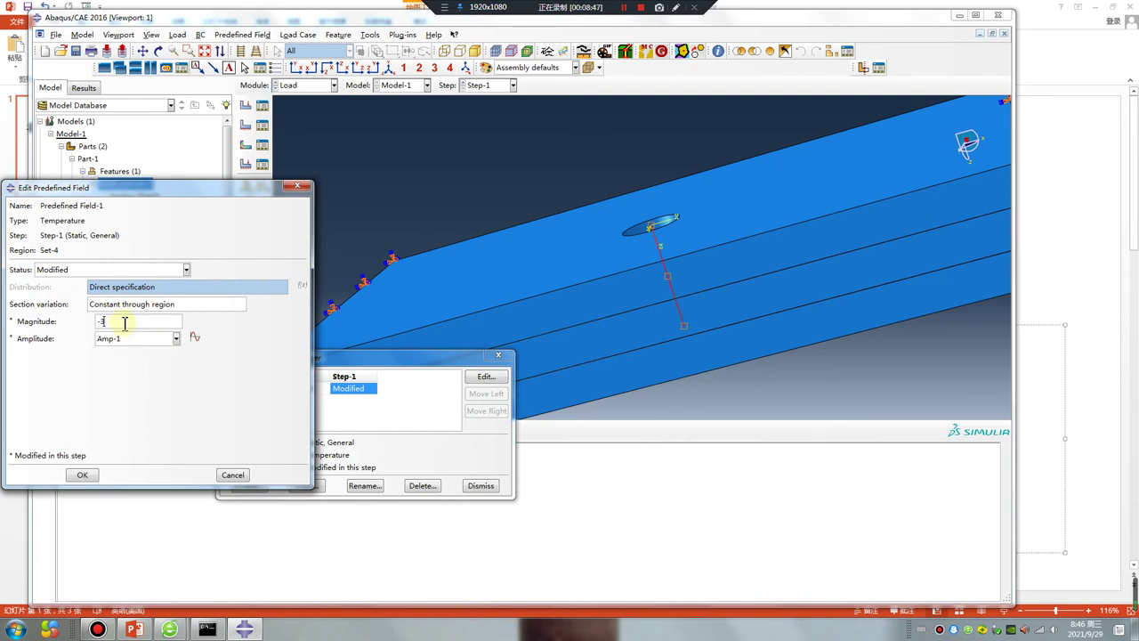
left_click(82, 475)
left_click(500, 354)
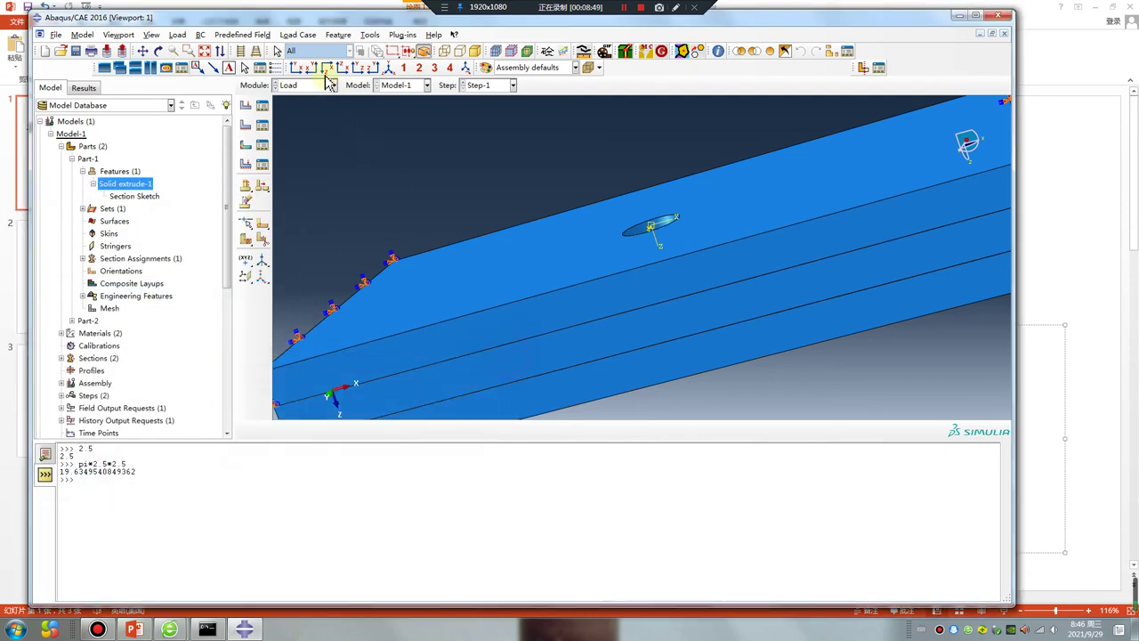
left_click(299, 86)
left_click(294, 198)
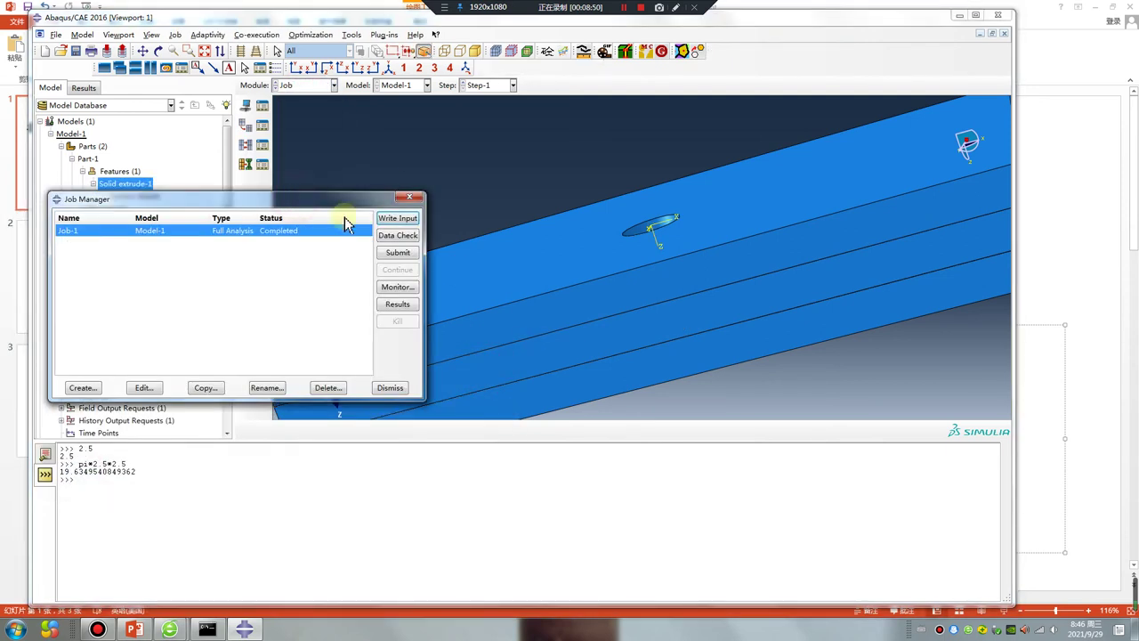
Step: Resubmit Job-1 over the old files, monitor it to completion, and open its results
left_click(397, 254)
left_click(36, 357)
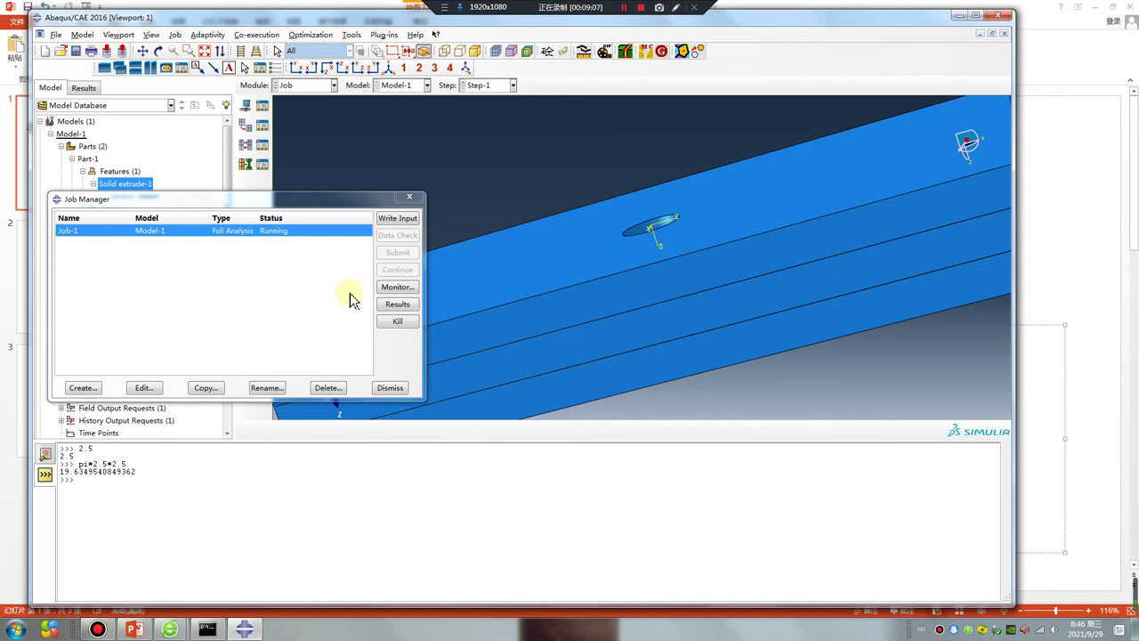
left_click(396, 288)
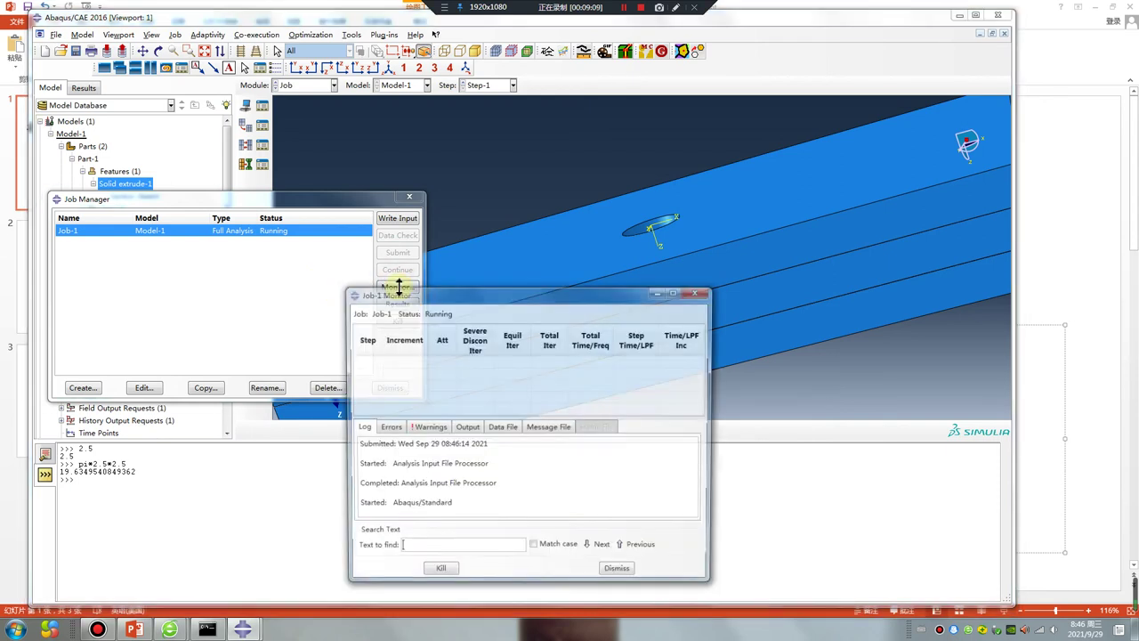
left_click(700, 292)
left_click(397, 303)
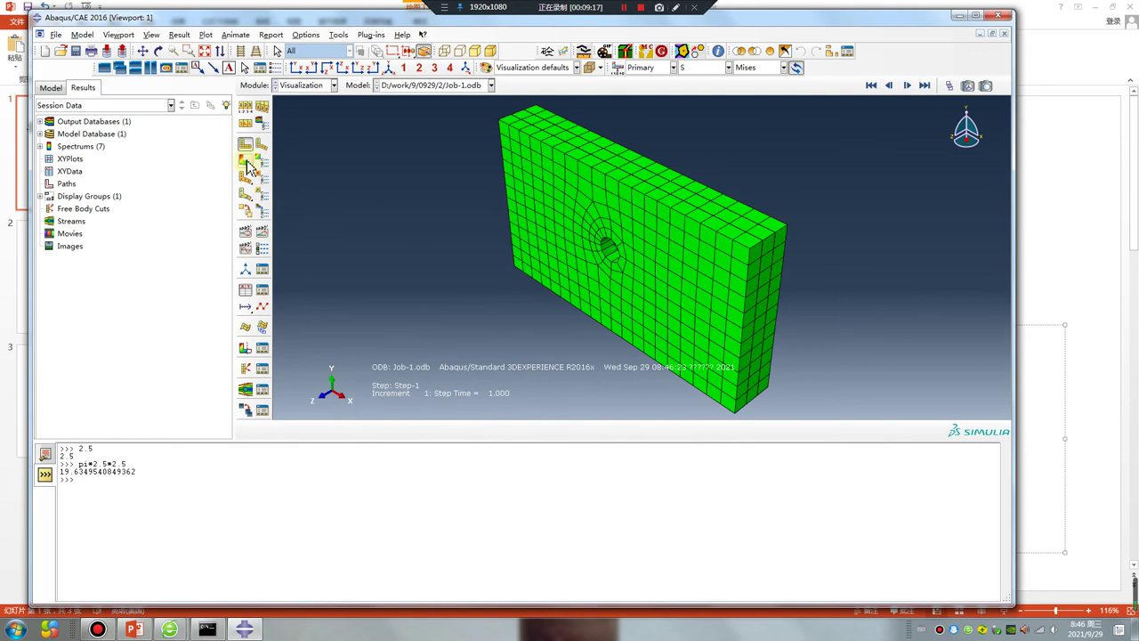
Step: Plot Mises contours on the deformed Job-1 shape, peaking near 7.8e6, and zoom out
left_click(249, 166)
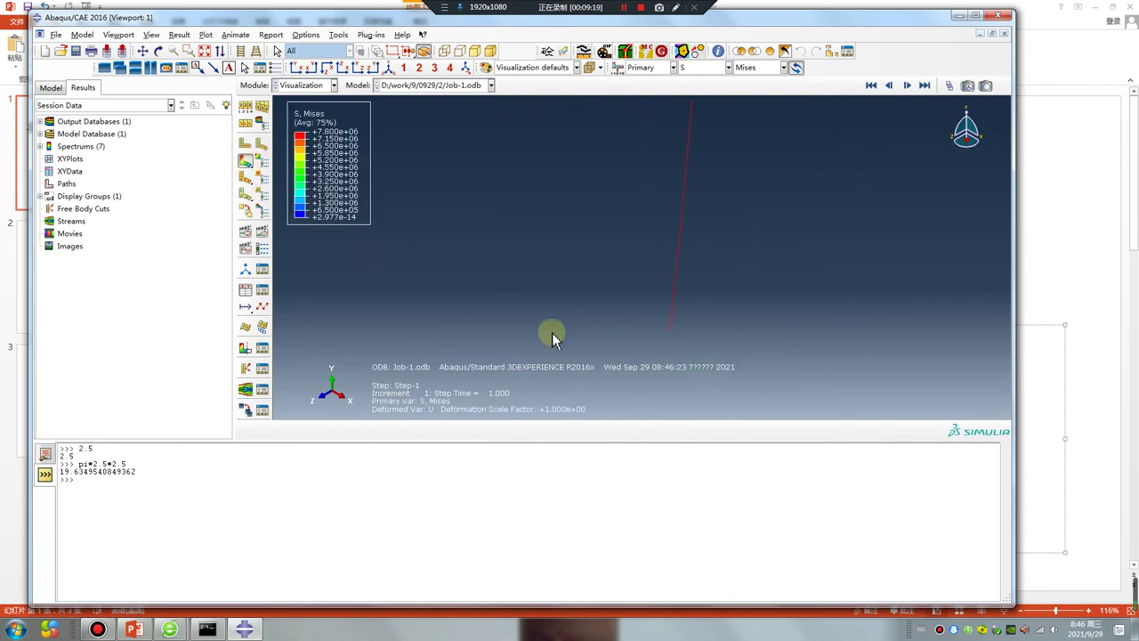
scroll(554, 331, "down", 2)
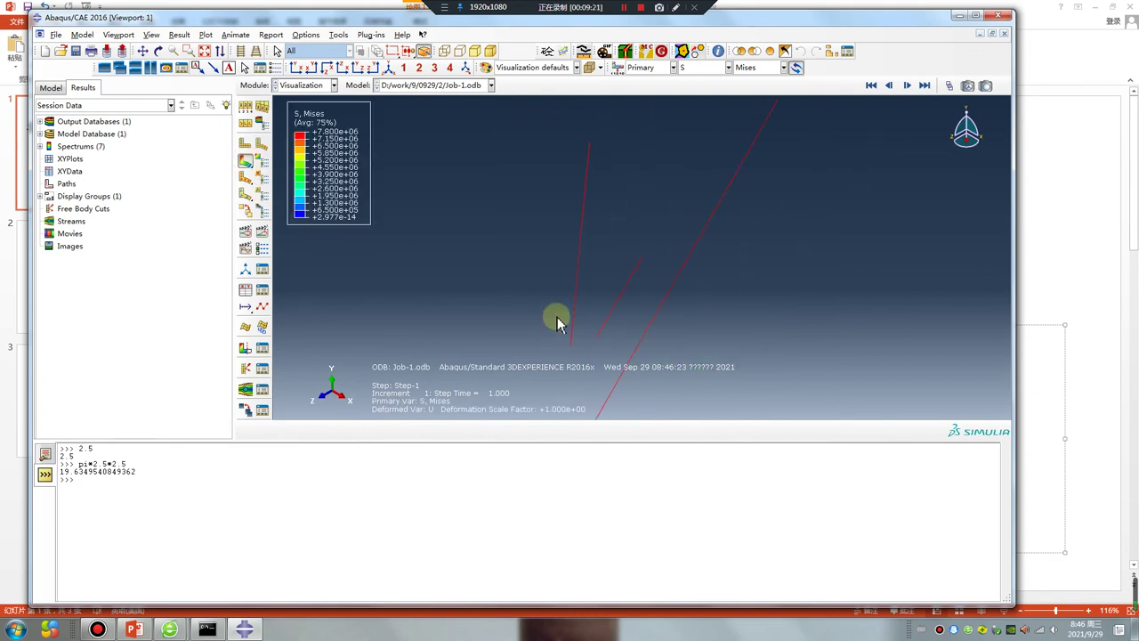
scroll(556, 322, "down", 1)
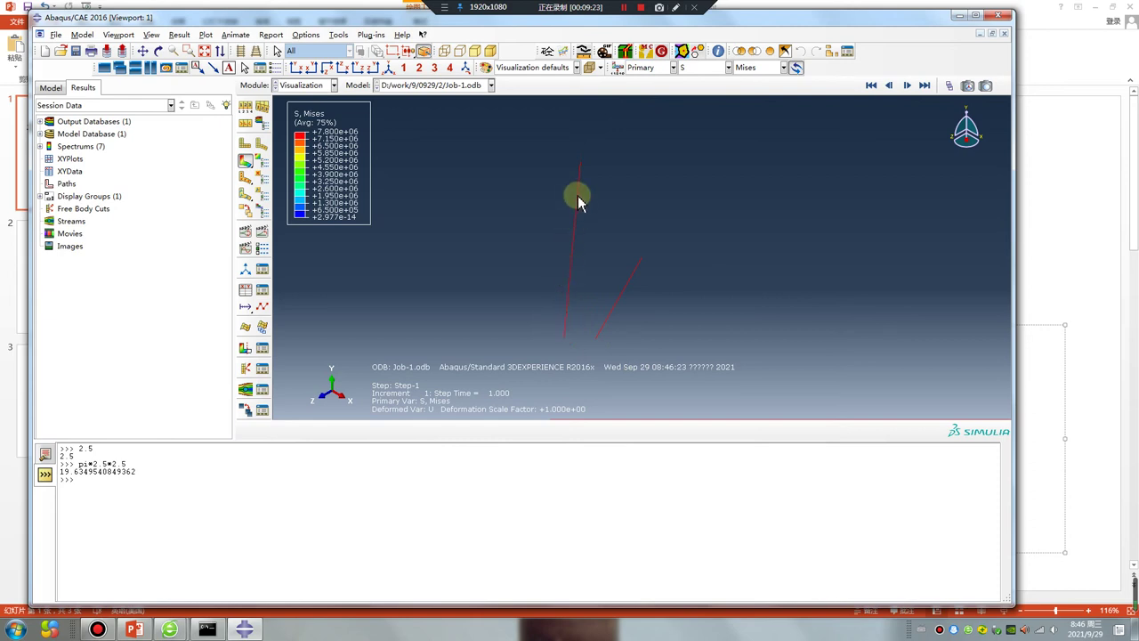
left_click(302, 85)
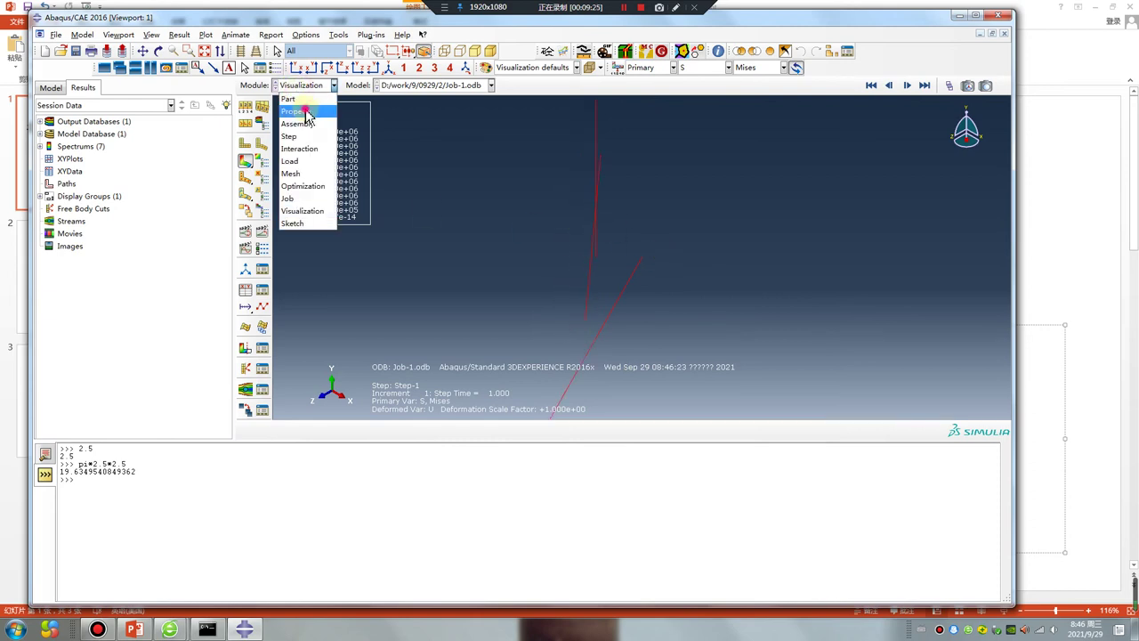
left_click(278, 113)
Step: Review Material-1's elastic properties and Material-2's 1.2e-5 thermal expansion coefficient
left_click(264, 106)
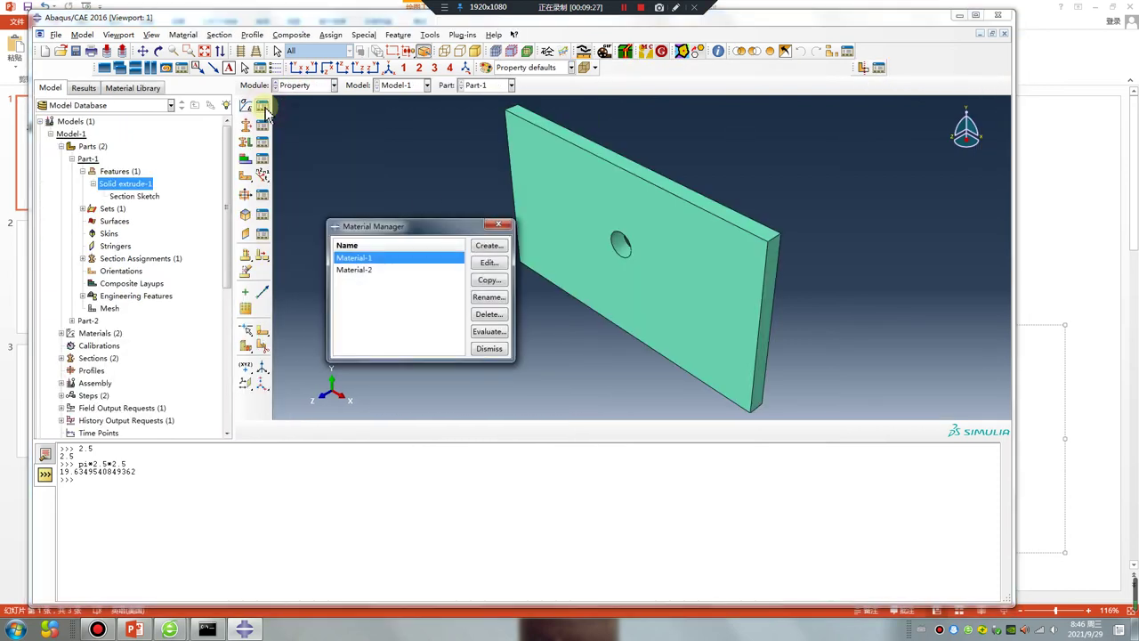
double_click(361, 260)
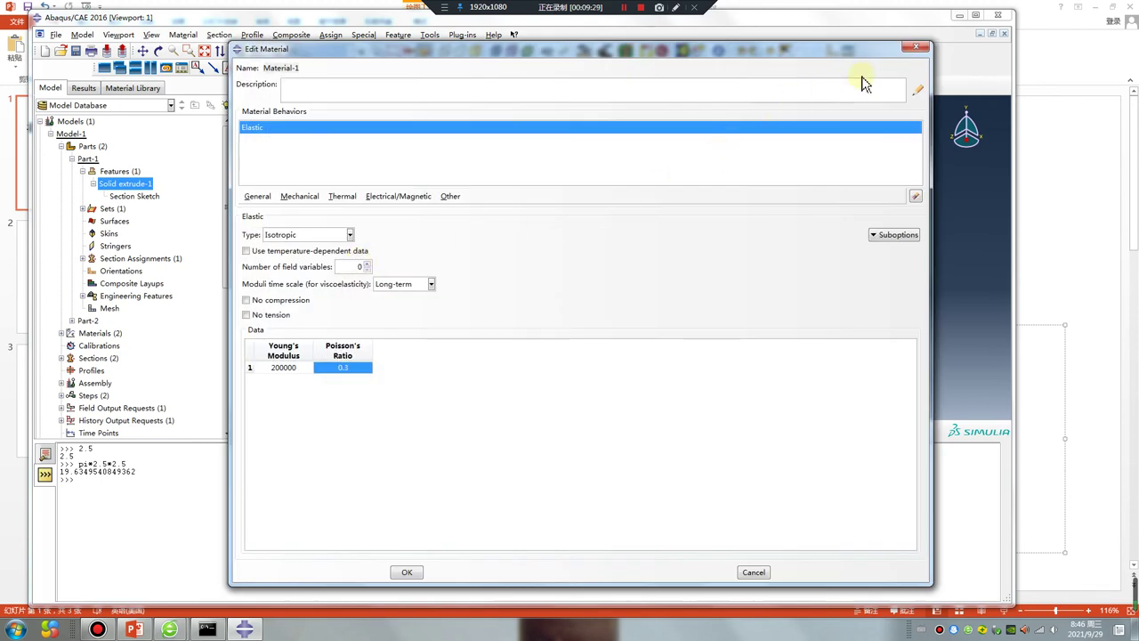
left_click(920, 49)
double_click(356, 267)
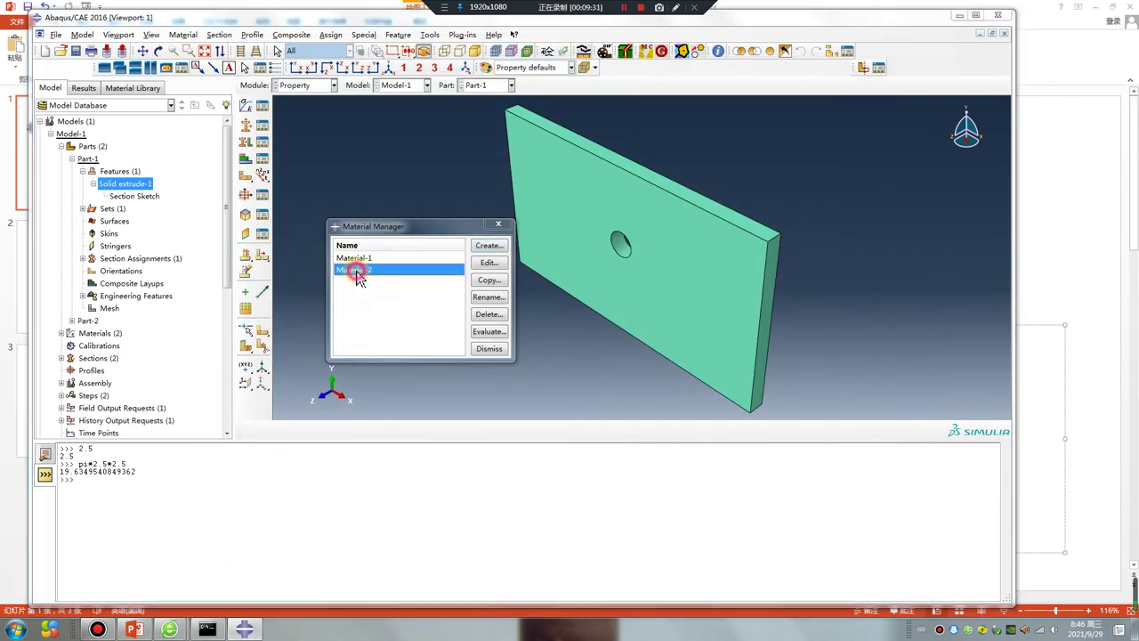
left_click(258, 139)
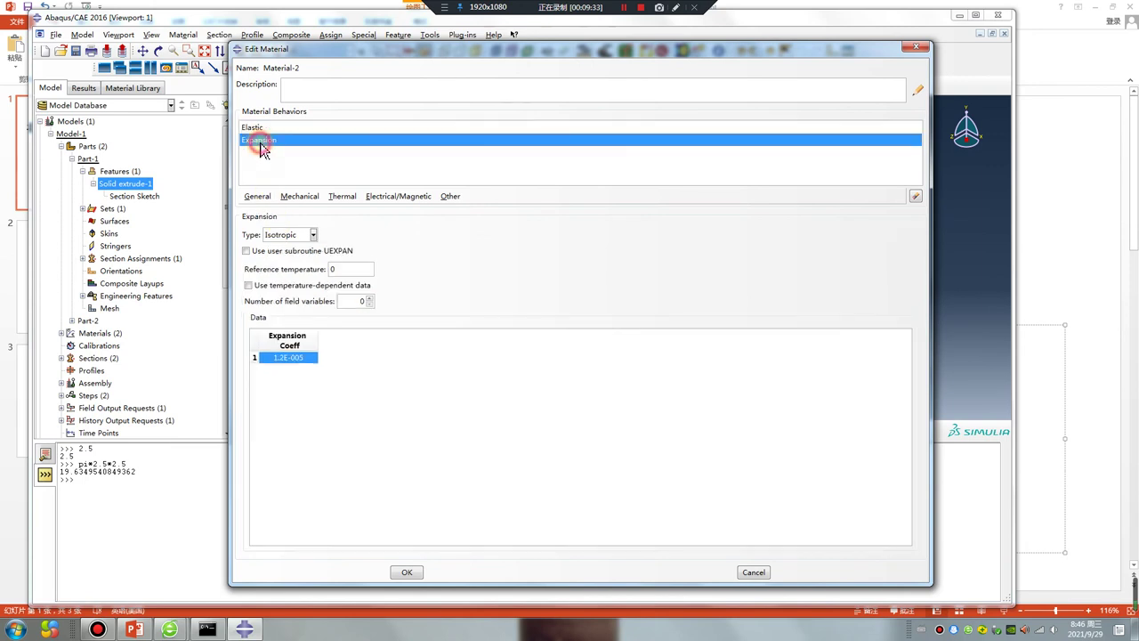
left_click(919, 50)
Step: Check Part-2's Section-2 truss section assignment without changes
left_click(511, 85)
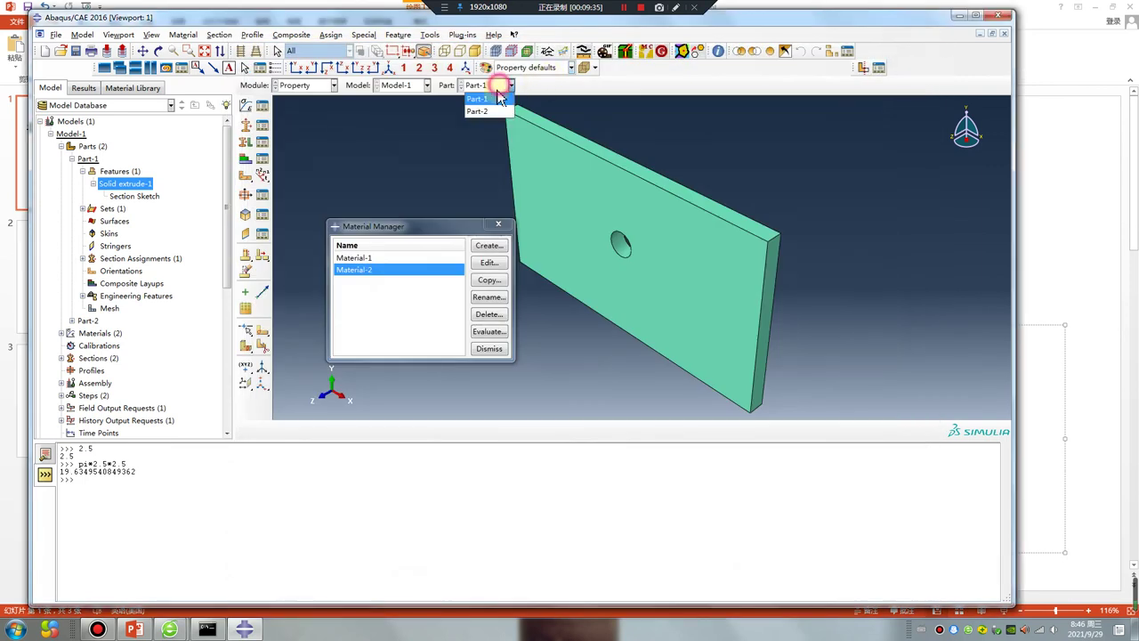
left_click(476, 109)
left_click(262, 158)
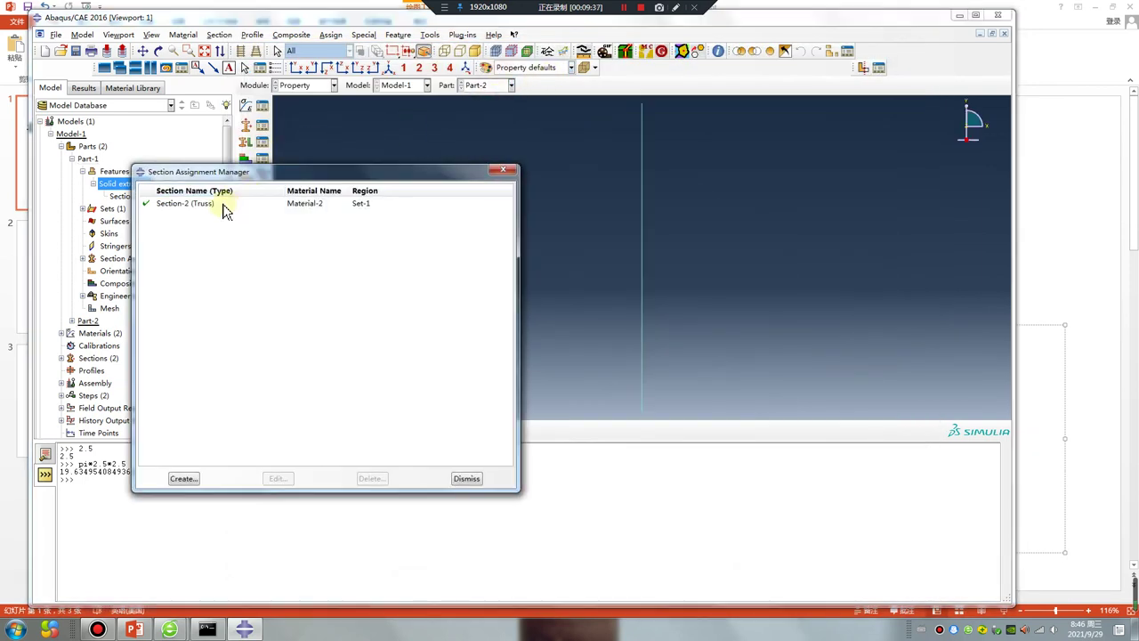
double_click(224, 204)
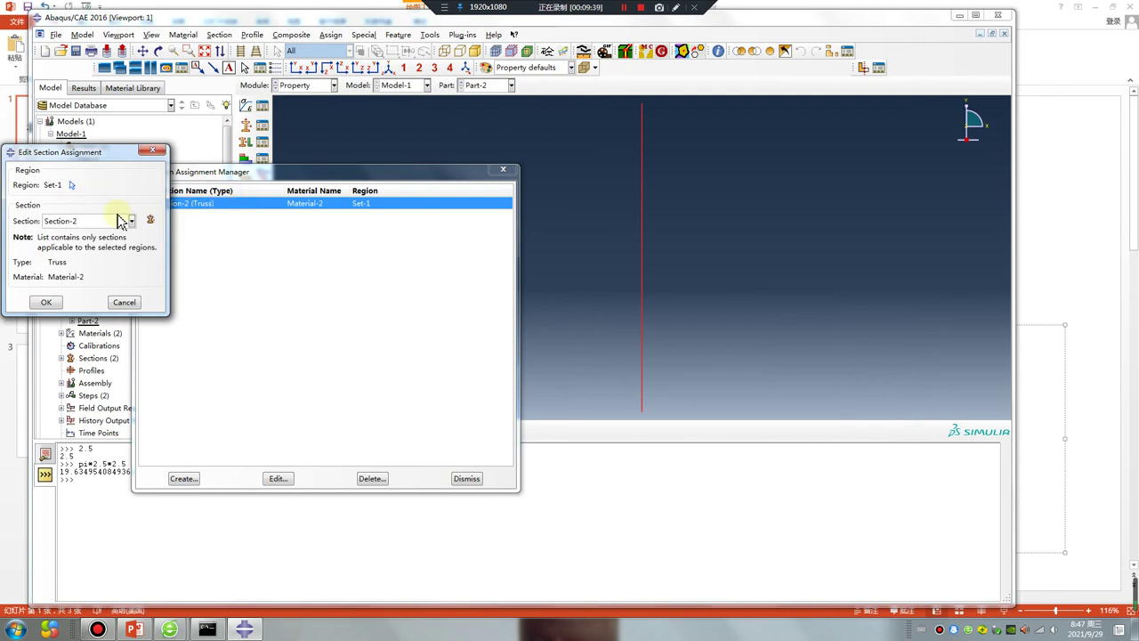
left_click(153, 152)
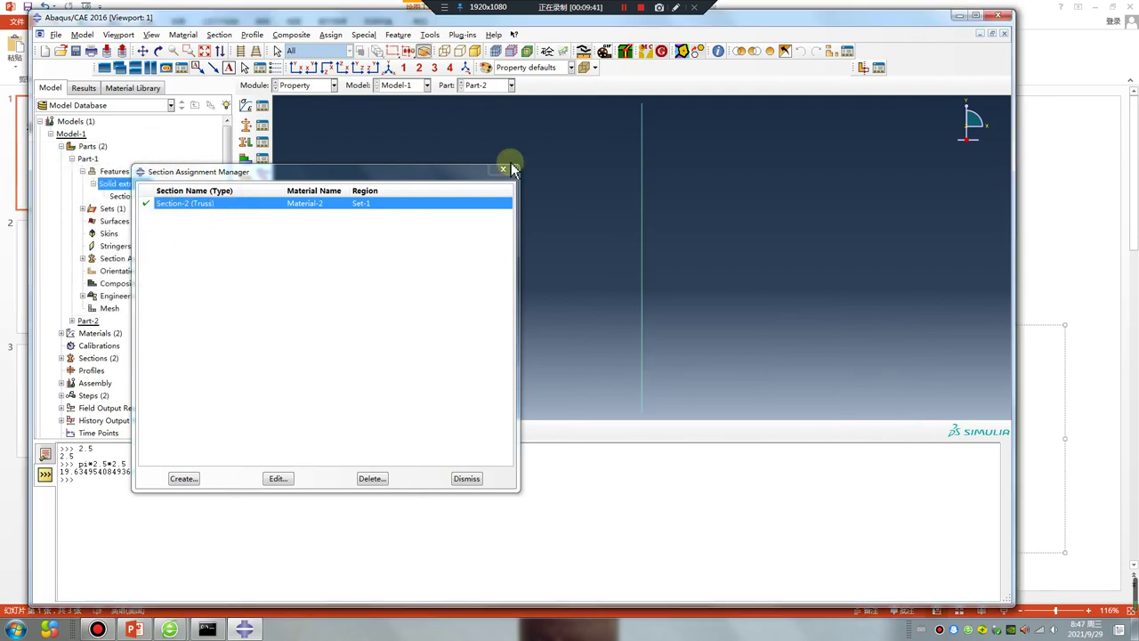
left_click(511, 171)
left_click(501, 227)
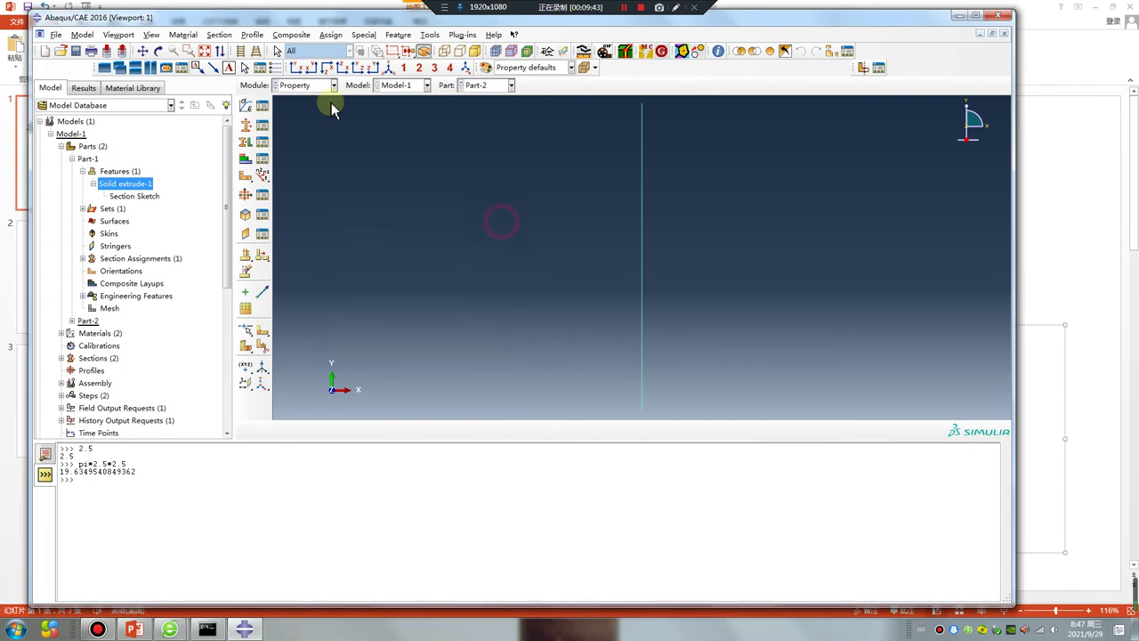
left_click(321, 84)
left_click(307, 124)
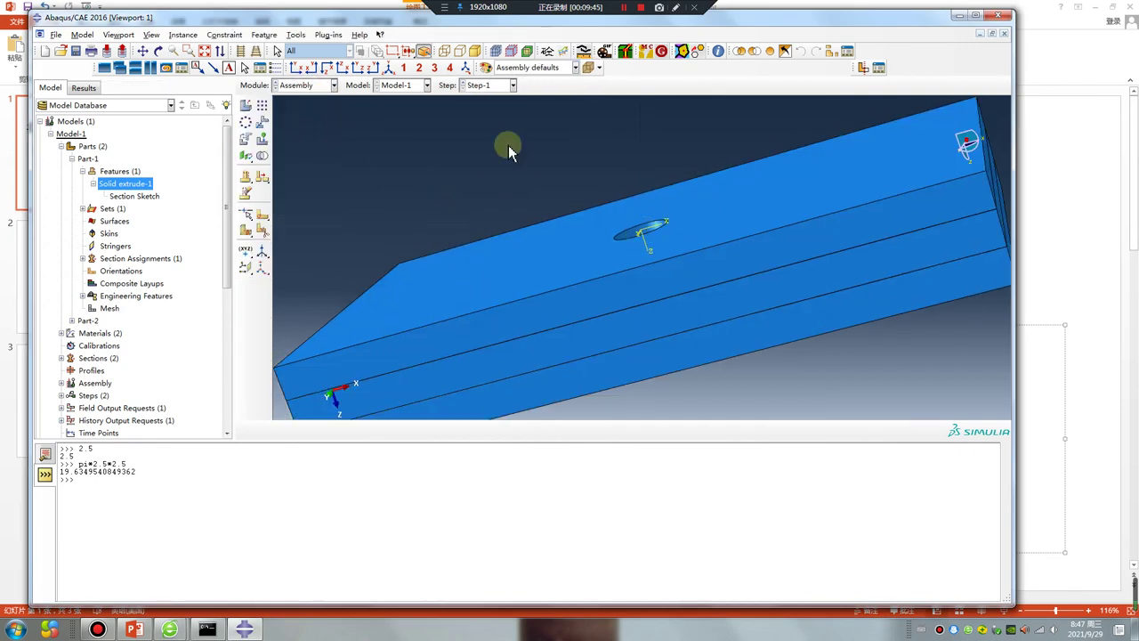
Step: Enable beam profile rendering so the truss bolt shows as a round rod in the hole
left_click(151, 35)
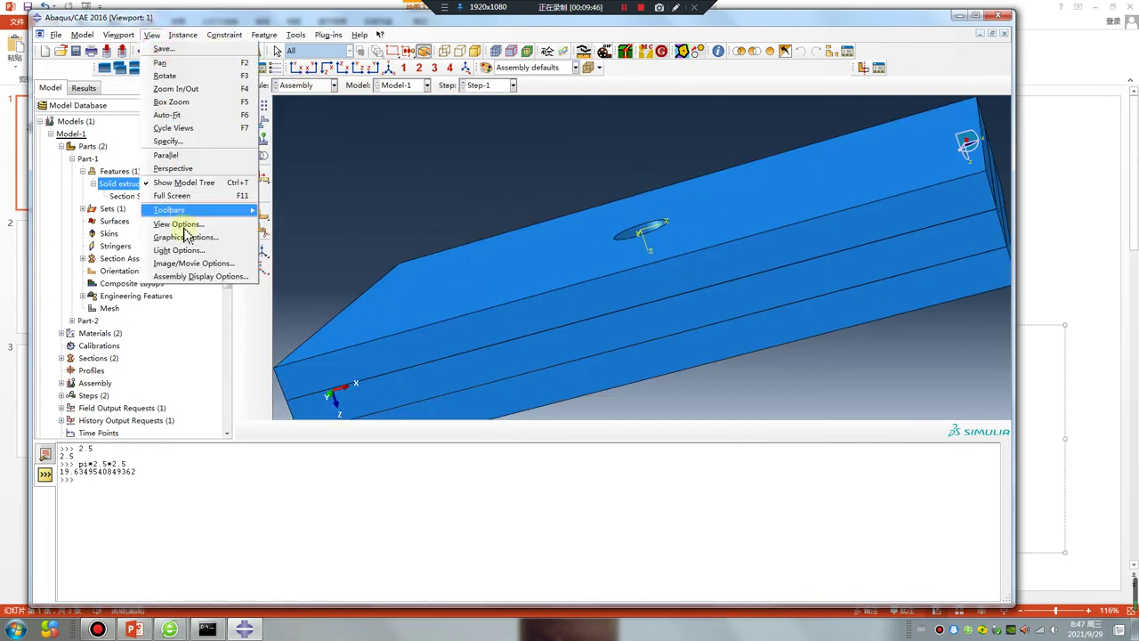
left_click(198, 277)
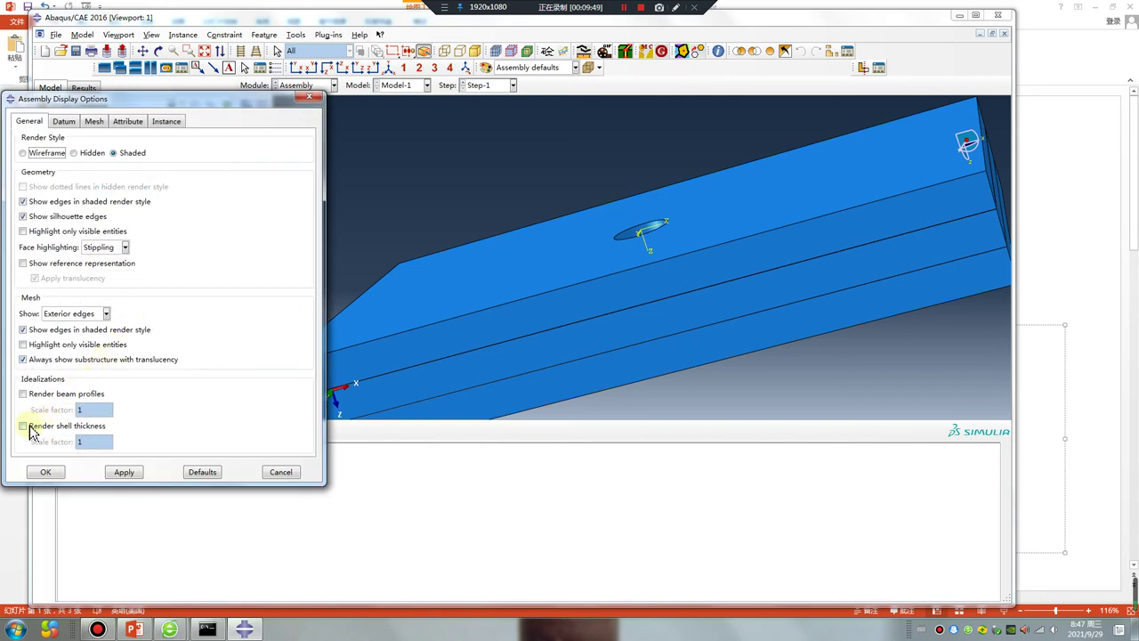
left_click(24, 394)
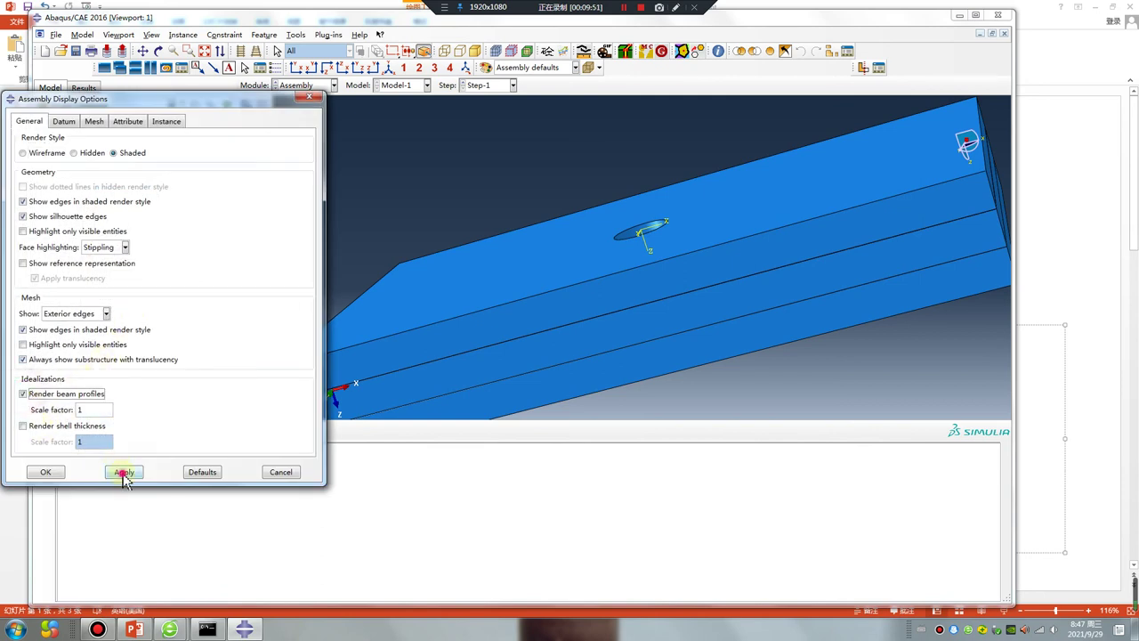
left_click(123, 472)
mouse_move(669, 310)
left_mouse_down("ctrl+alt")
mouse_move(653, 241)
mouse_move(692, 364)
mouse_move(645, 266)
left_mouse_up("ctrl+alt")
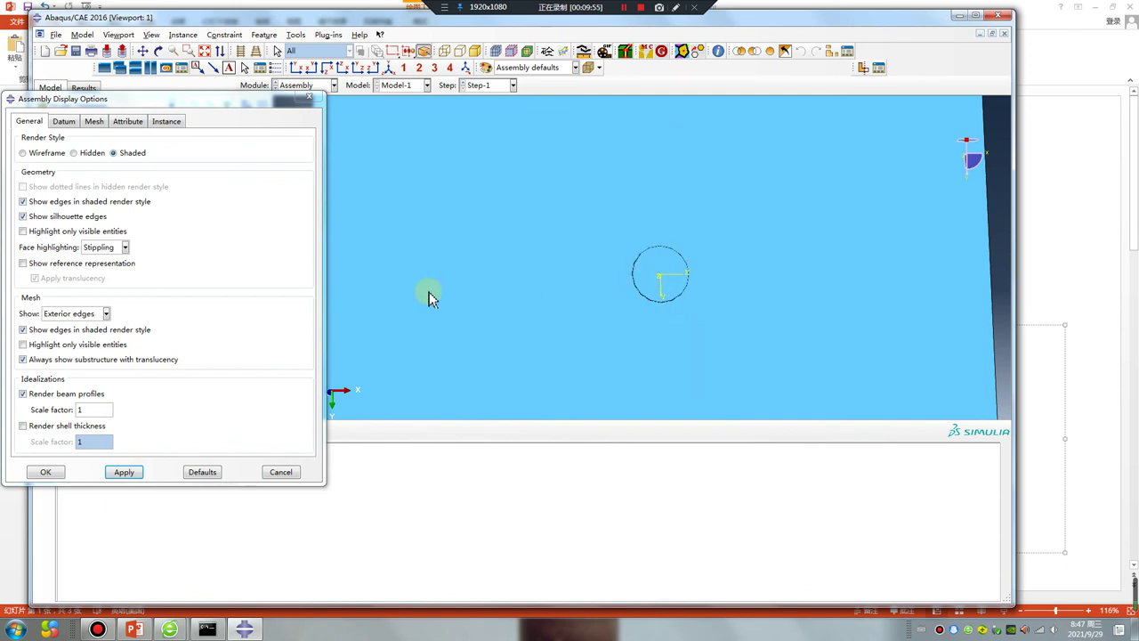
left_click(312, 100)
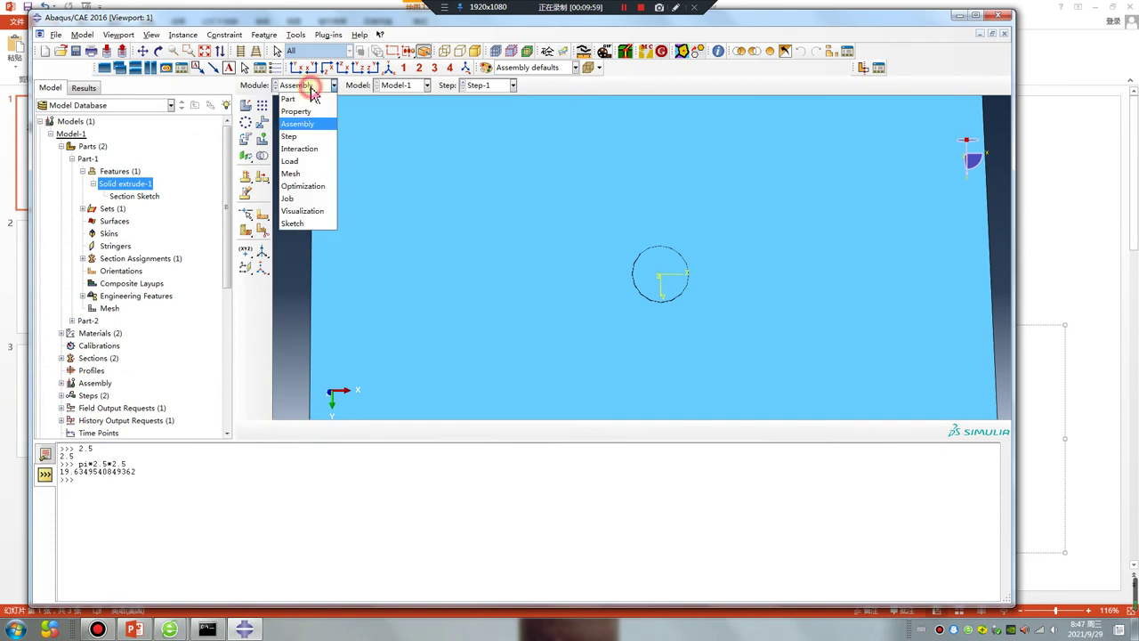
Step: Suppress the old CP-1 and CP-2 contact pair interactions
left_click(301, 149)
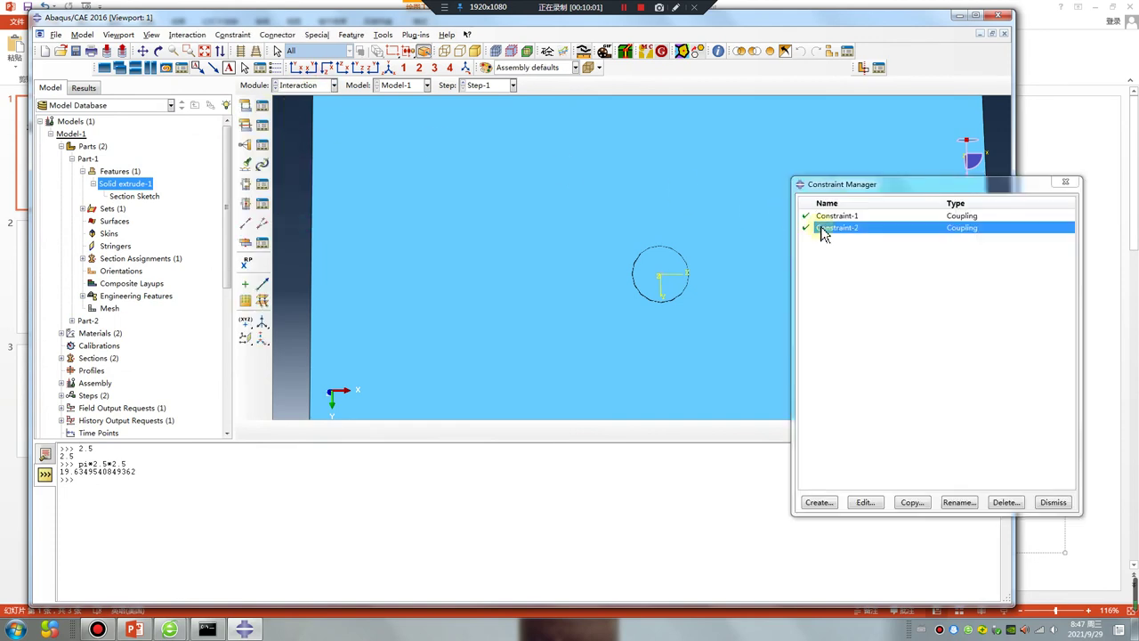
left_click(263, 105)
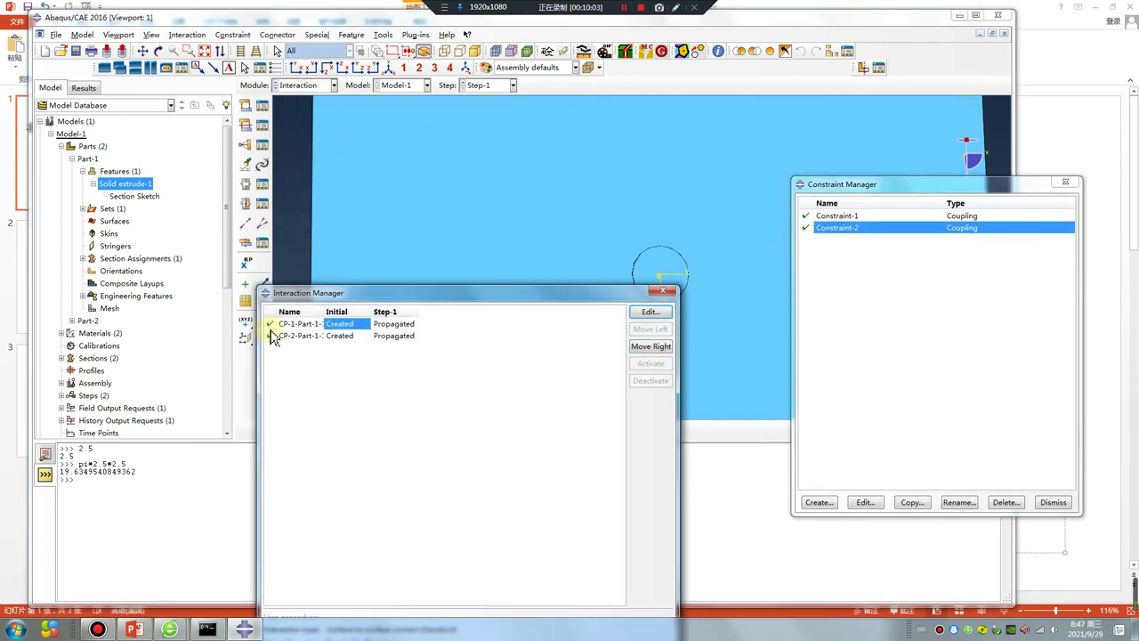
left_click(273, 336)
left_click_drag(337, 294, 427, 157)
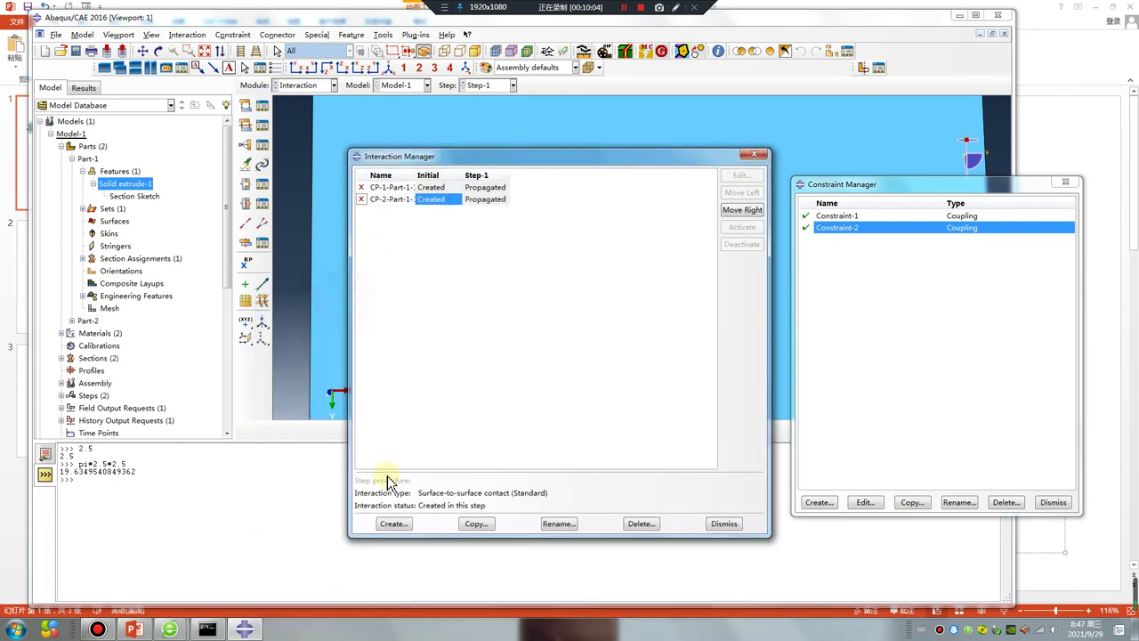
Step: Create general contact Int-3 in the Initial step with the global contact property
left_click(394, 524)
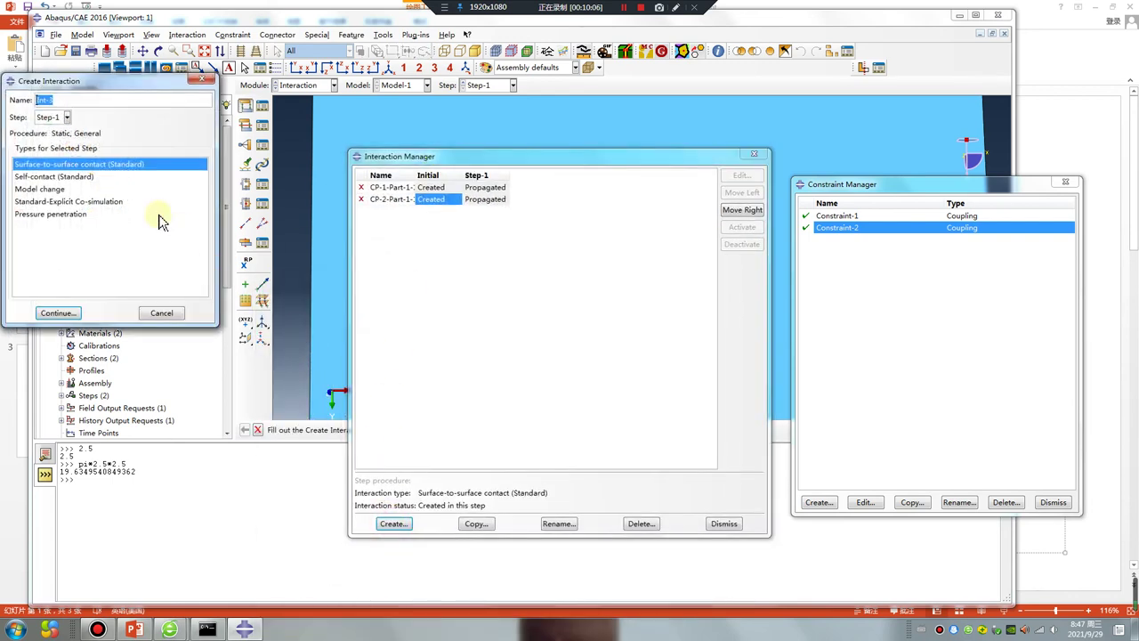
left_click(54, 118)
left_click(58, 313)
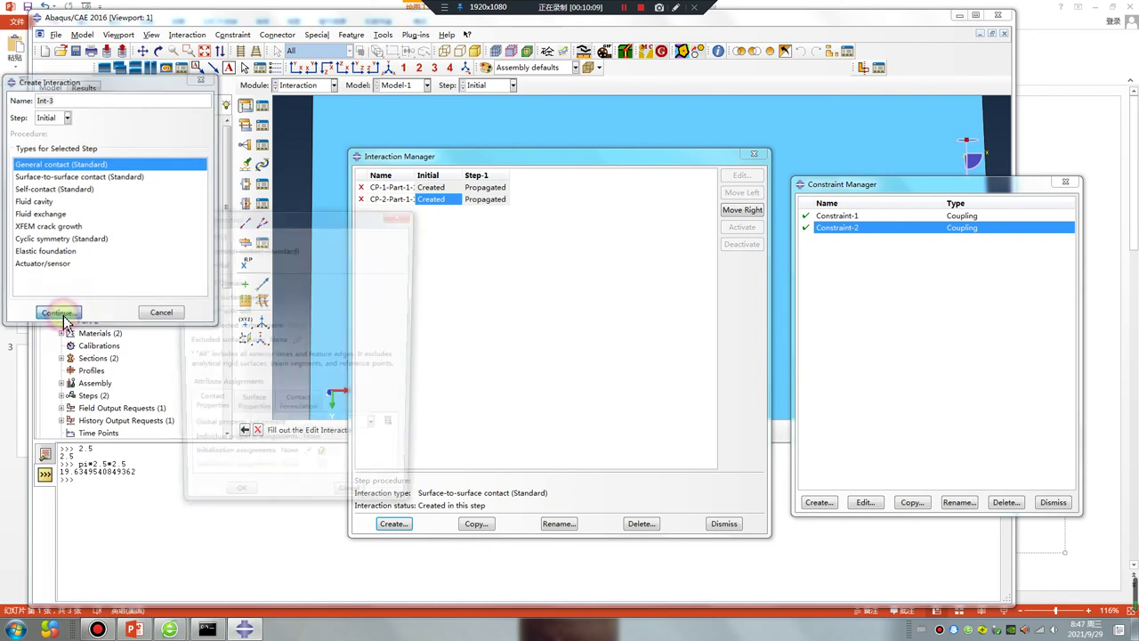
left_click(307, 431)
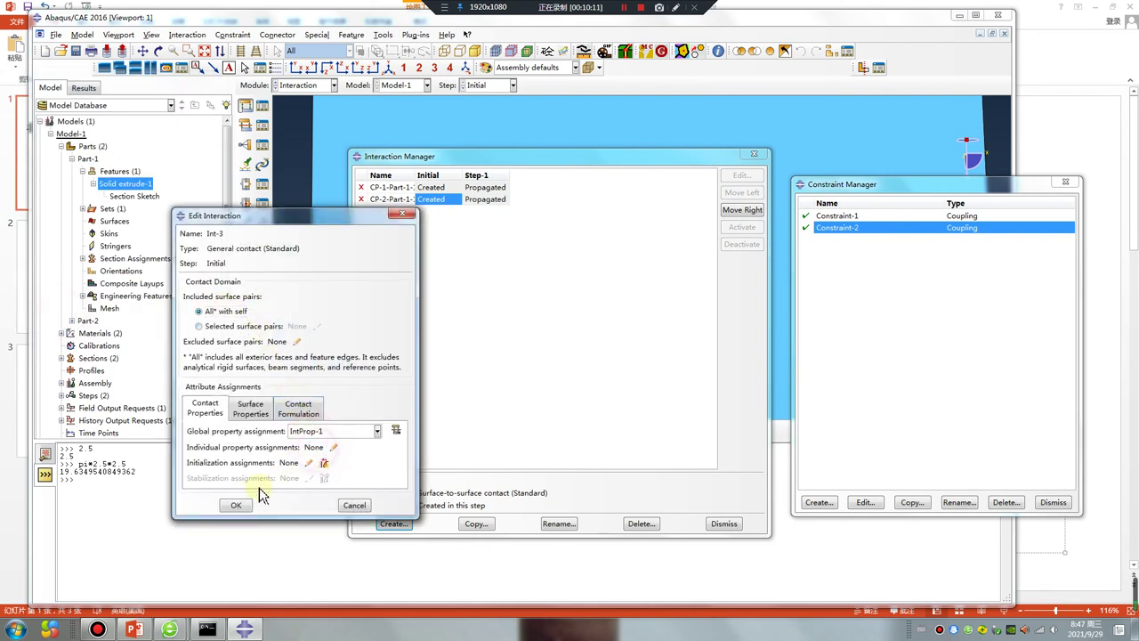
left_click(236, 504)
left_click(754, 154)
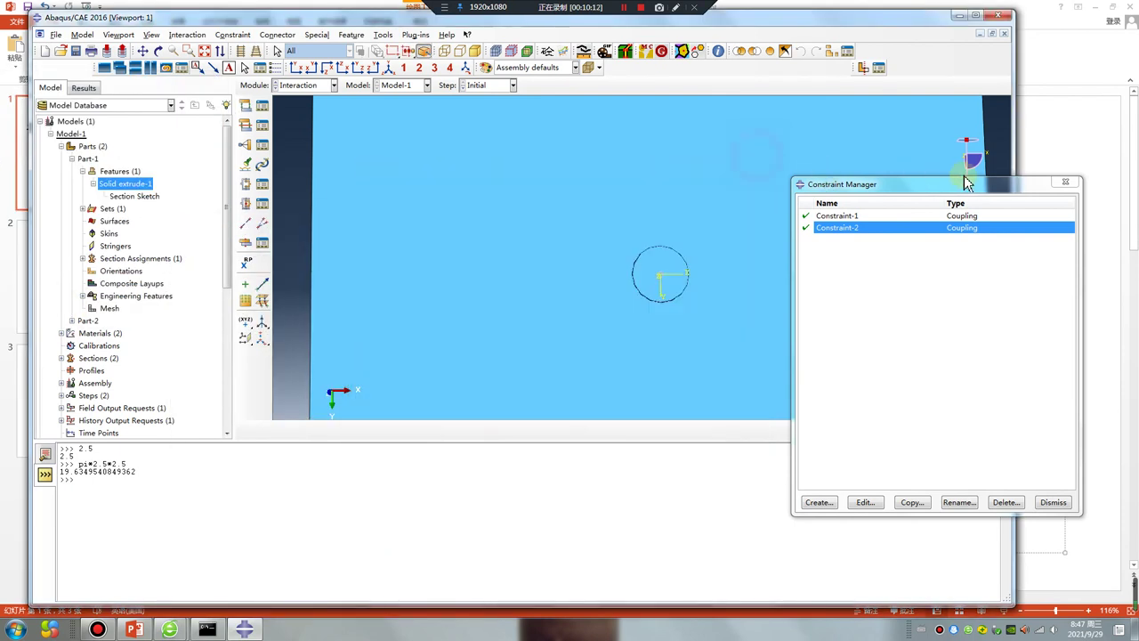
left_click(1064, 182)
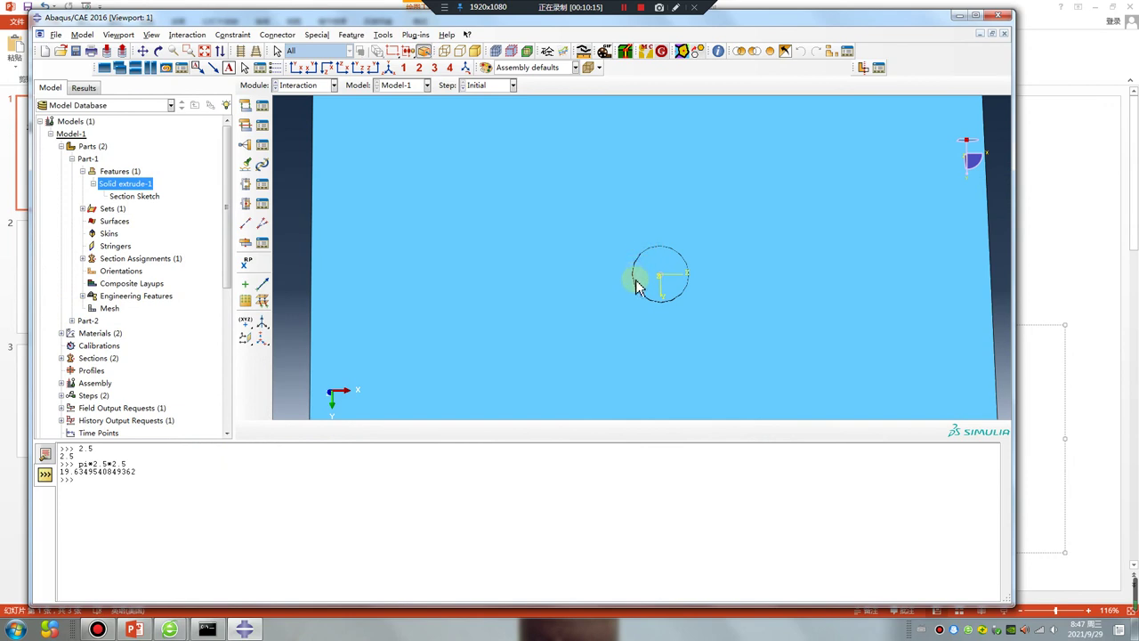
left_click_drag(637, 285, 623, 246, "ctrl+alt")
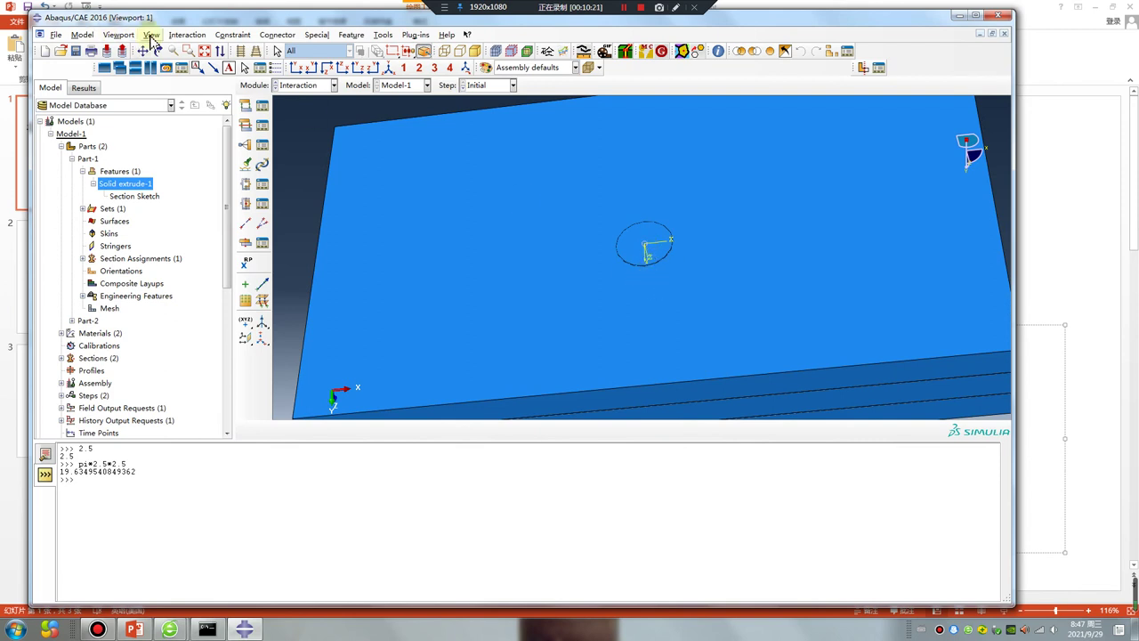
Step: Resubmit Job-1 from the Job module, overwriting its existing result files
left_click(301, 86)
left_click(298, 220)
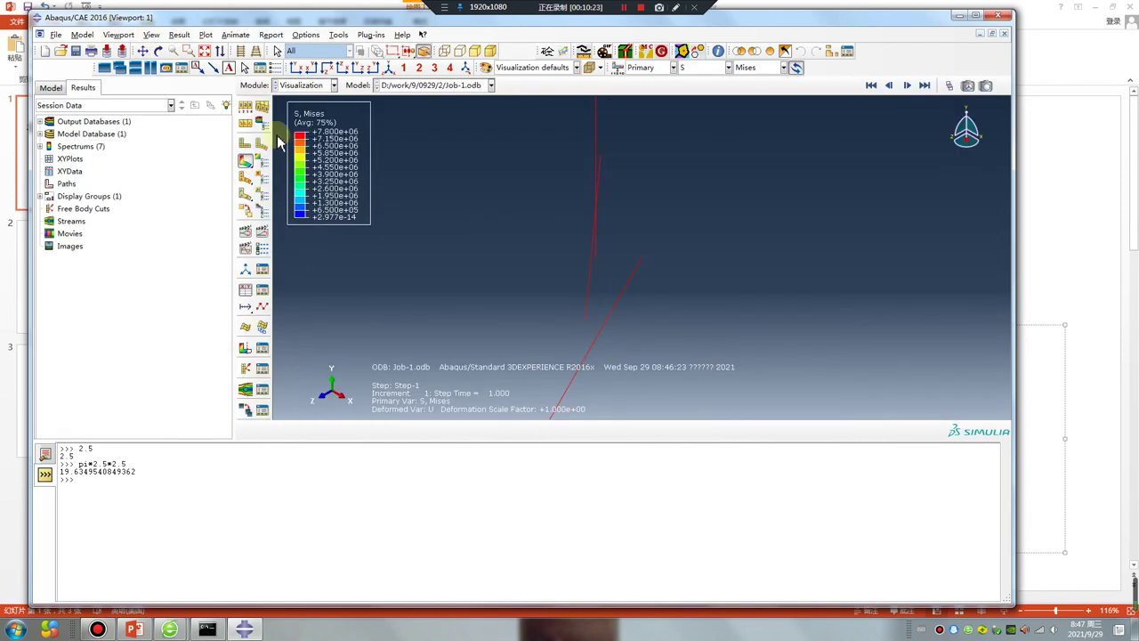
left_click(303, 84)
left_click(299, 207)
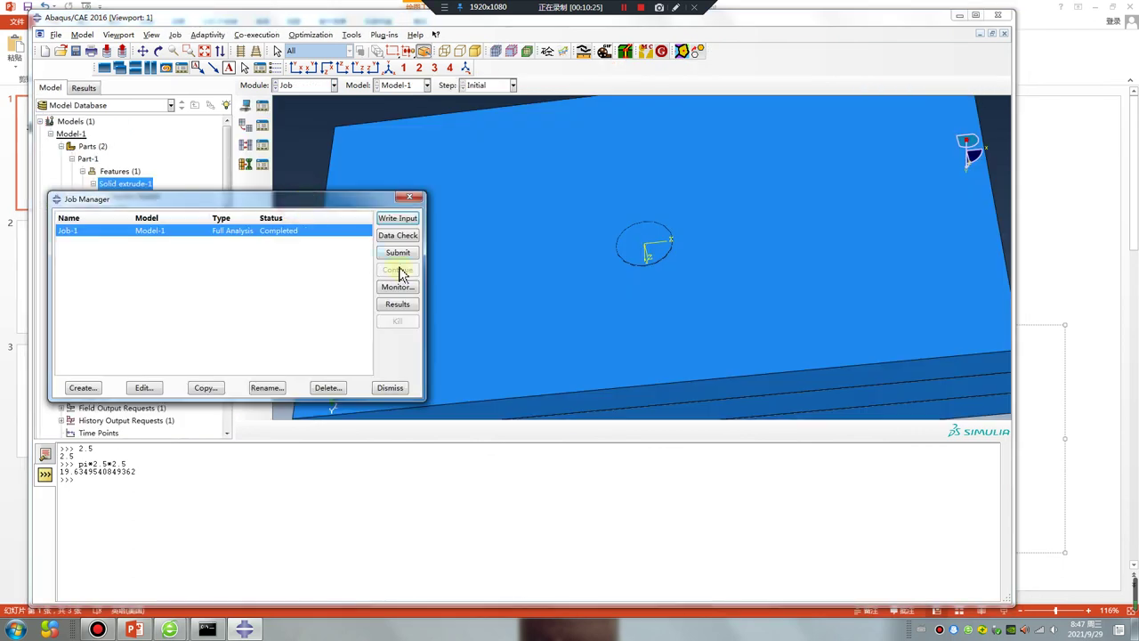
left_click(400, 254)
left_click(48, 359)
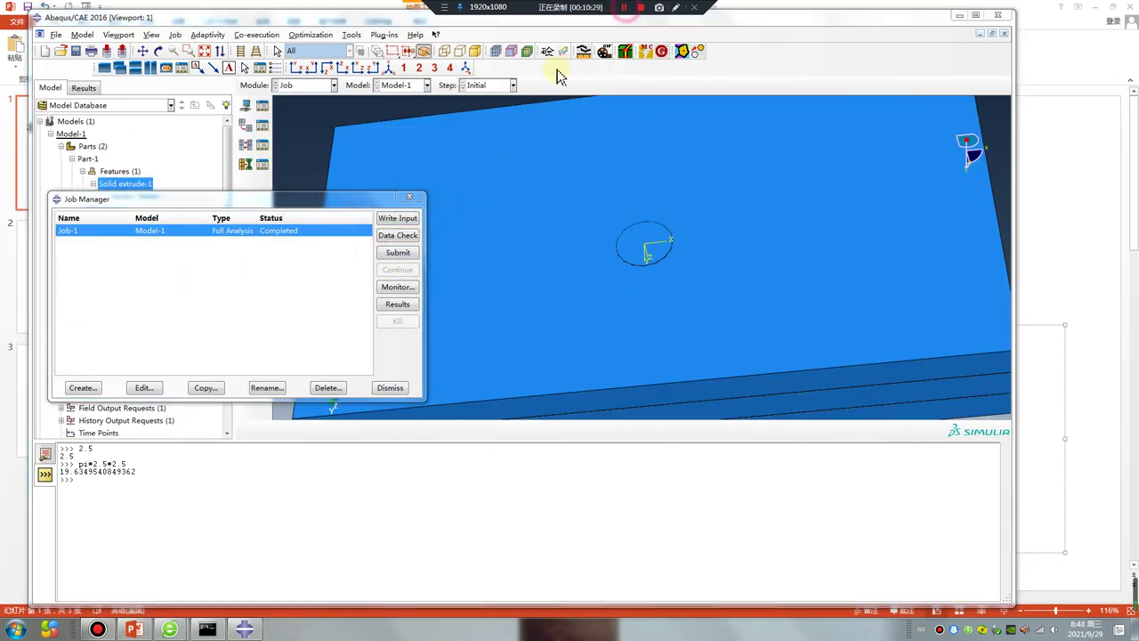
Step: Show Job-1's Mises stress contour and rotate and zoom to inspect the bolt hole
left_click(406, 306)
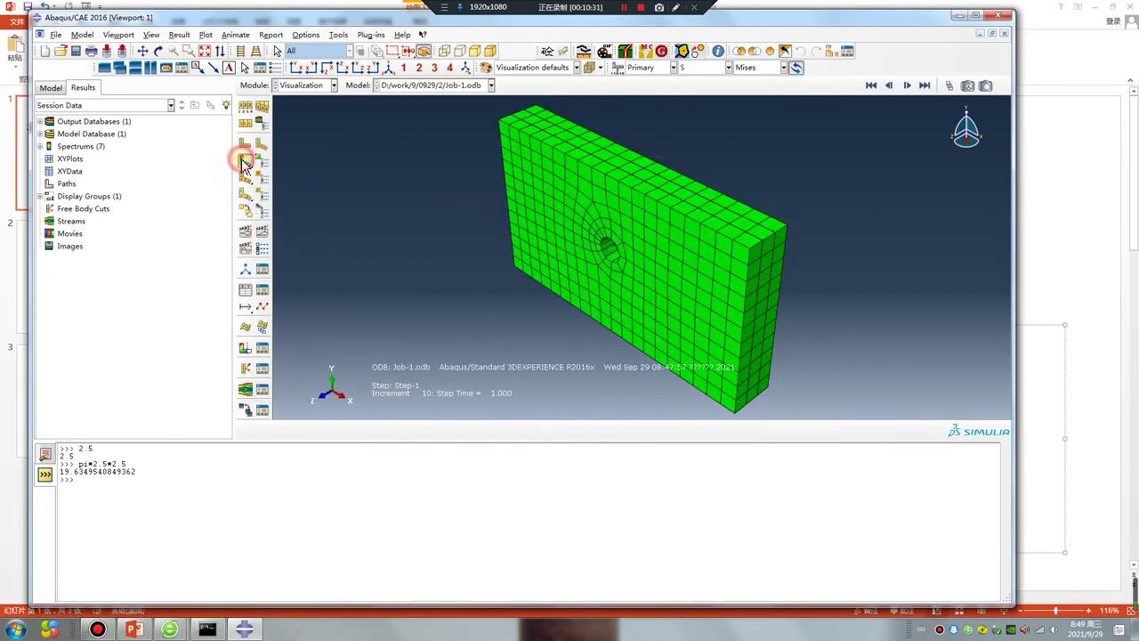
left_click(244, 161)
left_click_drag(542, 230, 628, 223, "ctrl+alt")
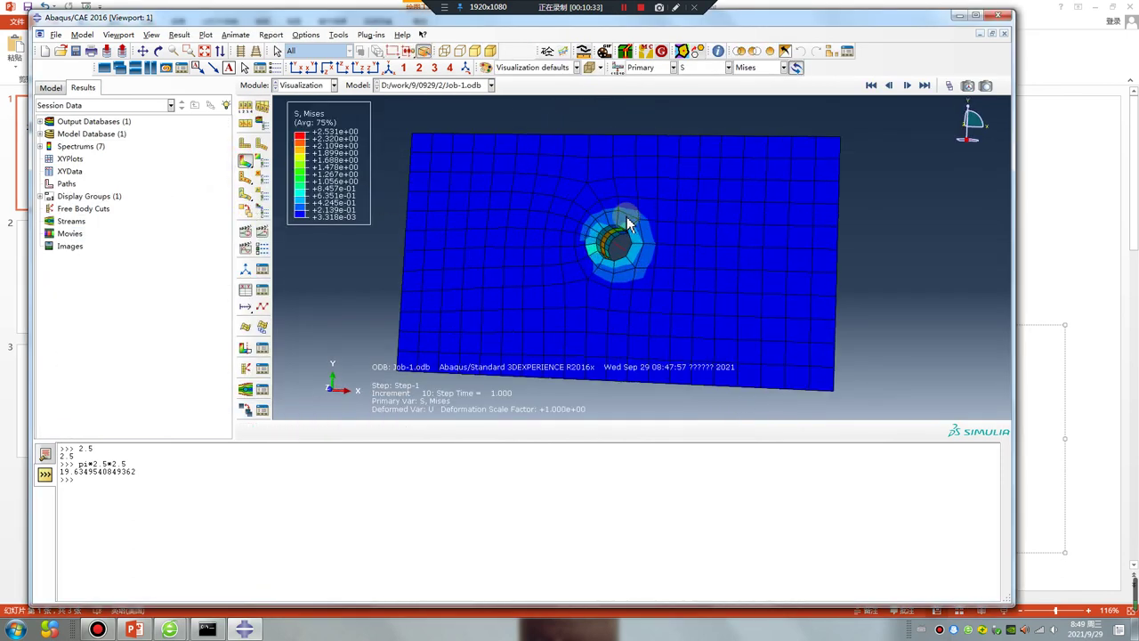
scroll(628, 222, "up", 3)
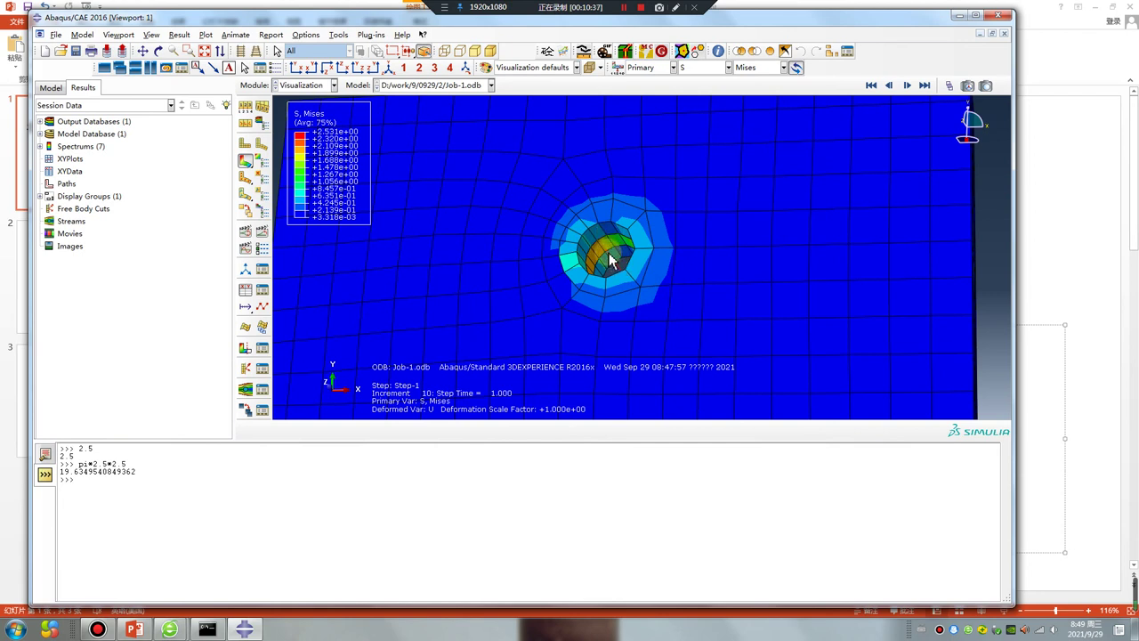
left_click_drag(615, 263, 602, 282, "ctrl+alt")
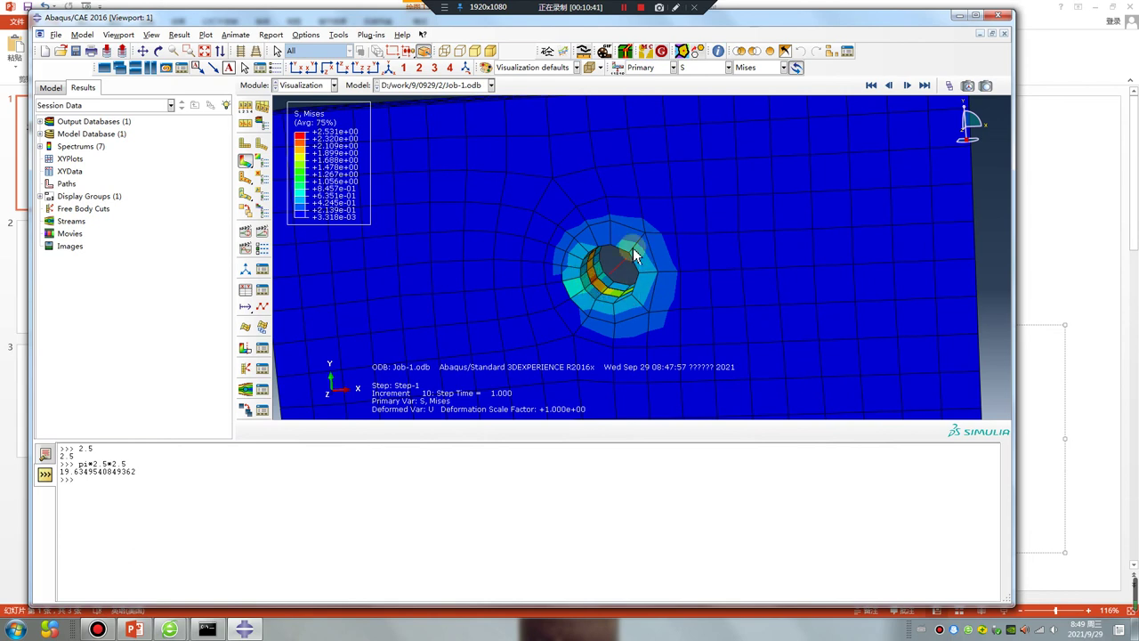
left_click(374, 151)
left_click(325, 85)
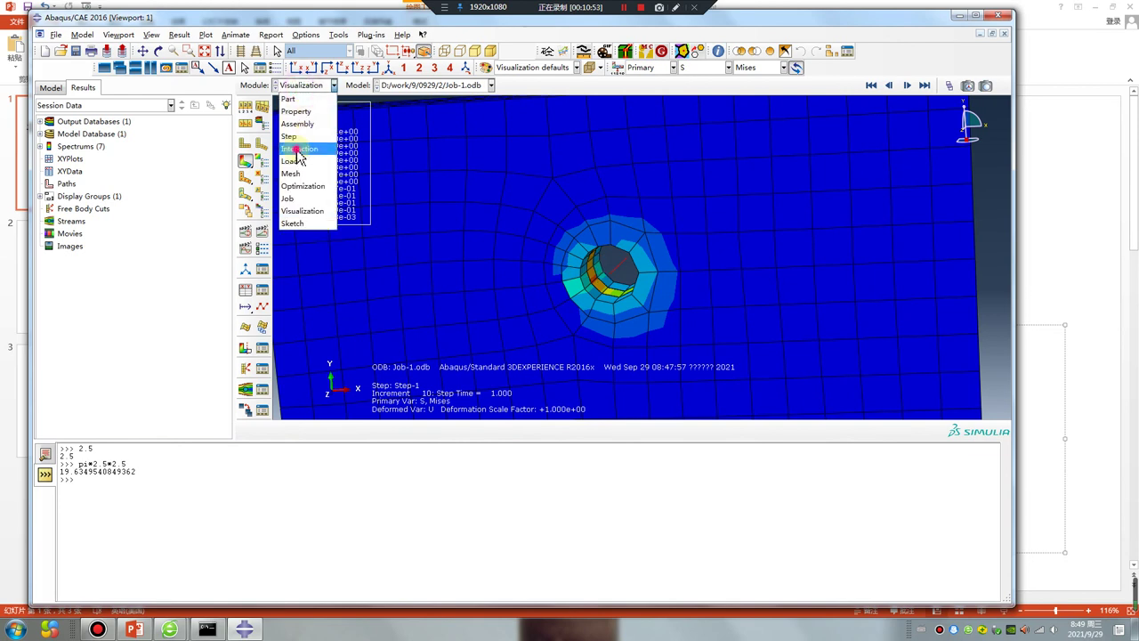
Step: In the Interaction Manager, make CP-1 and CP-2 active and general contact Int-3 inactive
left_click(298, 149)
left_click(263, 106)
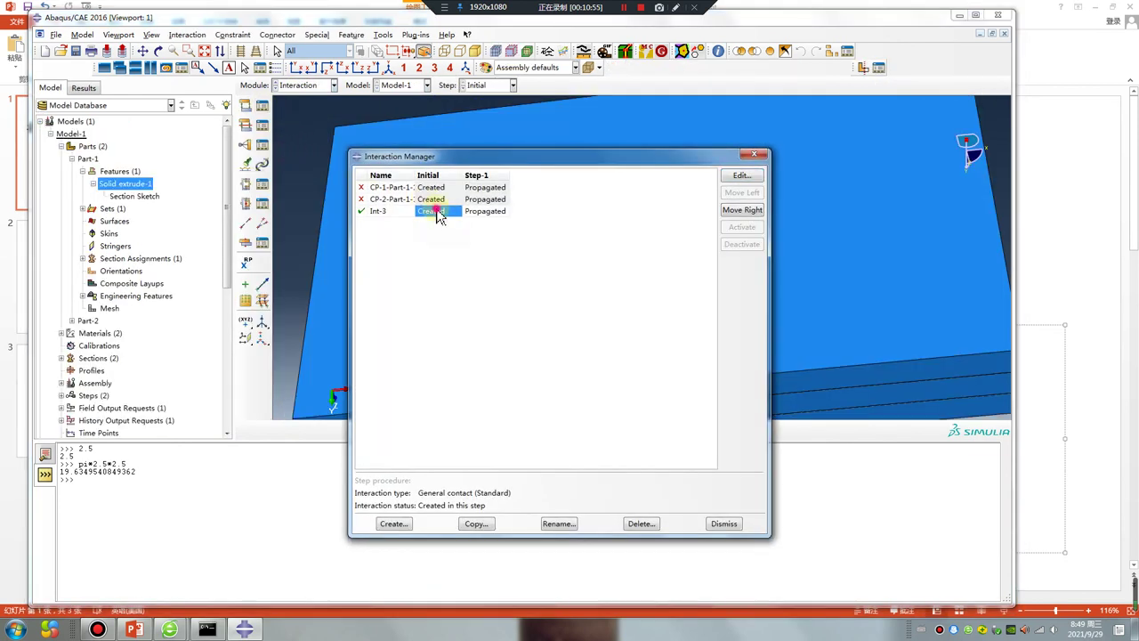
double_click(436, 212)
left_click(402, 214)
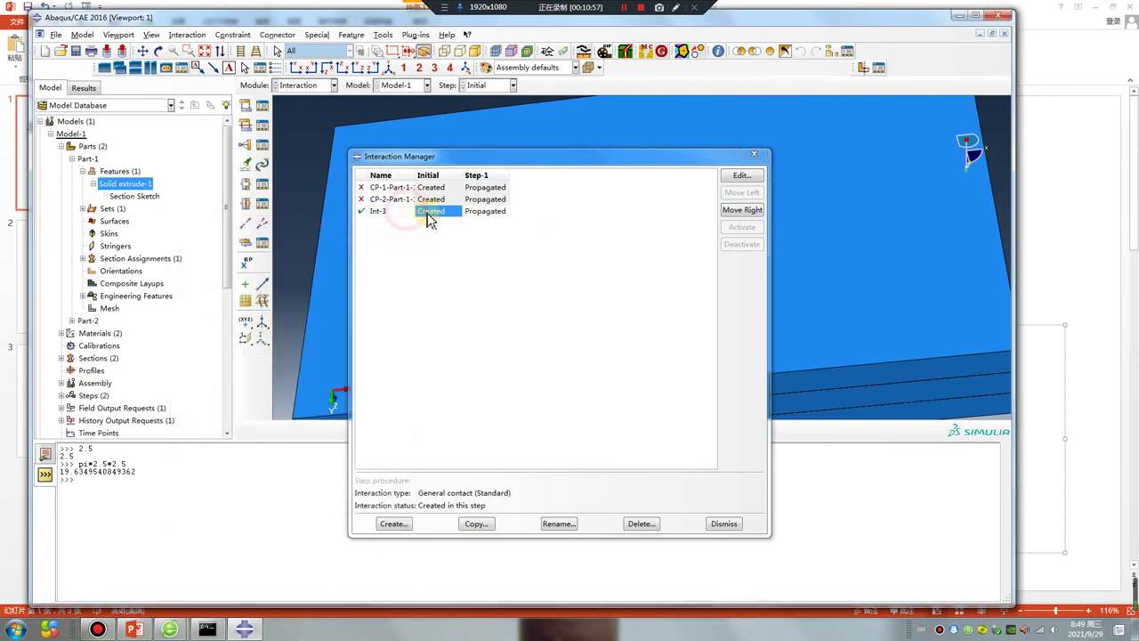
left_click(360, 198)
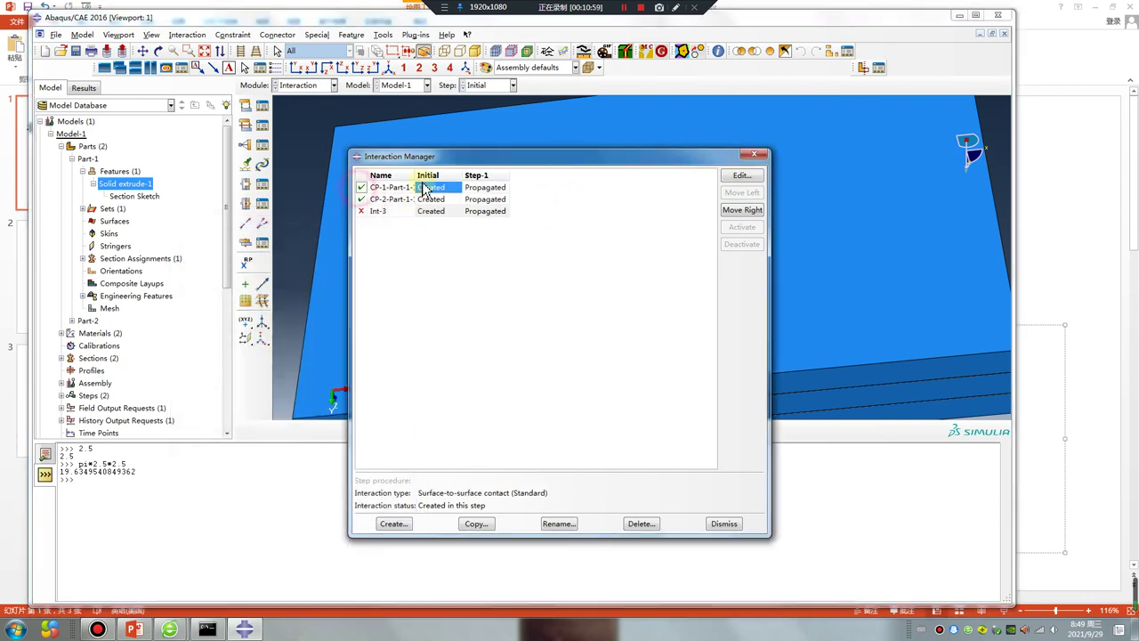
left_click(754, 155)
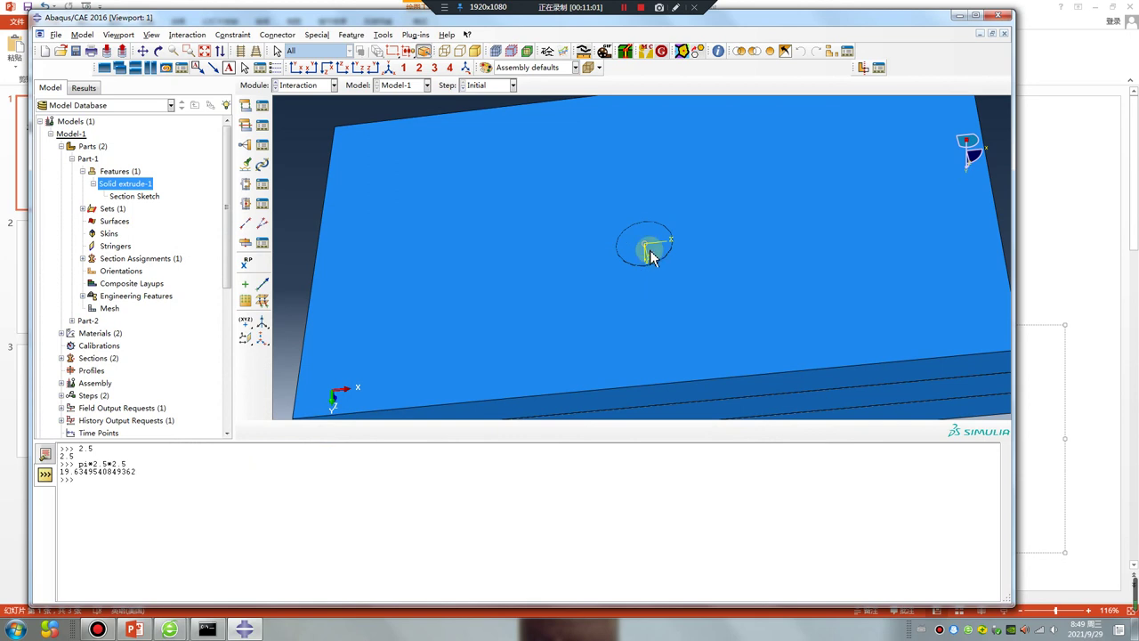
left_click(151, 35)
Step: Turn off Render beam profiles in the Assembly Display Options
left_click(231, 277)
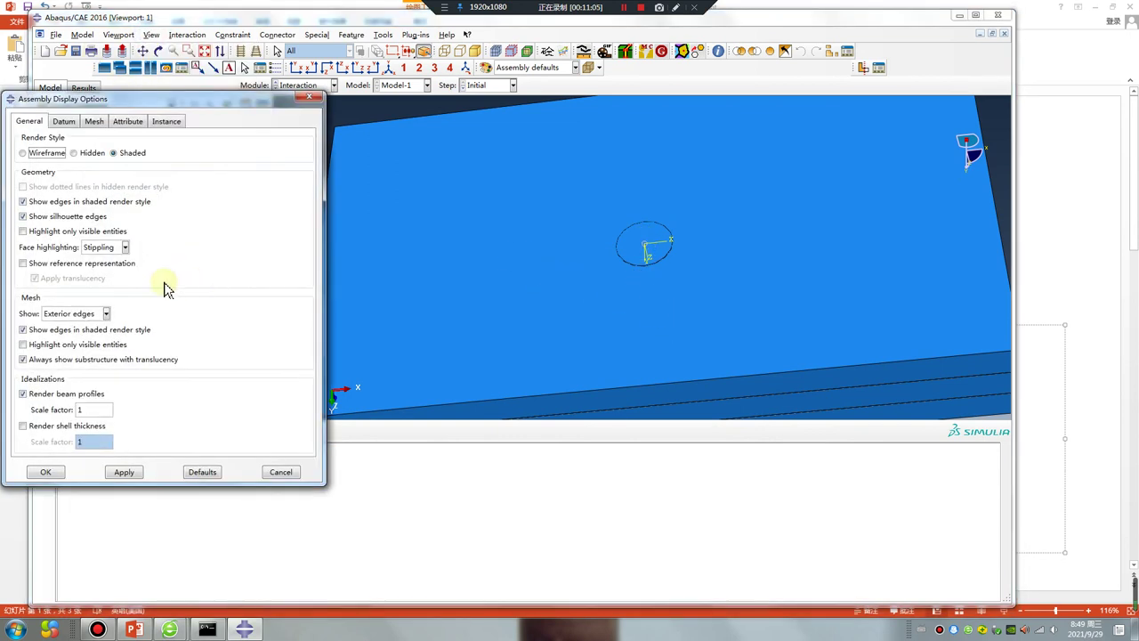
left_click(35, 401)
left_click(123, 472)
left_click(47, 472)
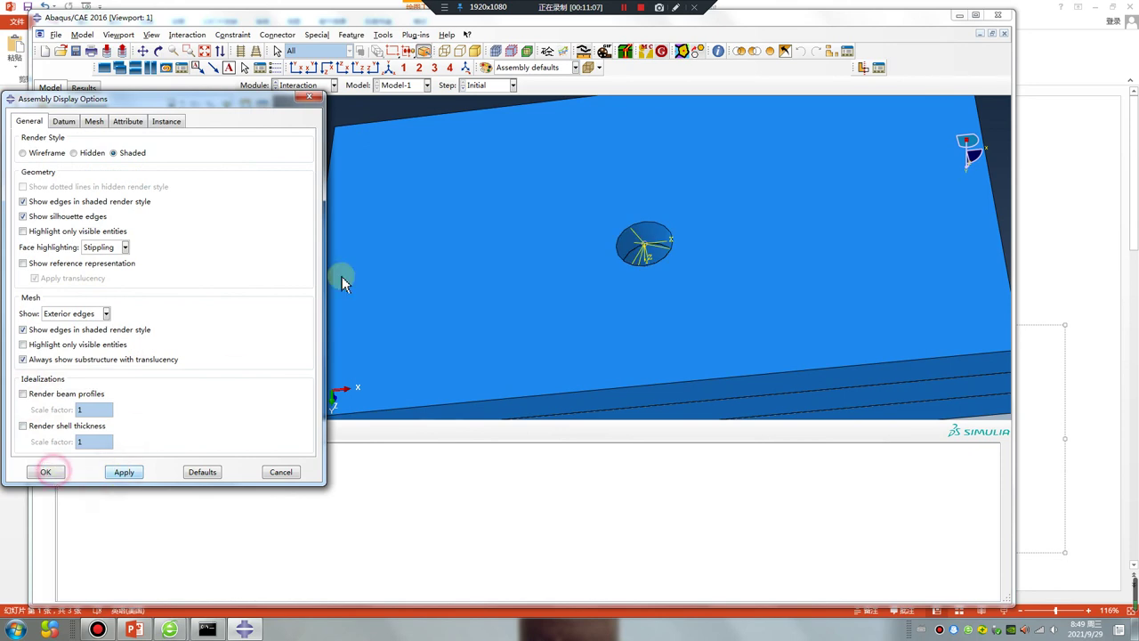
Step: Start surface-to-surface contact Int-4, picking the hole's cylindrical face by angle as master
left_click(238, 110)
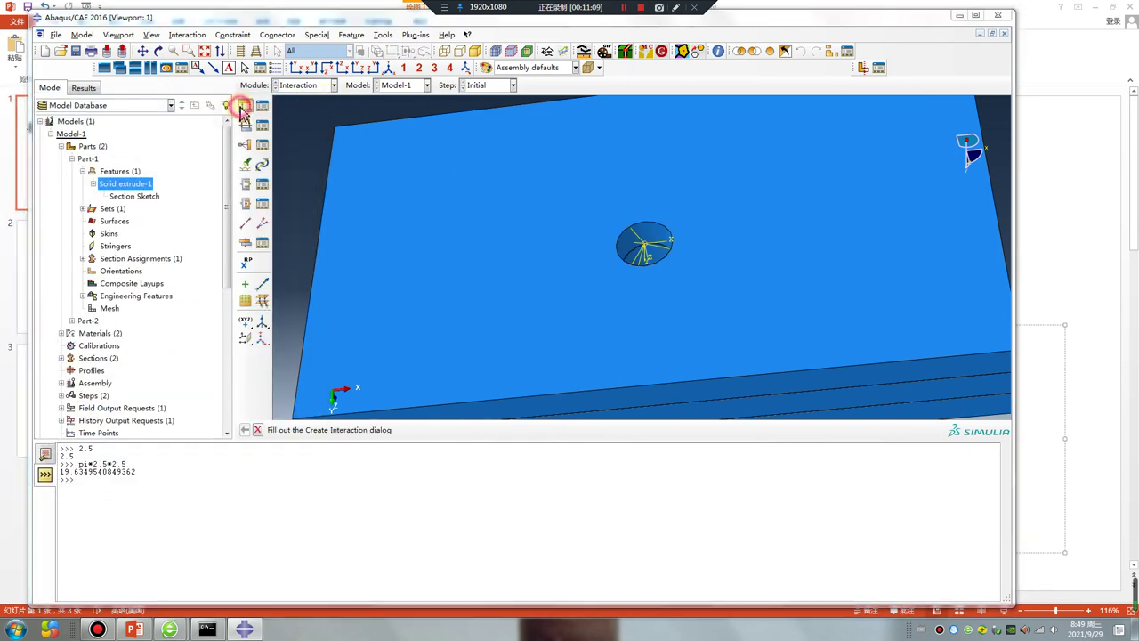
left_click(56, 176)
left_click(57, 317)
left_click(413, 429)
left_click(395, 454)
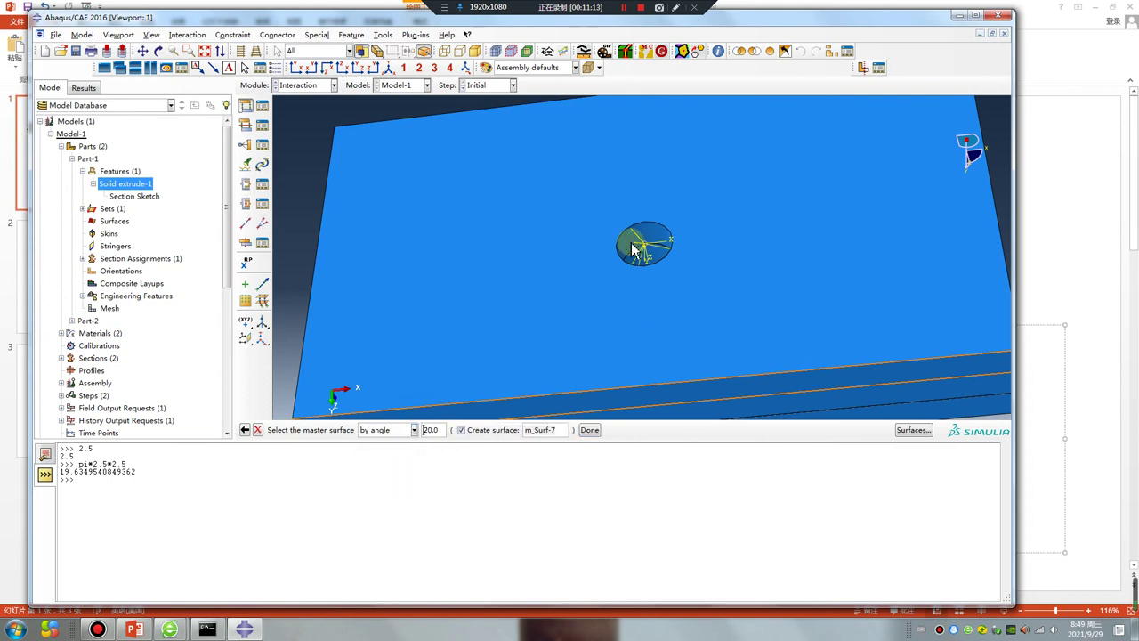
mouse_move(636, 247)
left_mouse_down("ctrl+alt")
mouse_move(674, 280)
mouse_move(657, 261)
left_mouse_up("ctrl+alt")
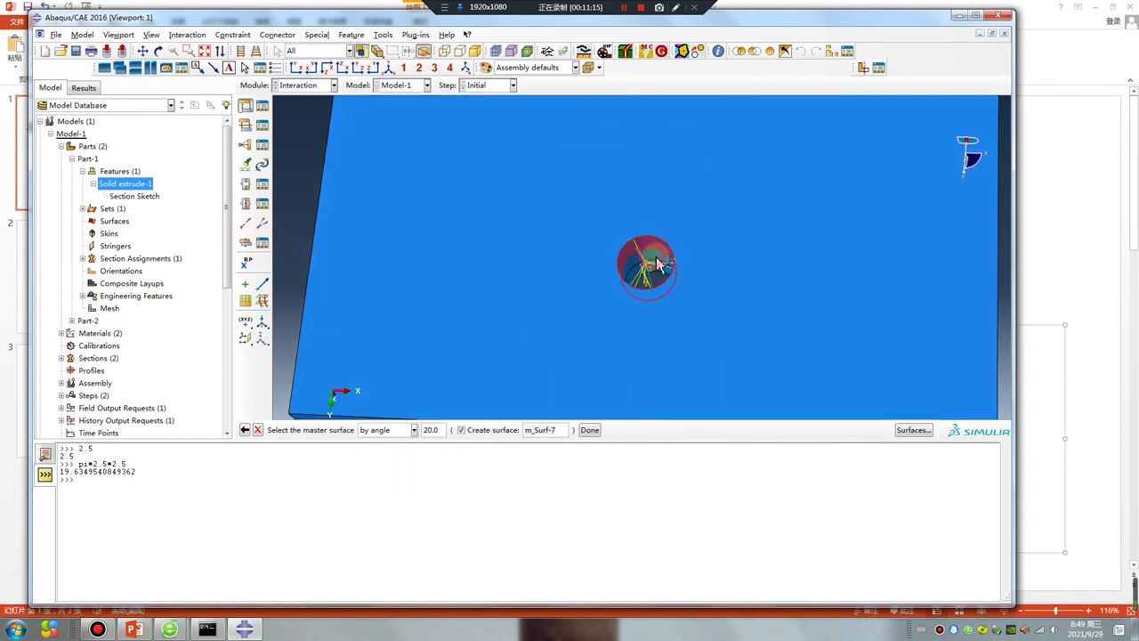
left_click(659, 263)
middle_click(518, 322)
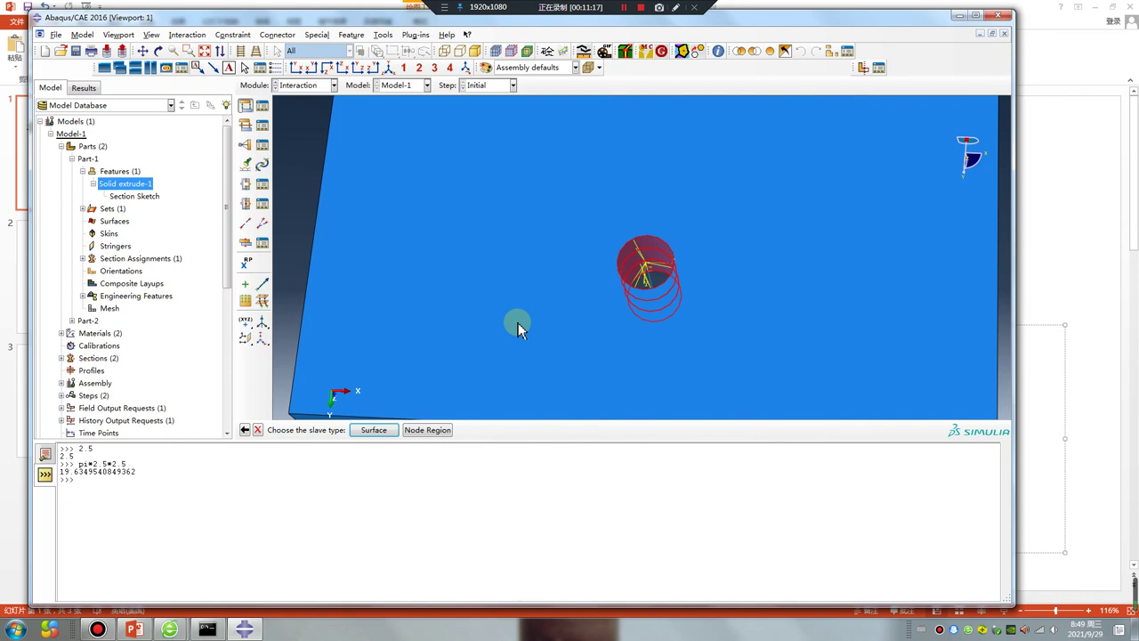
Step: Use a node region as Int-4's slave and accept the contact with IntProp-1
left_click(440, 431)
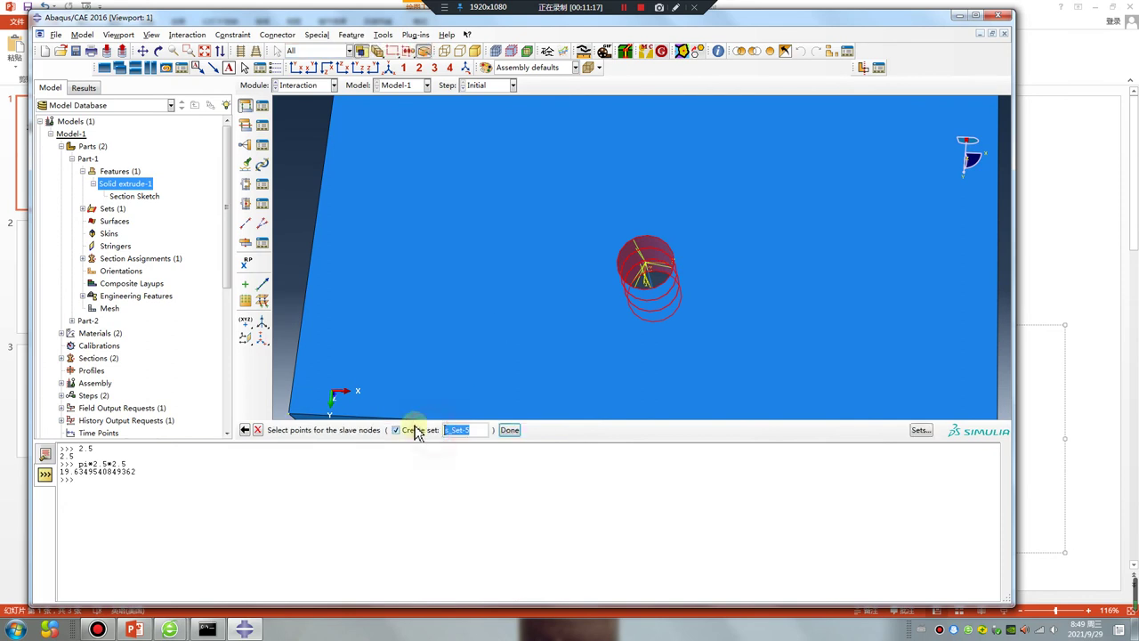
middle_click(473, 301)
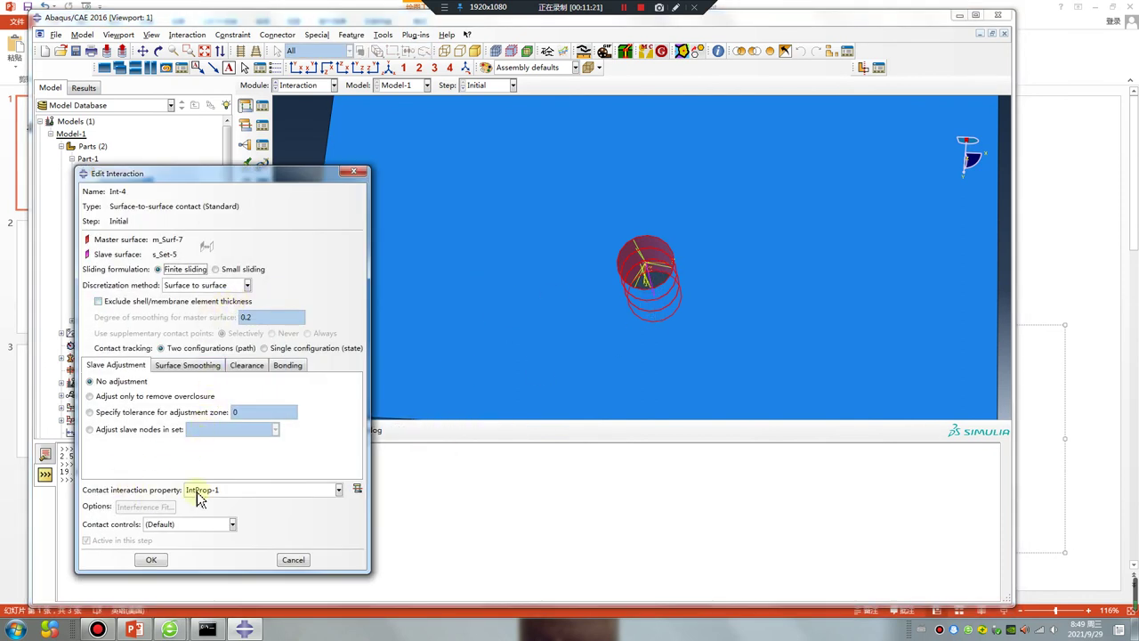
left_click(152, 561)
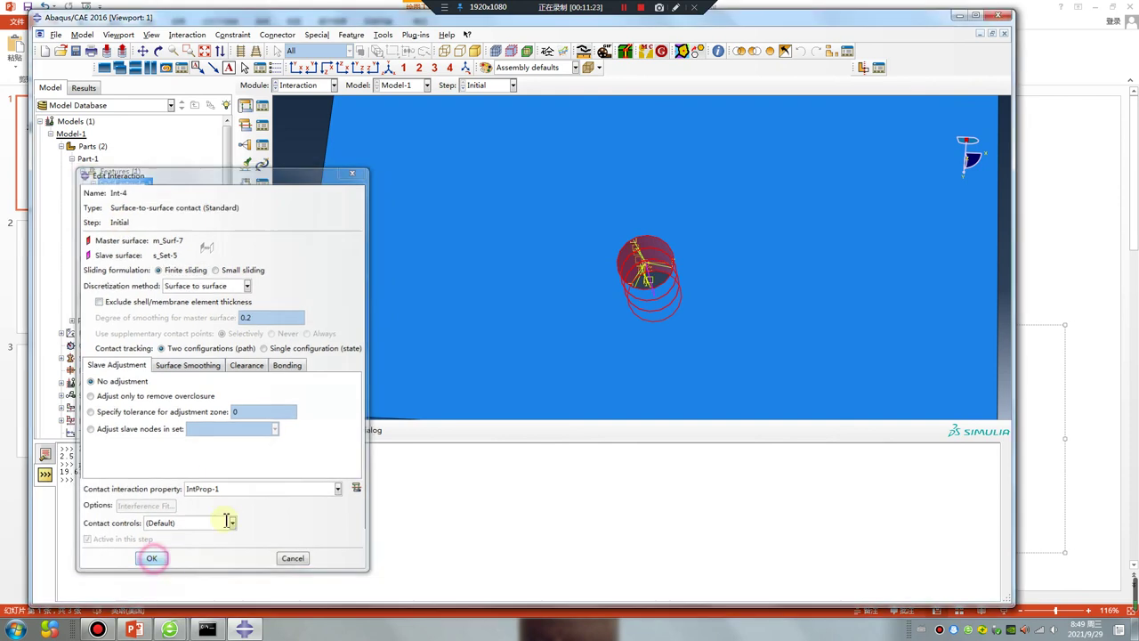
left_click_drag(708, 309, 296, 125, "ctrl+alt")
left_click(263, 105)
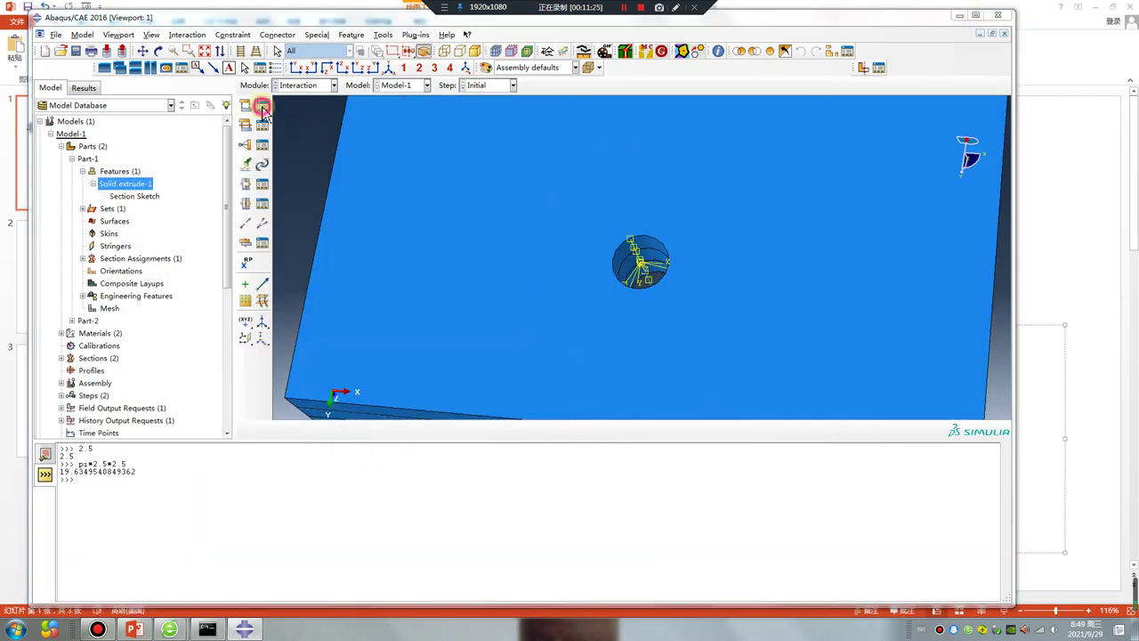
left_click(748, 160)
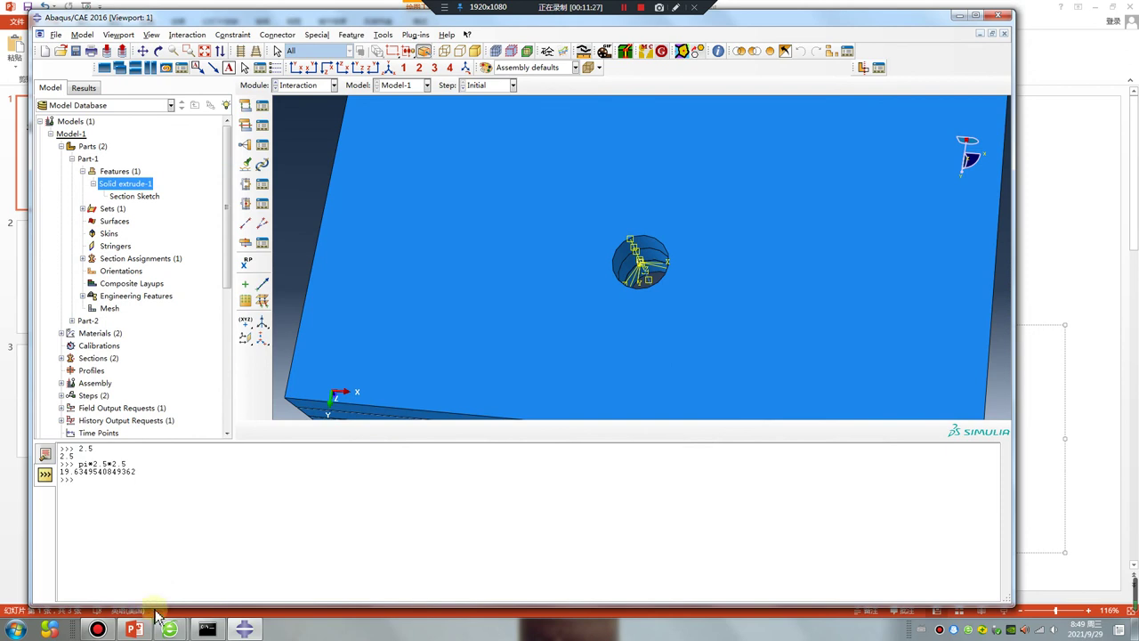
left_click(133, 630)
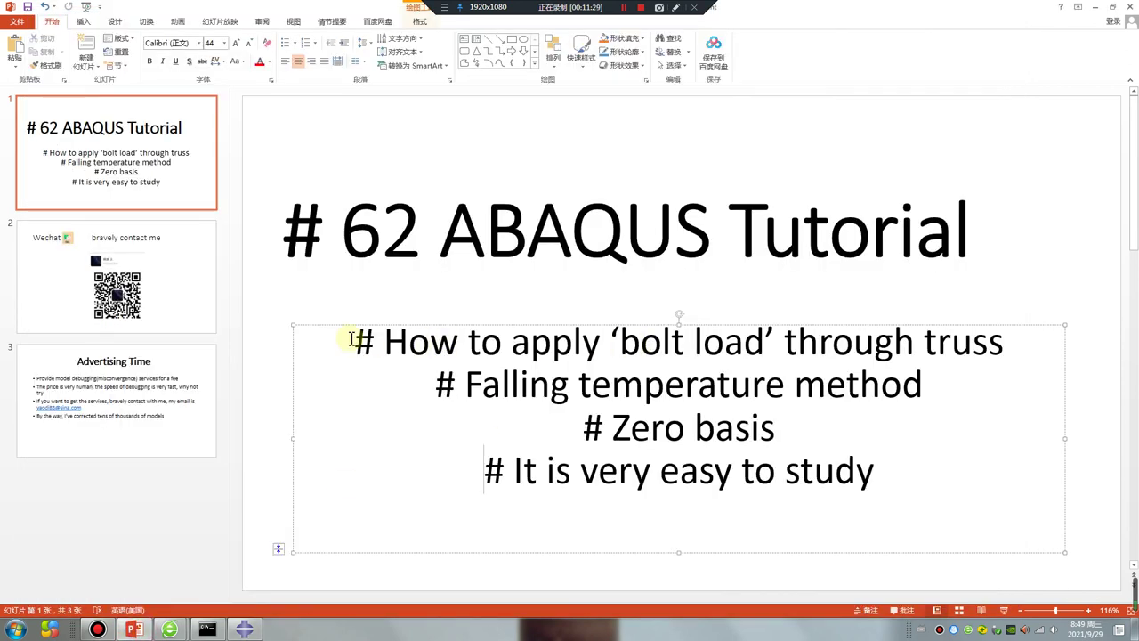
Step: View the contact slide, then return to the # 62 ABAQUS Tutorial title slide
left_click(183, 290)
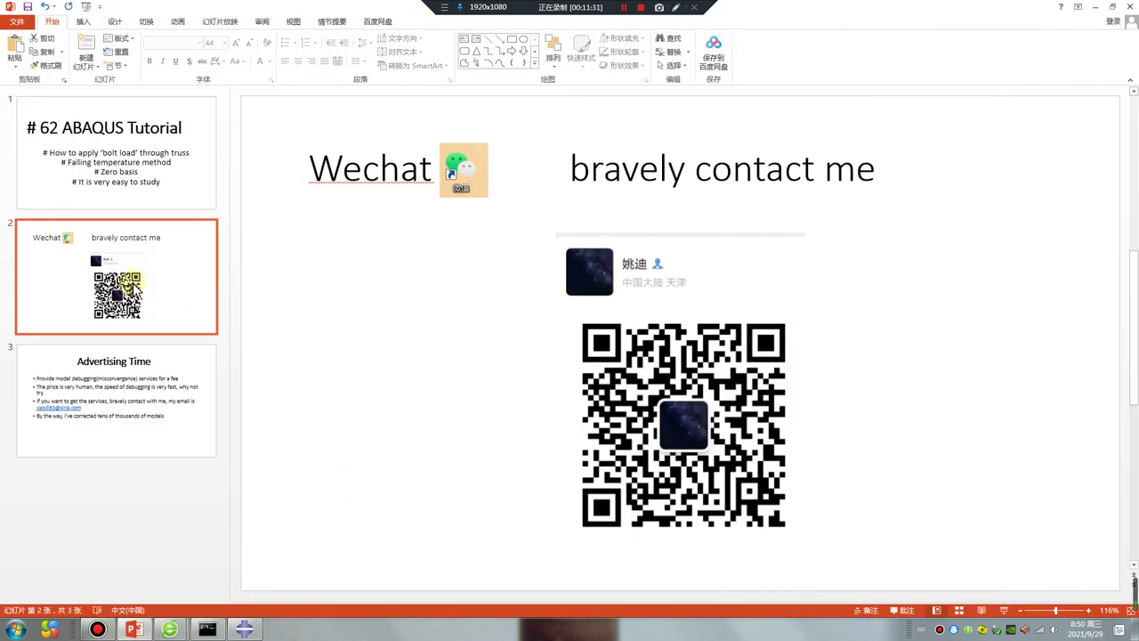
left_click(171, 181)
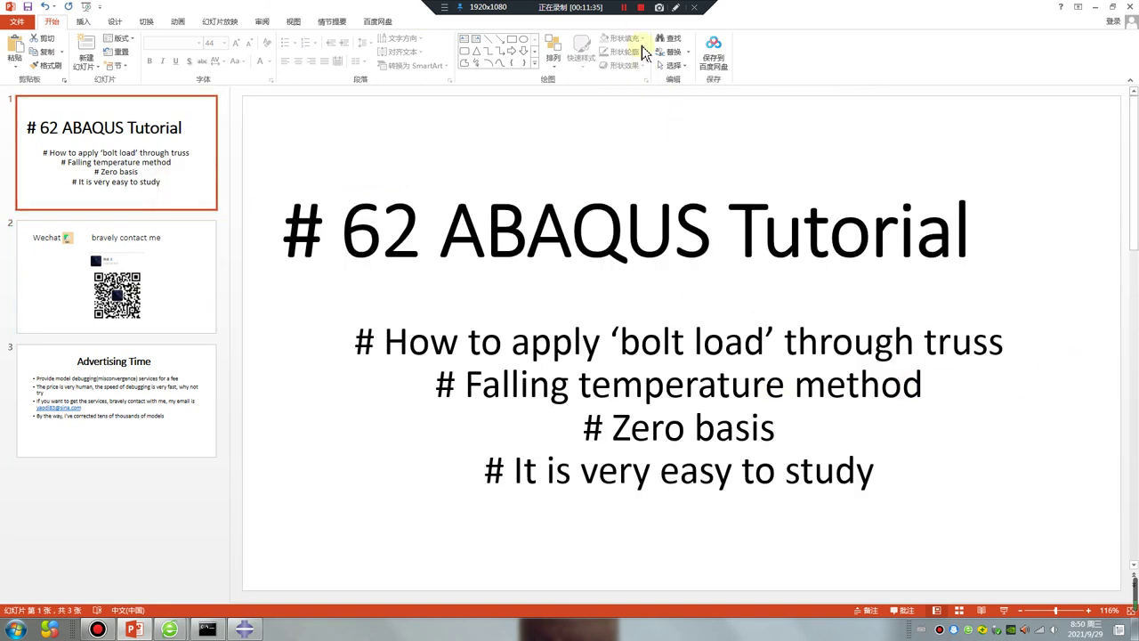